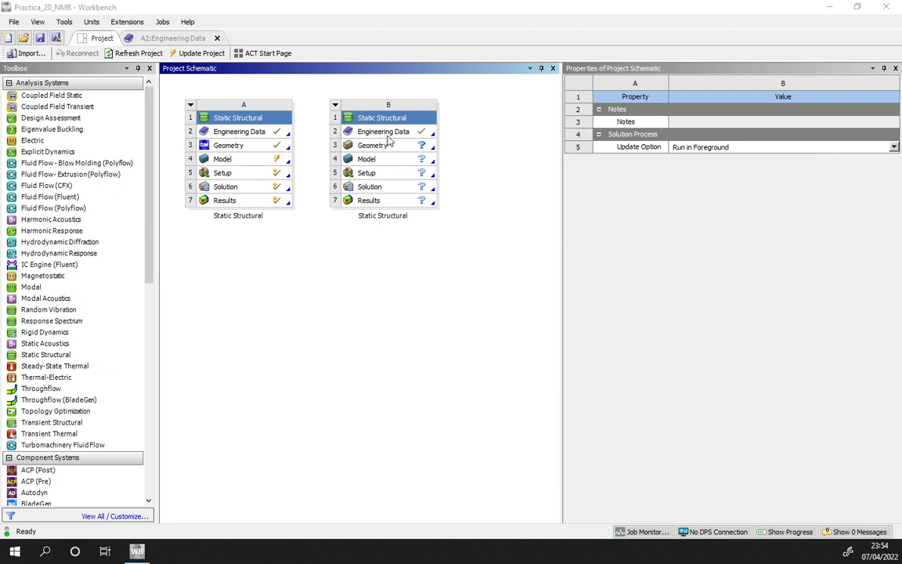
Add Neoprene Rubber from the Hyperelastic Materials library to the second Static Structural system's engineering data
{"action": "double_click", "coordinate": [386, 133]}
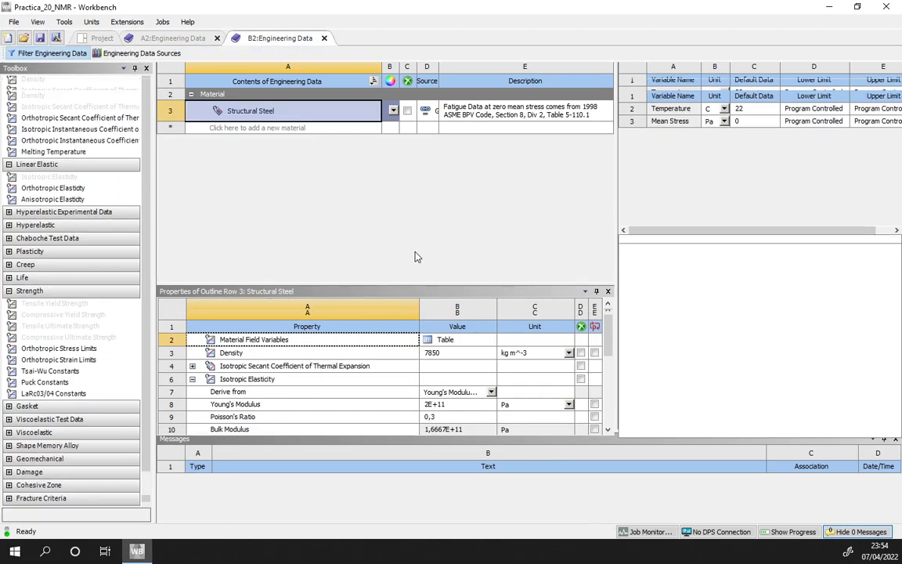
{"action": "left_click", "coordinate": [244, 143]}
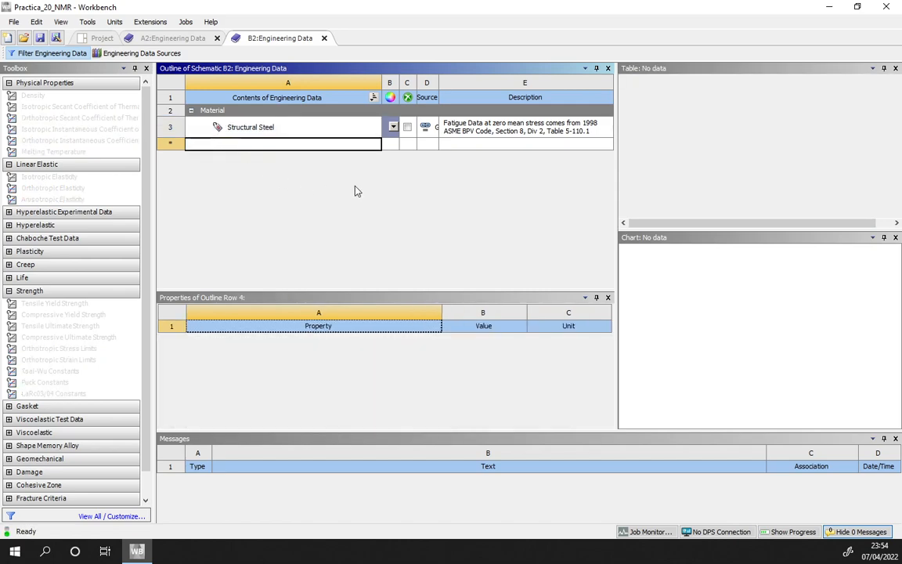
{"action": "left_click", "coordinate": [159, 54]}
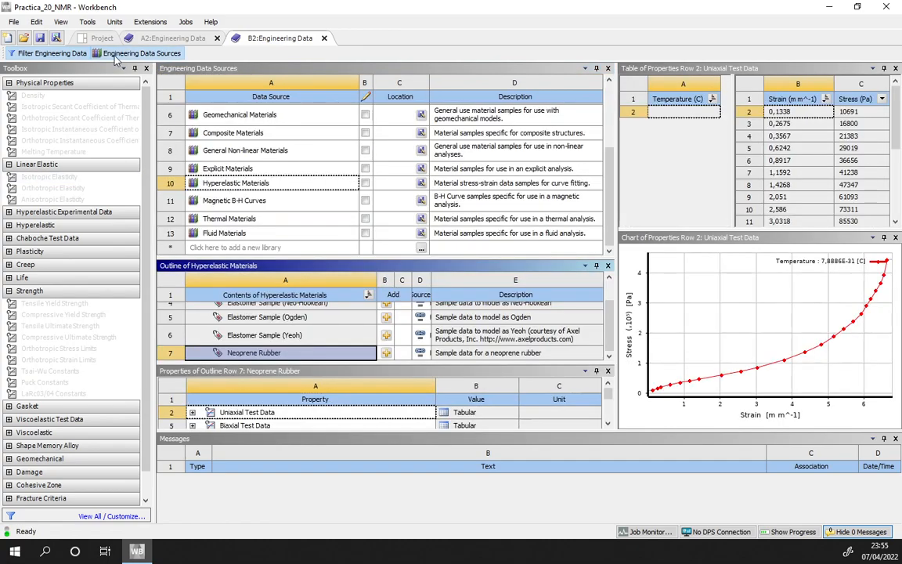
{"action": "left_click", "coordinate": [227, 185]}
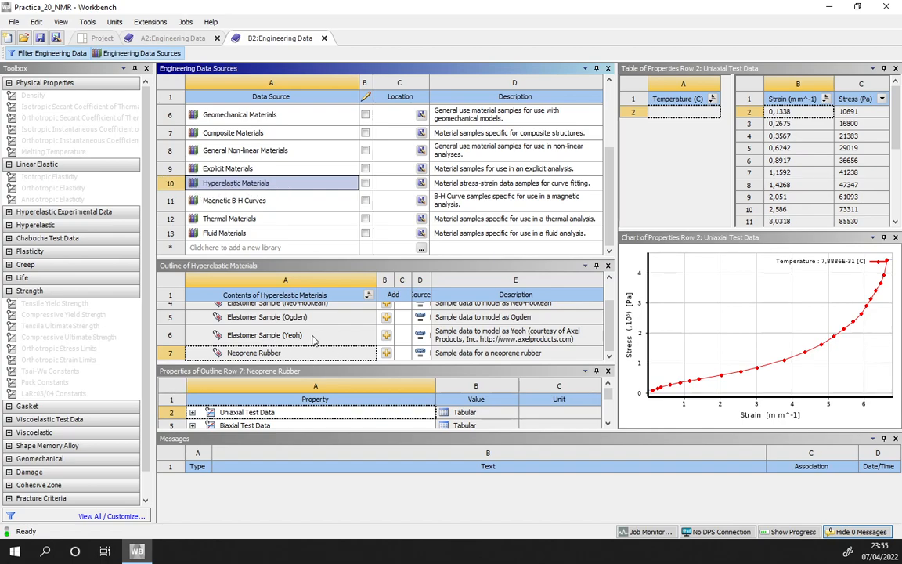
{"action": "left_click", "coordinate": [261, 353]}
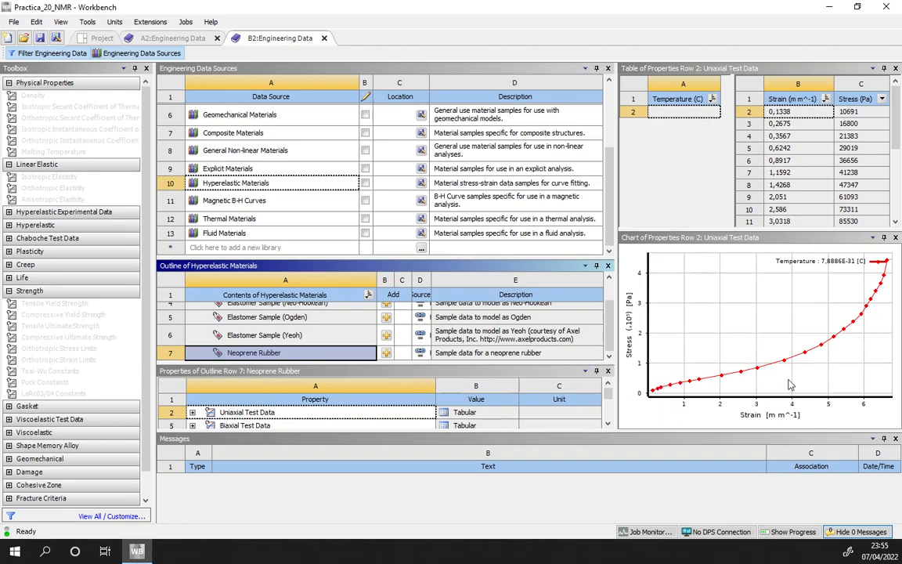
{"action": "mouse_move", "coordinate": [742, 388]}
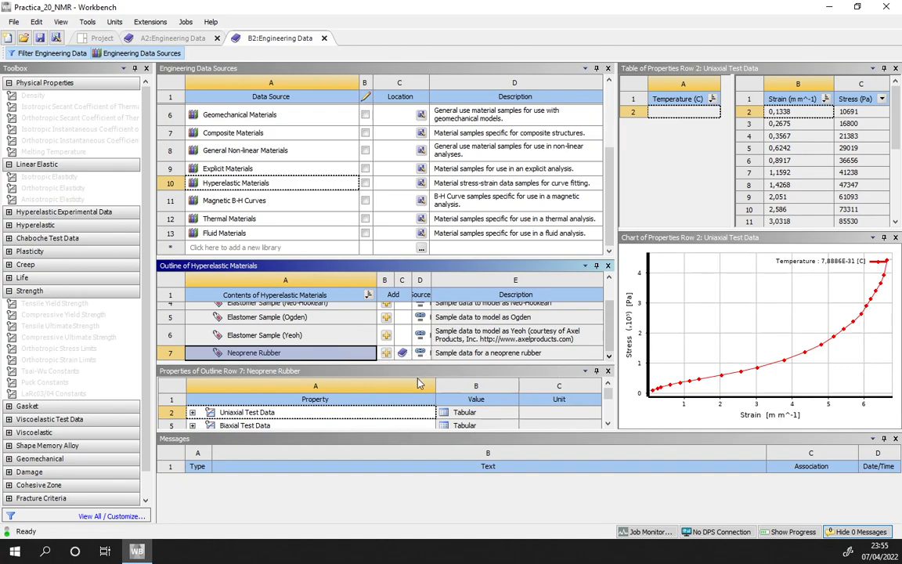
{"action": "left_click", "coordinate": [148, 53]}
Check the material list in the first system's engineering data and return to the project schematic
{"action": "left_click", "coordinate": [173, 38]}
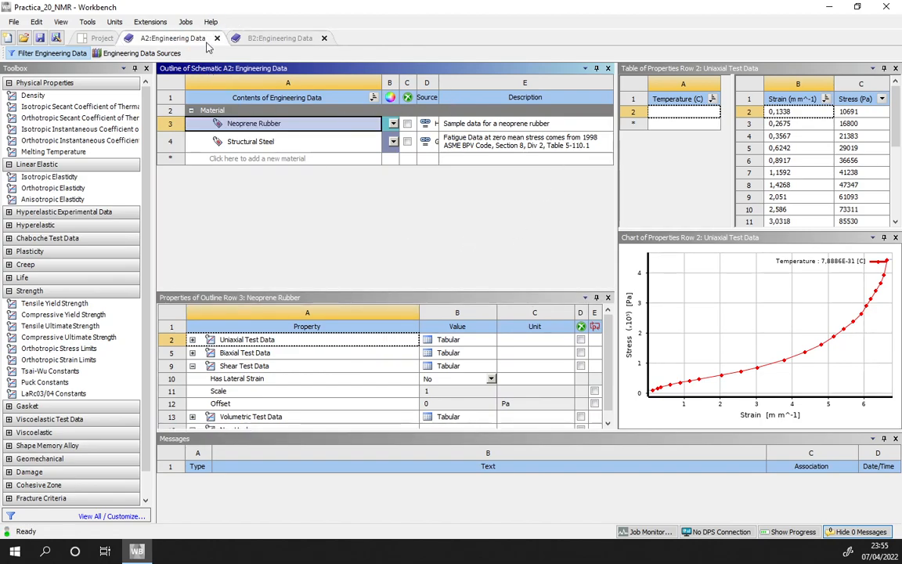
{"action": "left_click", "coordinate": [290, 37]}
{"action": "left_click", "coordinate": [83, 39]}
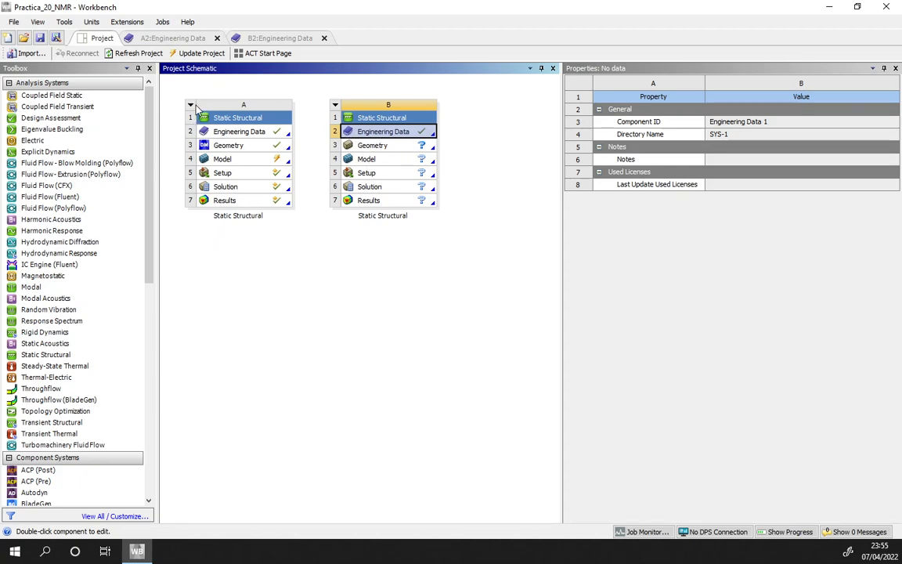
{"action": "right_click", "coordinate": [196, 105]}
{"action": "left_click", "coordinate": [328, 317]}
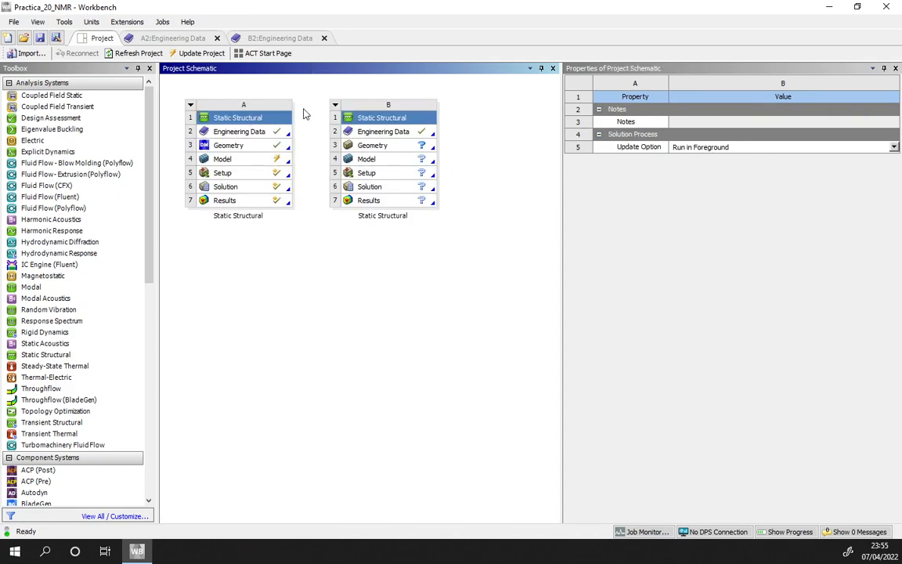
Create a new DesignModeler geometry for the second Static Structural system
{"action": "left_click", "coordinate": [392, 148]}
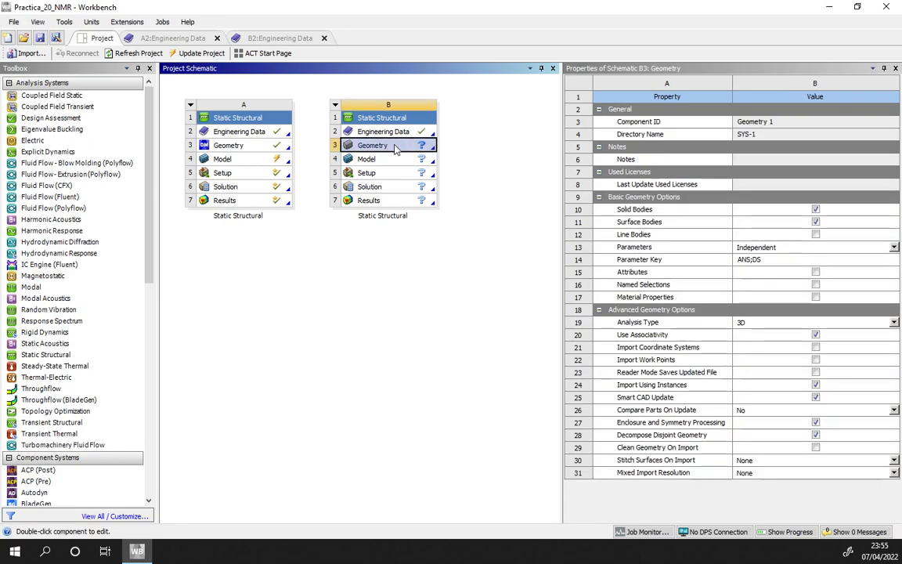
{"action": "right_click", "coordinate": [363, 149]}
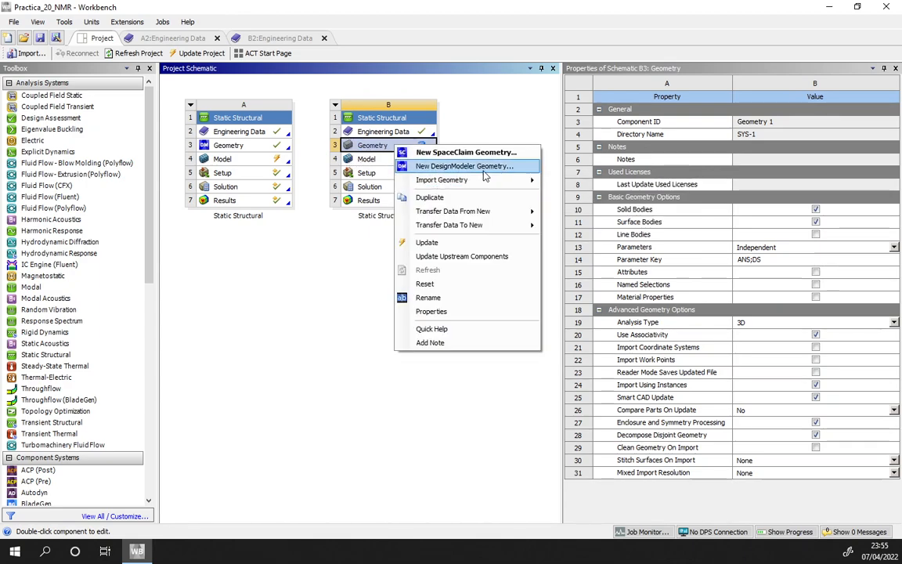
{"action": "left_click", "coordinate": [484, 167]}
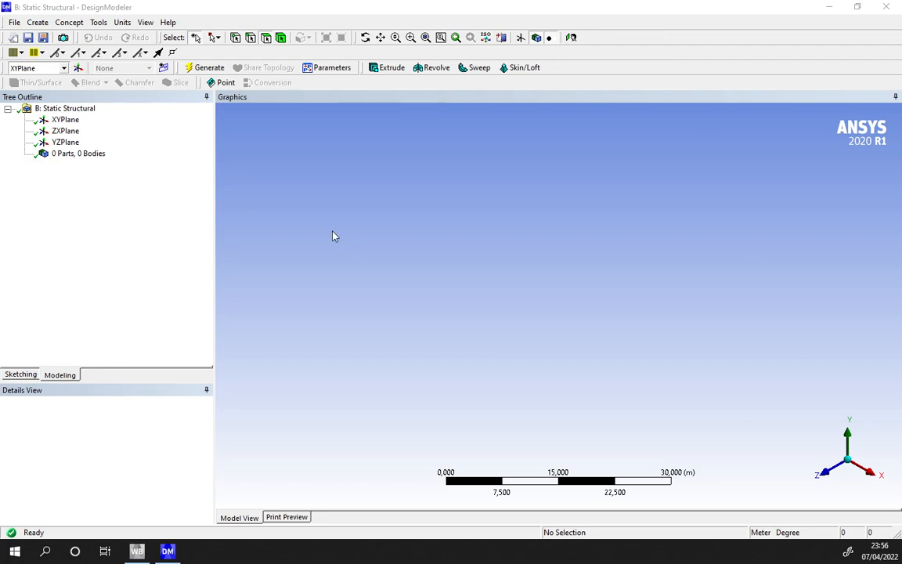
Import the external geometry file Sello_Lineal from the Practica__20 folder and generate it
{"action": "left_click", "coordinate": [14, 22]}
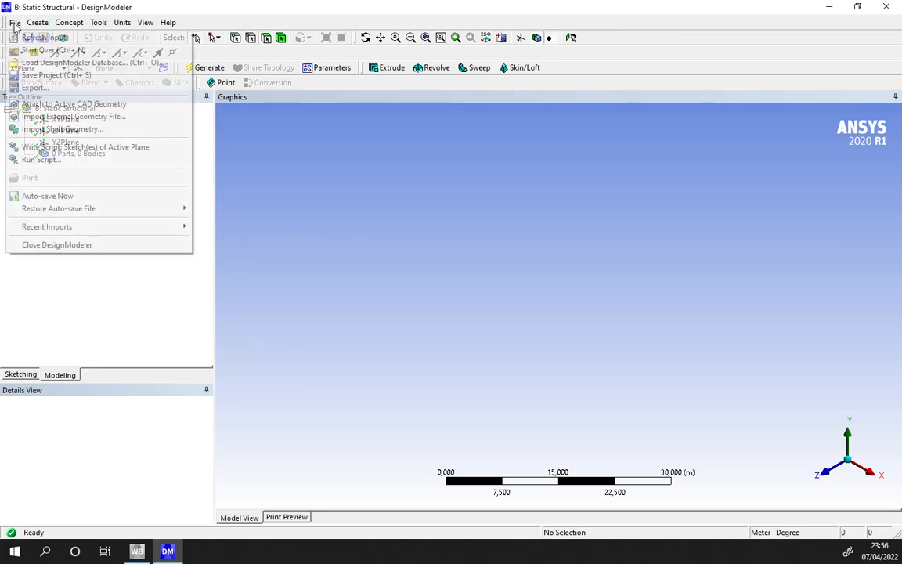
{"action": "left_click", "coordinate": [35, 117]}
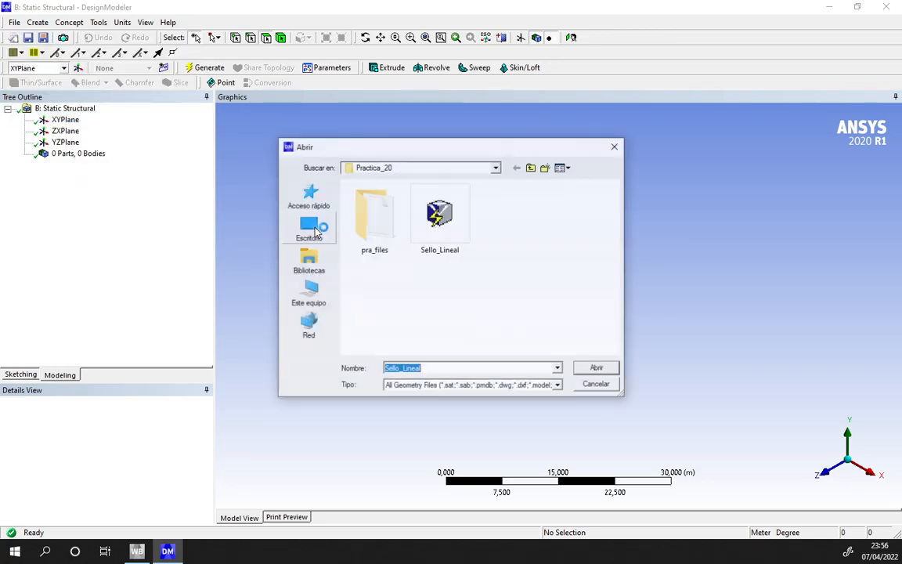
{"action": "left_click", "coordinate": [531, 166]}
{"action": "scroll", "coordinate": [385, 268], "scroll_direction": "up", "scroll_amount": 4}
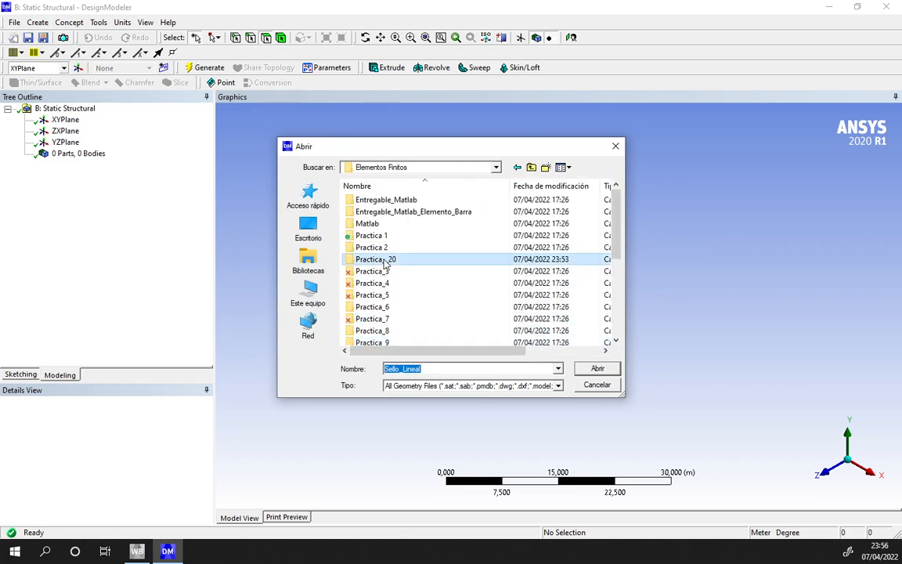
{"action": "double_click", "coordinate": [368, 261]}
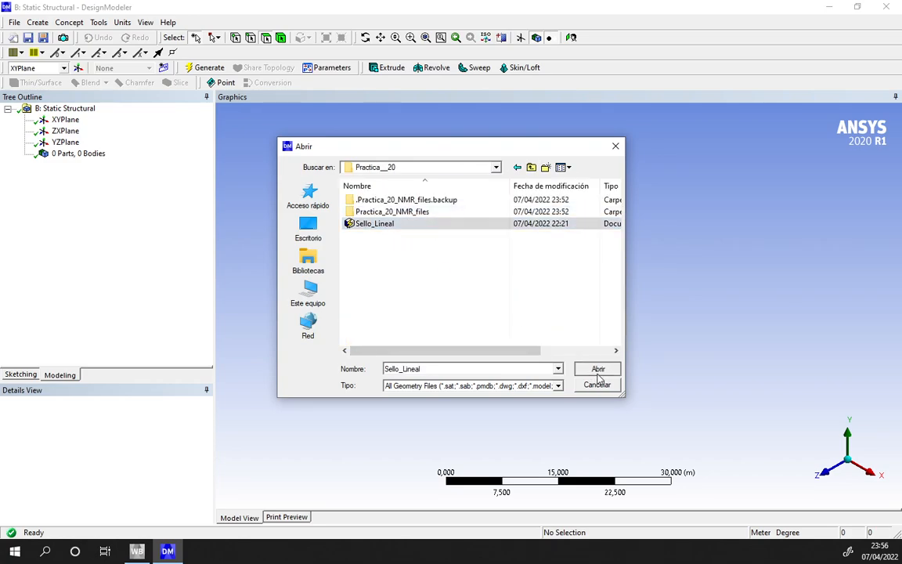
{"action": "left_click", "coordinate": [598, 368]}
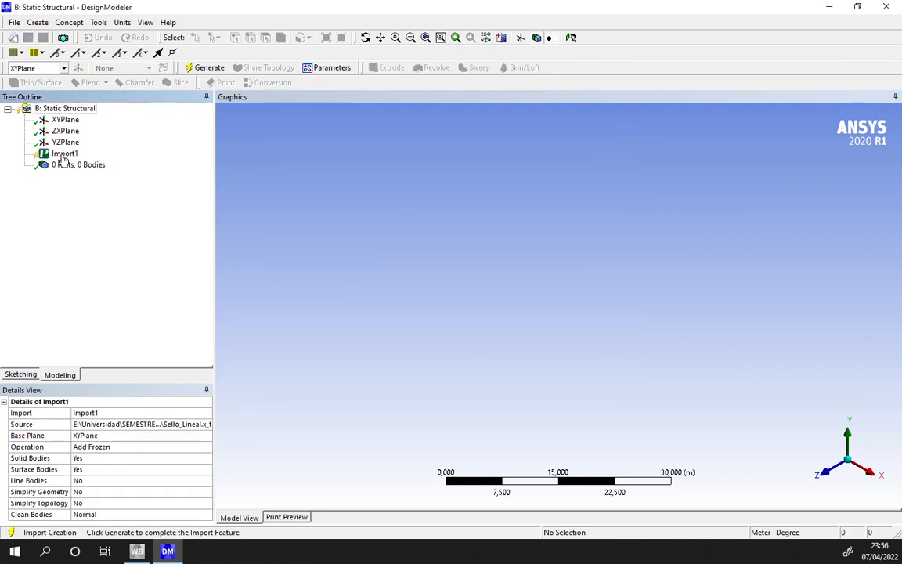
{"action": "left_click", "coordinate": [207, 68]}
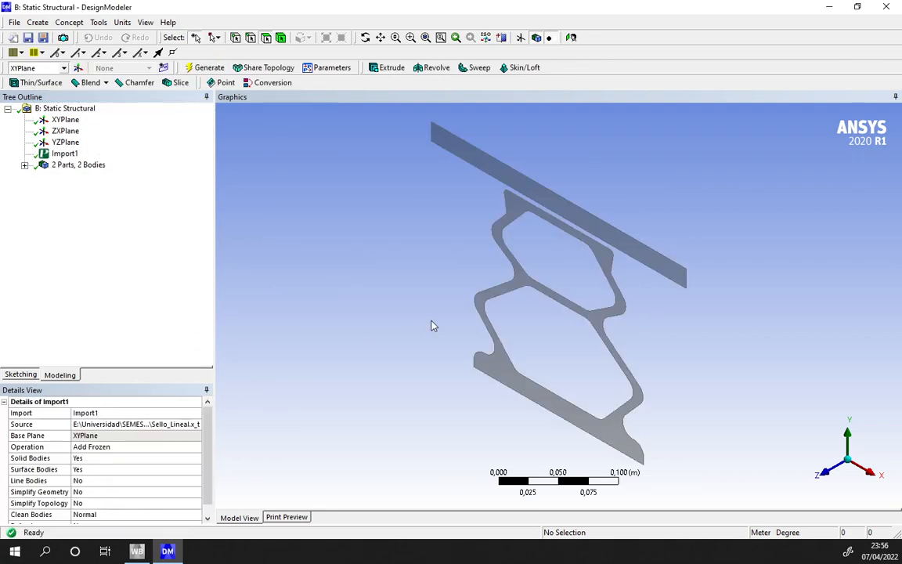
Rename the seal profile's surface body to caucho
{"action": "middle_click_drag", "start_coordinate": [374, 297], "coordinate": [486, 270]}
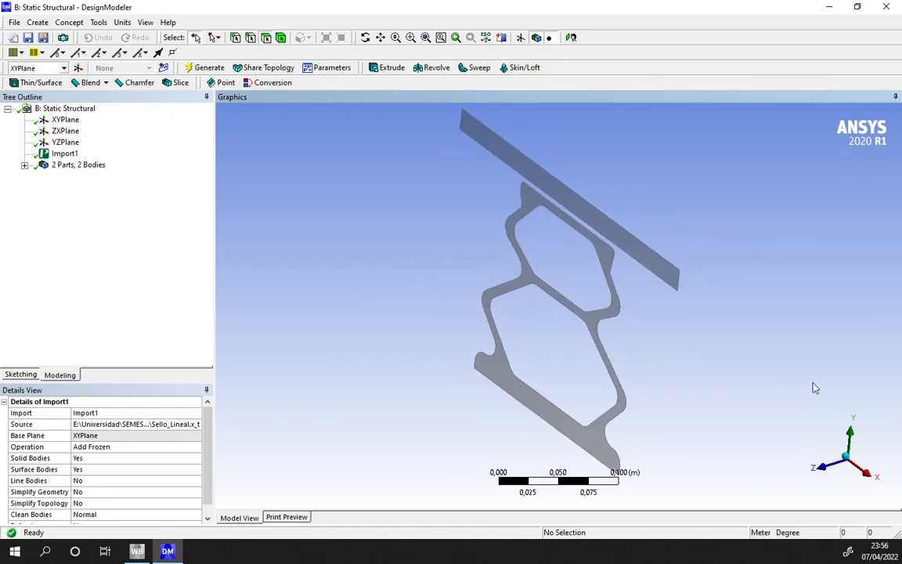
{"action": "left_click", "coordinate": [821, 468]}
{"action": "left_click", "coordinate": [25, 165]}
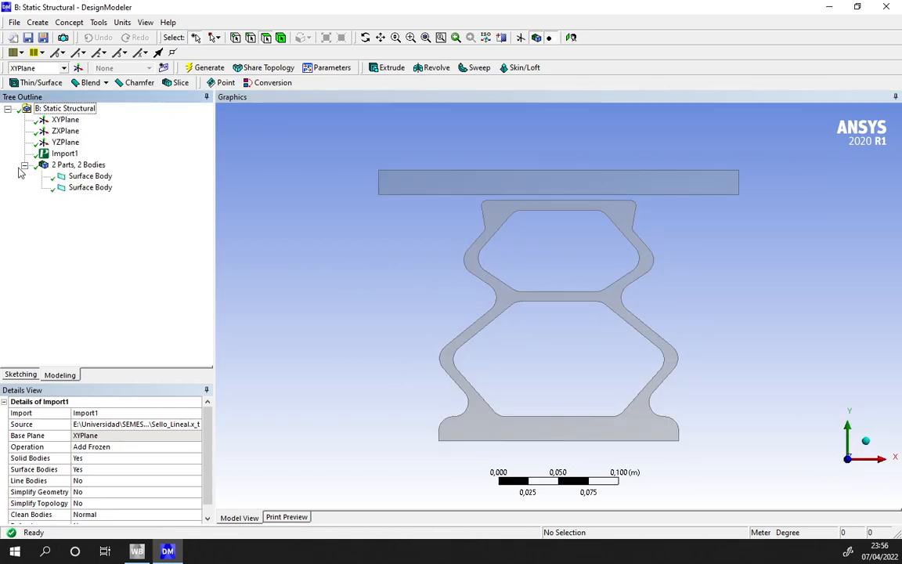
{"action": "left_click", "coordinate": [90, 175]}
{"action": "left_click", "coordinate": [145, 413]}
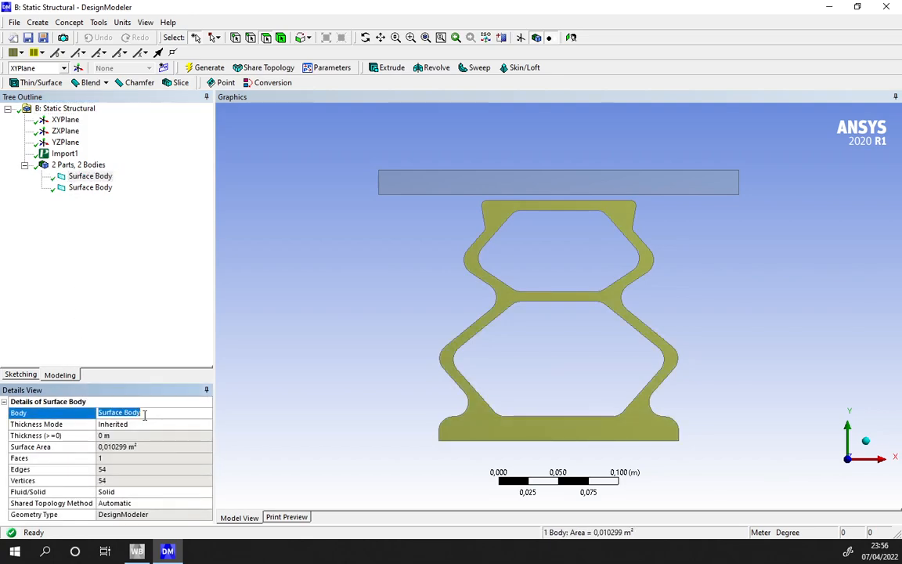
{"action": "type", "text": "caucho"}
{"action": "key", "text": "Return"}
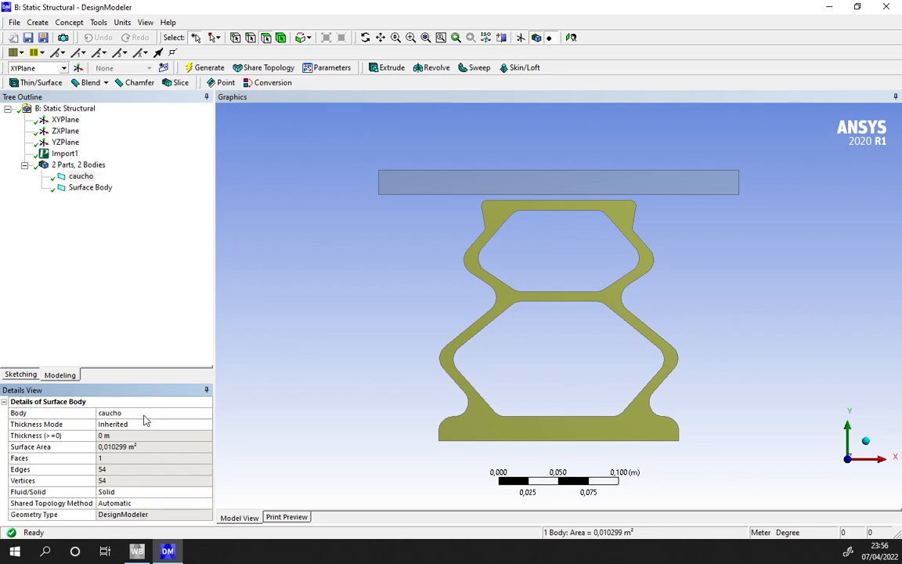
Rename the rectangular surface body above the seal to placa
{"action": "left_click", "coordinate": [96, 188]}
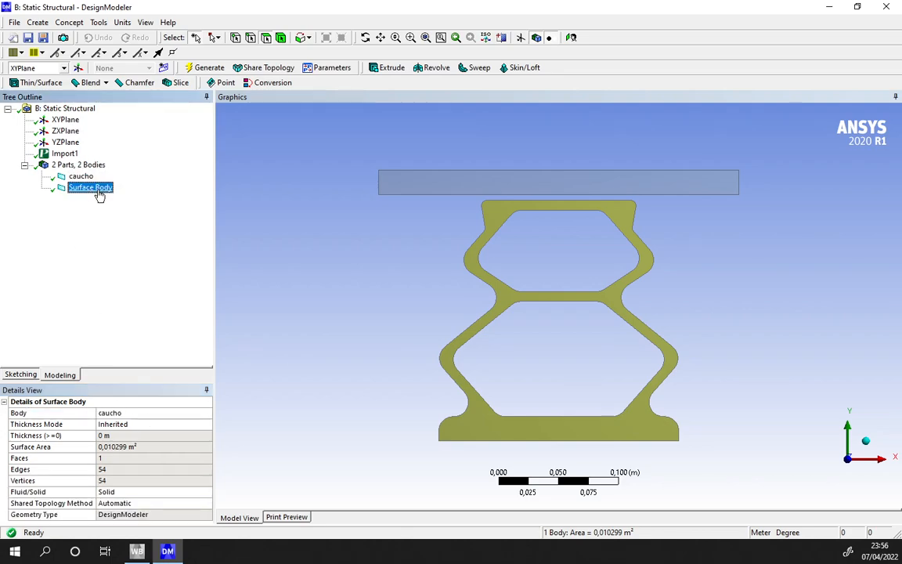
{"action": "left_click", "coordinate": [166, 412]}
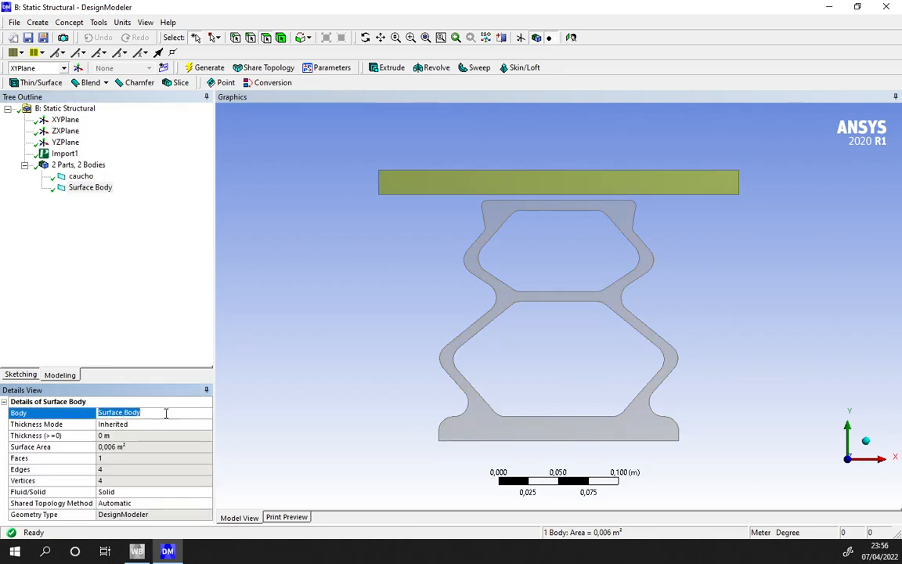
{"action": "type", "text": "placa"}
{"action": "key", "text": "Return"}
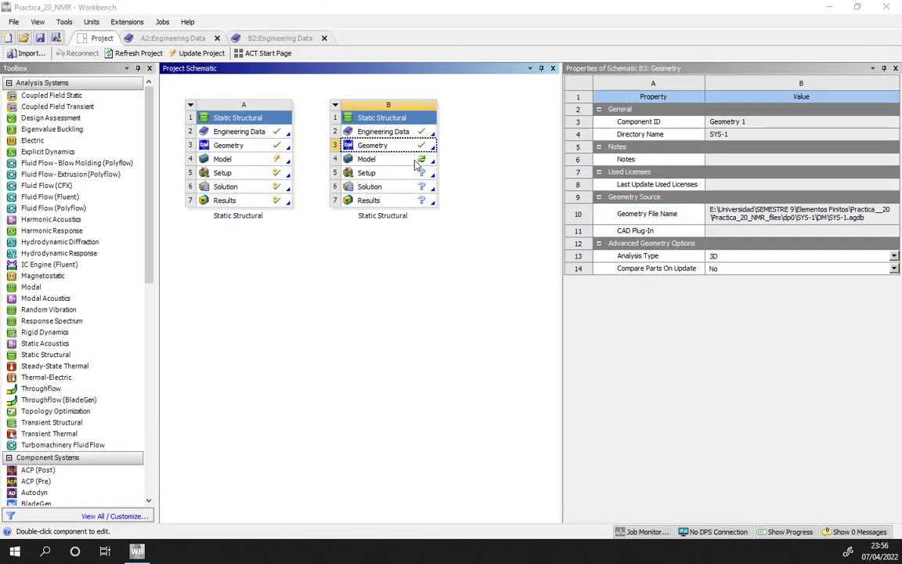
Check the second system's model in Mechanical, close it, and set the geometry's Analysis Type to 2D
{"action": "double_click", "coordinate": [379, 159]}
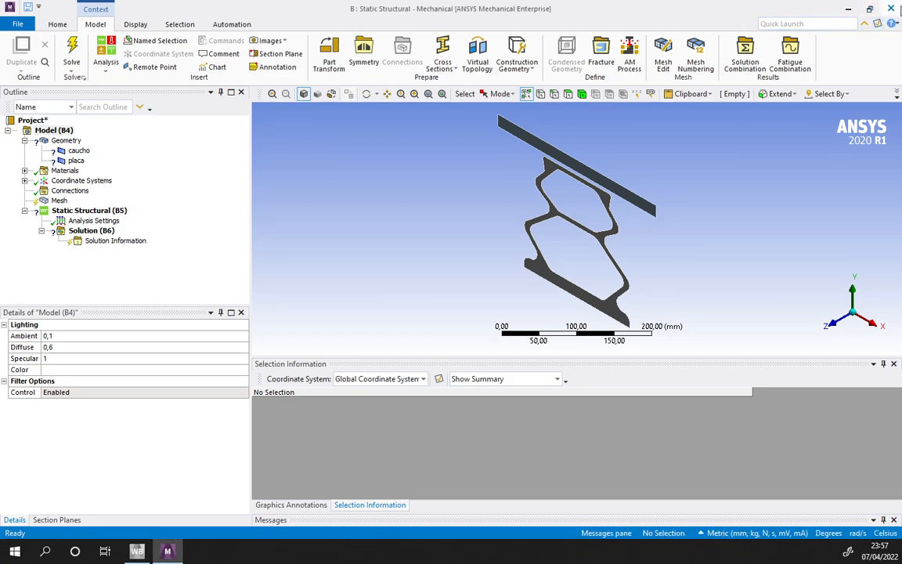
{"action": "left_click", "coordinate": [892, 8]}
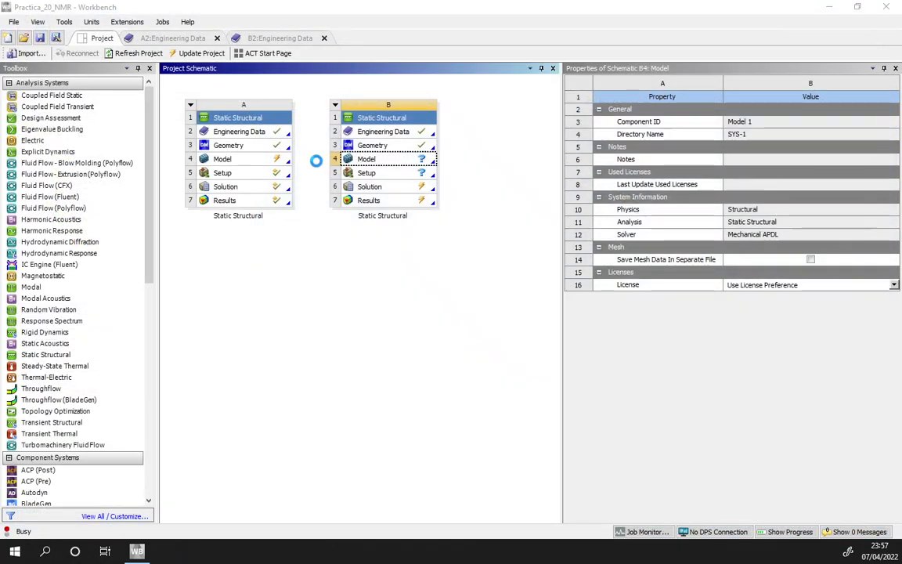
{"action": "left_click", "coordinate": [374, 145]}
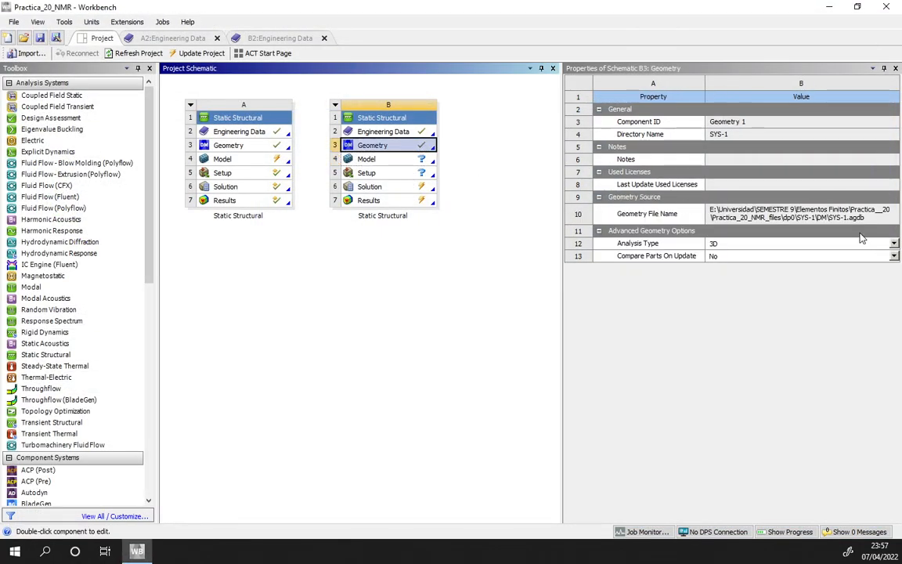
{"action": "left_click", "coordinate": [799, 244]}
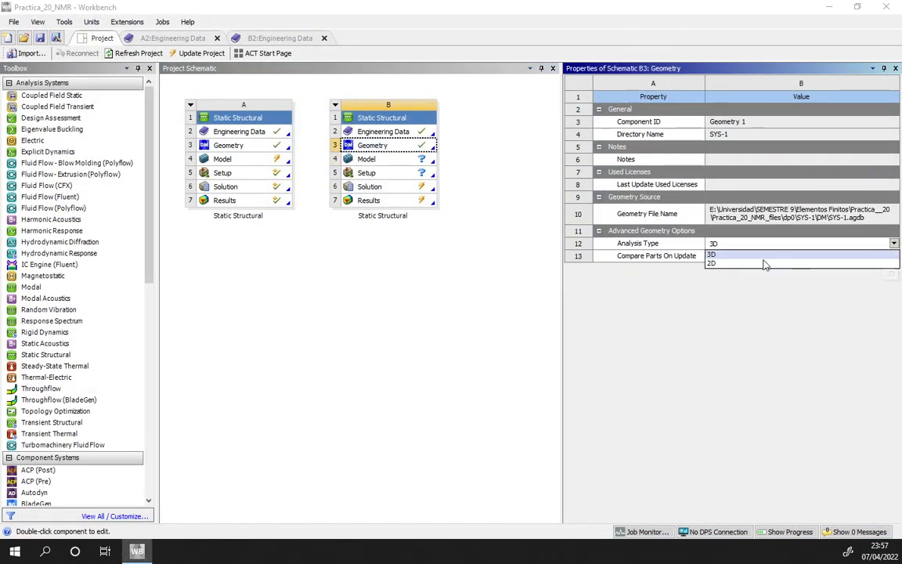
{"action": "left_click", "coordinate": [714, 253]}
Clear the generated data of the second system's Model cell
{"action": "left_click", "coordinate": [376, 160]}
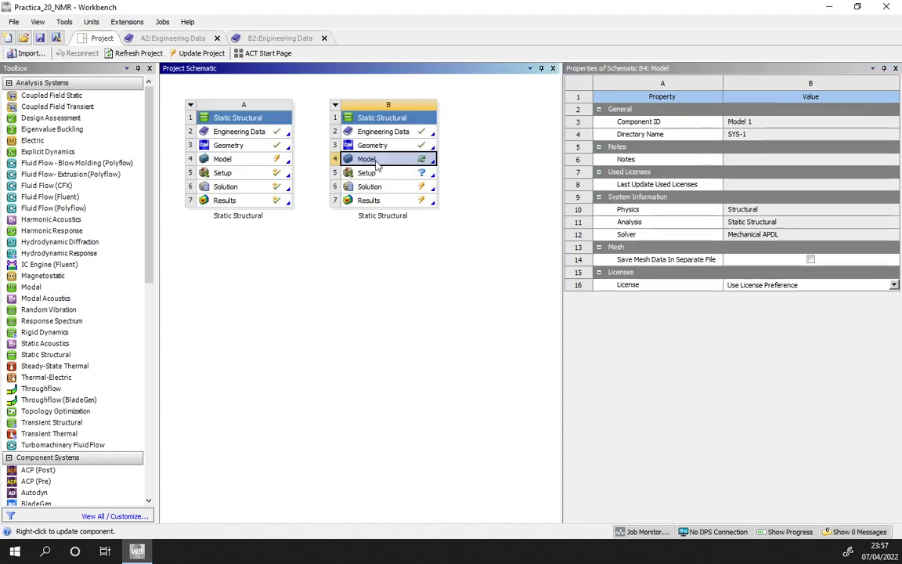
{"action": "right_click", "coordinate": [377, 161]}
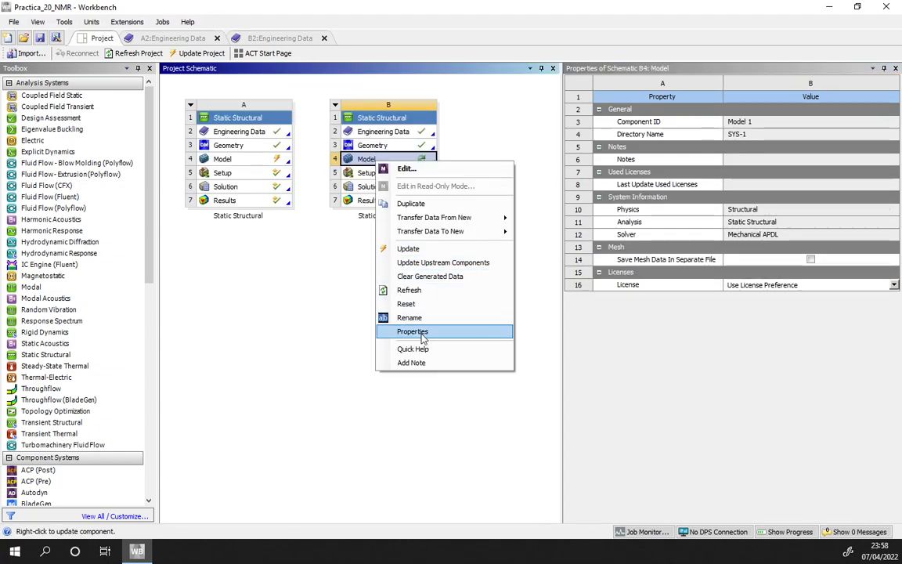
{"action": "left_click", "coordinate": [473, 275]}
{"action": "left_click", "coordinate": [469, 294]}
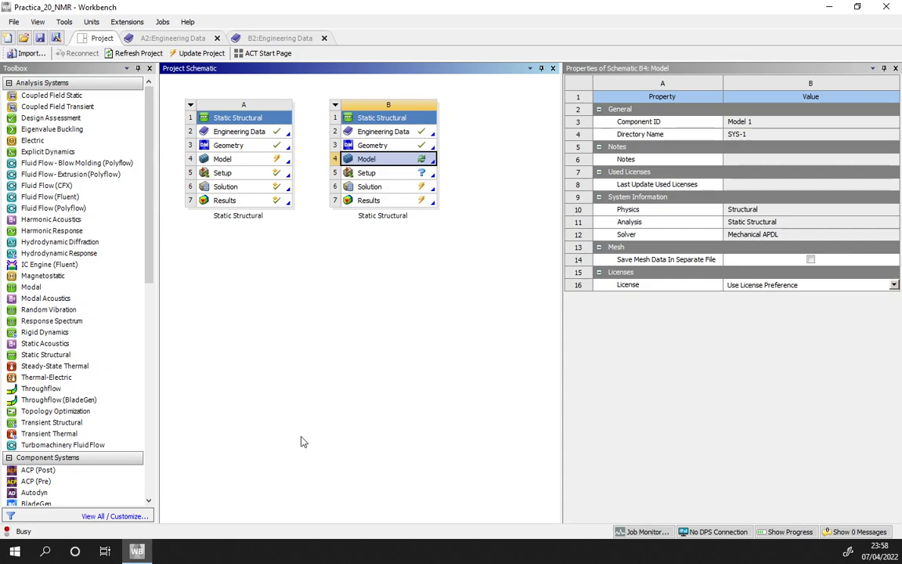
Reopen the second system's model in Mechanical with the upstream data re-read, and expand its Geometry branch
{"action": "left_click", "coordinate": [392, 171]}
{"action": "double_click", "coordinate": [395, 159]}
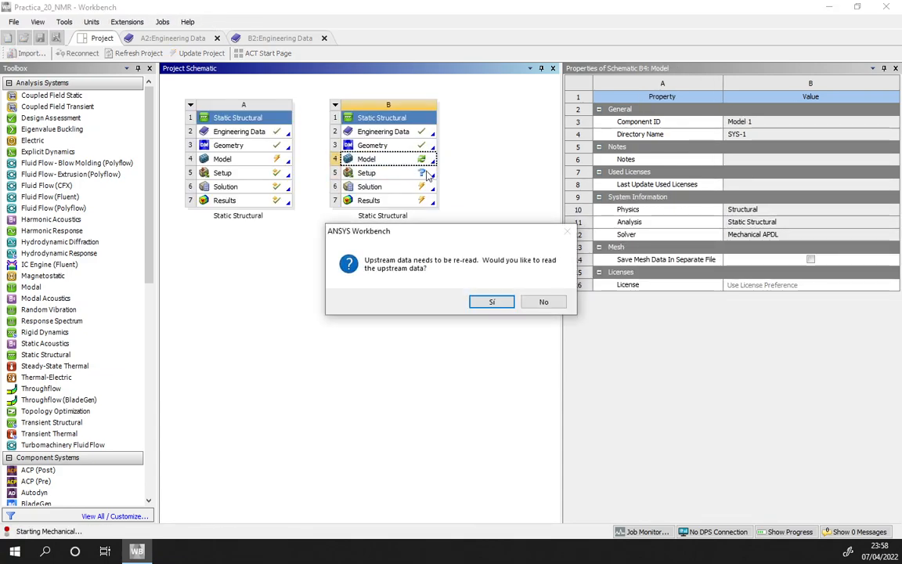
{"action": "left_click", "coordinate": [493, 301]}
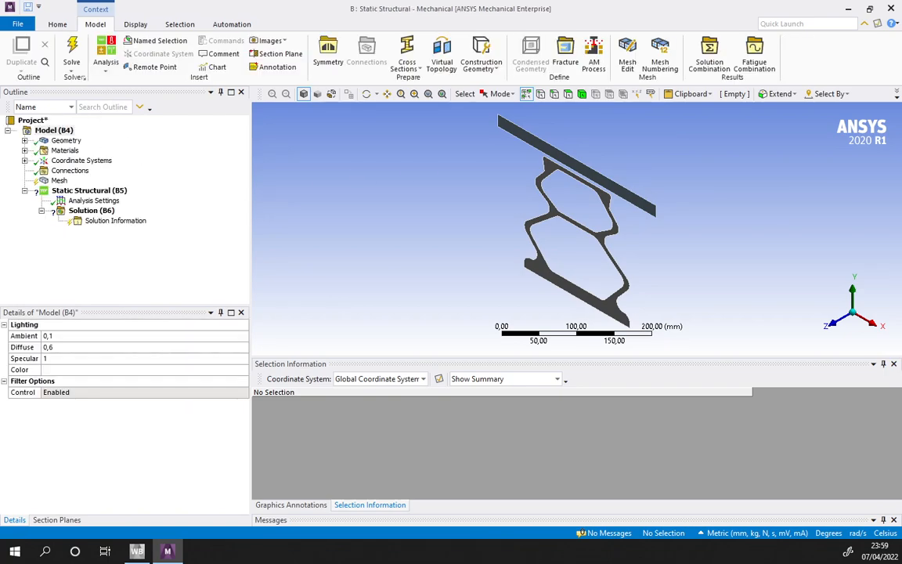
{"action": "left_click", "coordinate": [24, 140]}
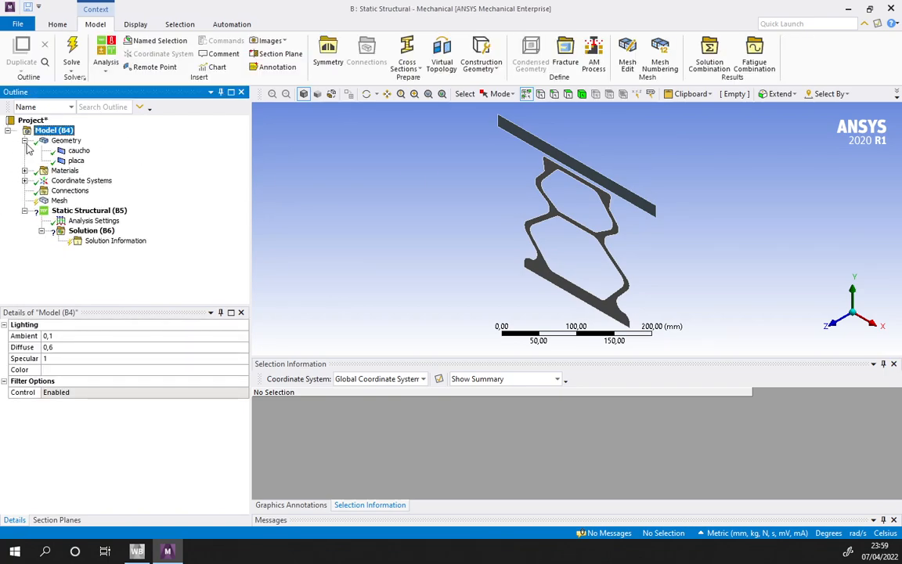
Assign Neoprene Rubber as the material of the caucho body and set placa's stiffness behavior to Rigid
{"action": "left_click", "coordinate": [77, 150]}
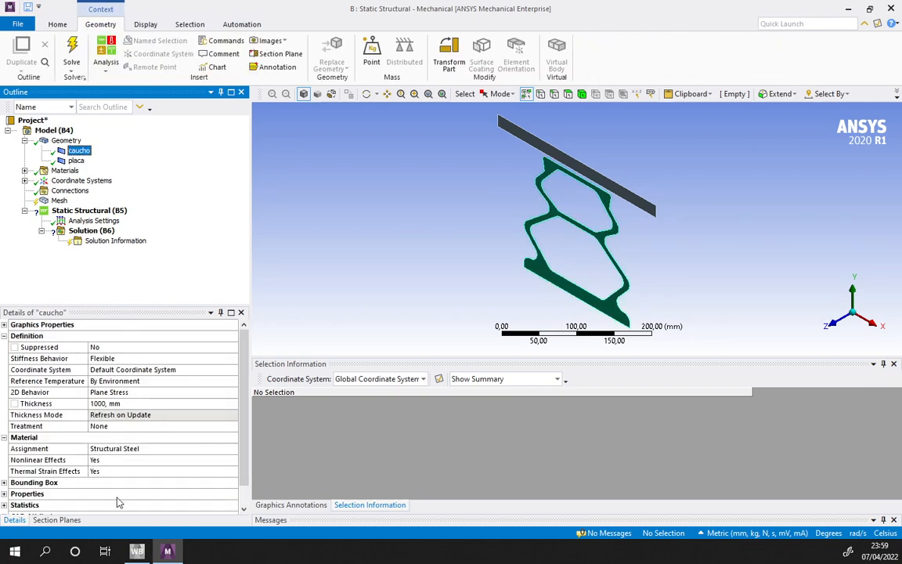
{"action": "left_click", "coordinate": [128, 450]}
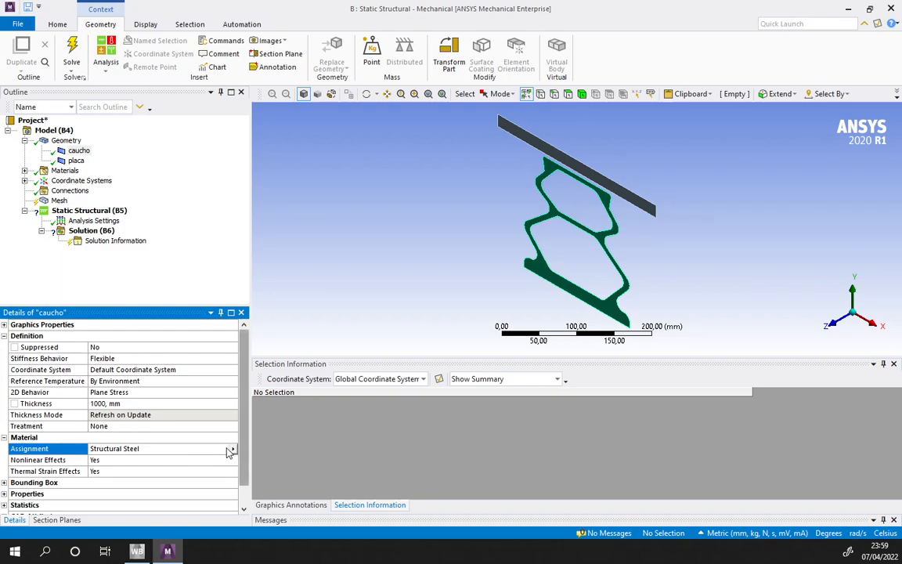
{"action": "left_click", "coordinate": [233, 449]}
{"action": "left_click", "coordinate": [280, 362]}
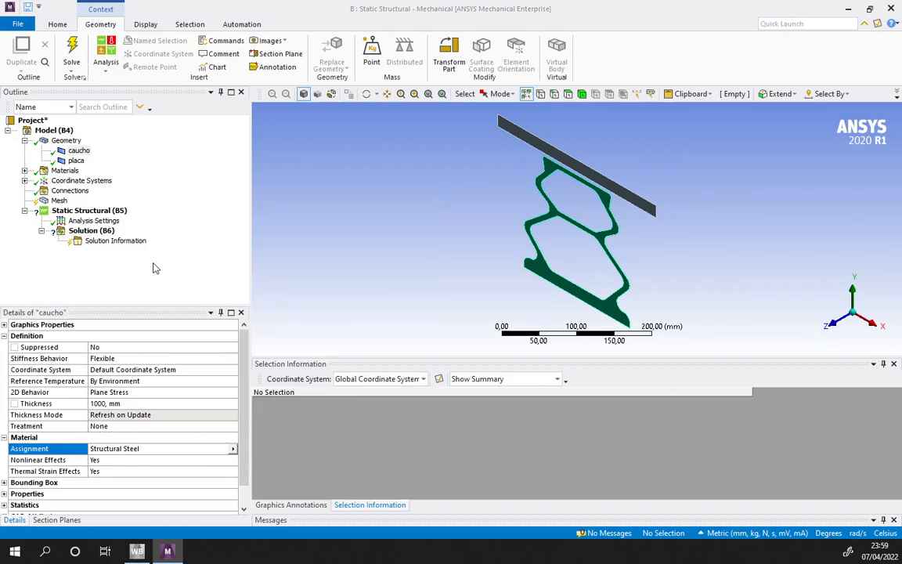
{"action": "left_click", "coordinate": [75, 161]}
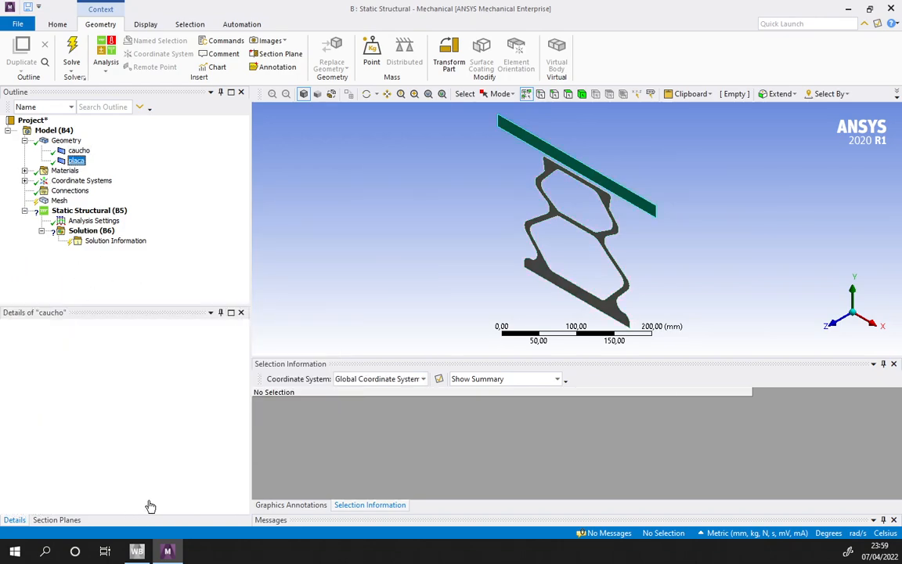
{"action": "double_click", "coordinate": [111, 359]}
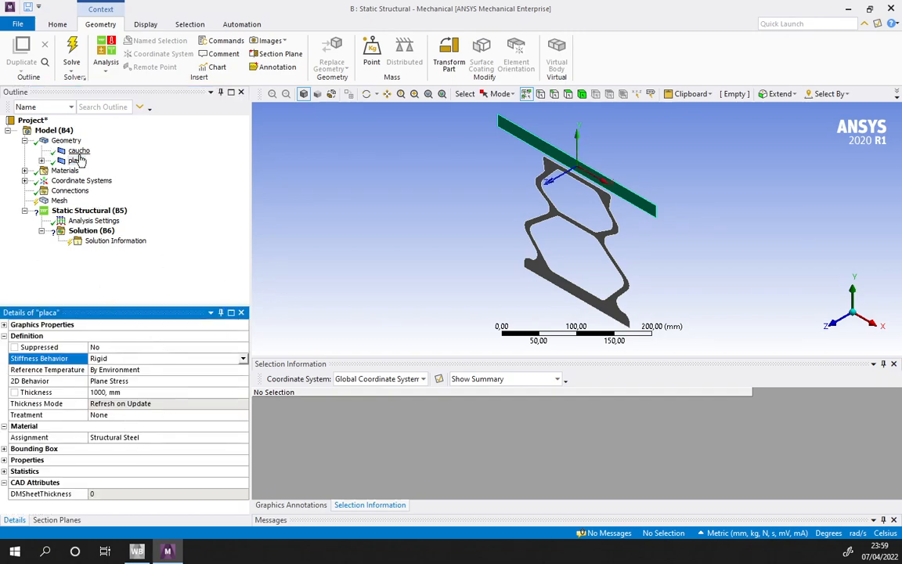
Set the thickness of the caucho body to 200 mm
{"action": "left_click", "coordinate": [78, 150]}
{"action": "left_click", "coordinate": [113, 402]}
{"action": "type", "text": "200"}
{"action": "key", "text": "Return"}
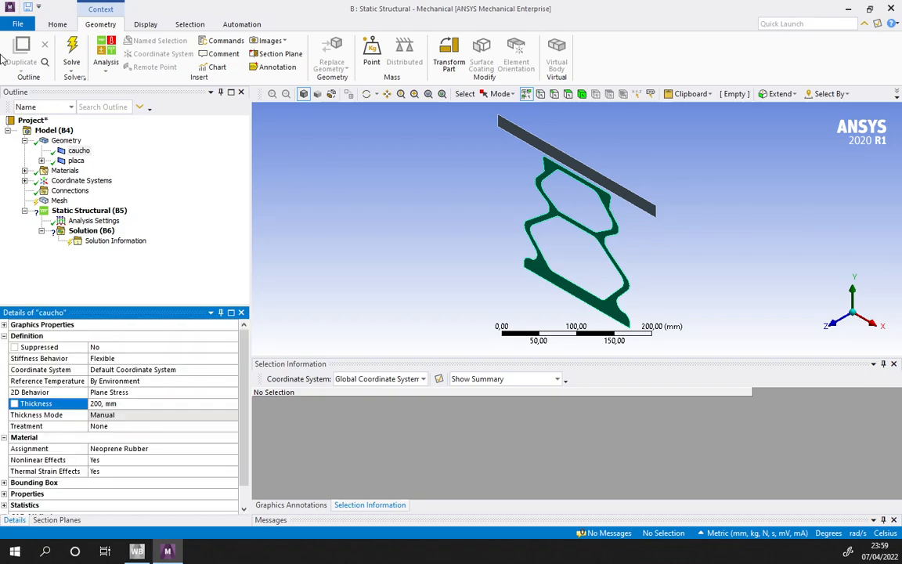
Insert a manual frictional contact region under the model's Connections
{"action": "left_click", "coordinate": [72, 191]}
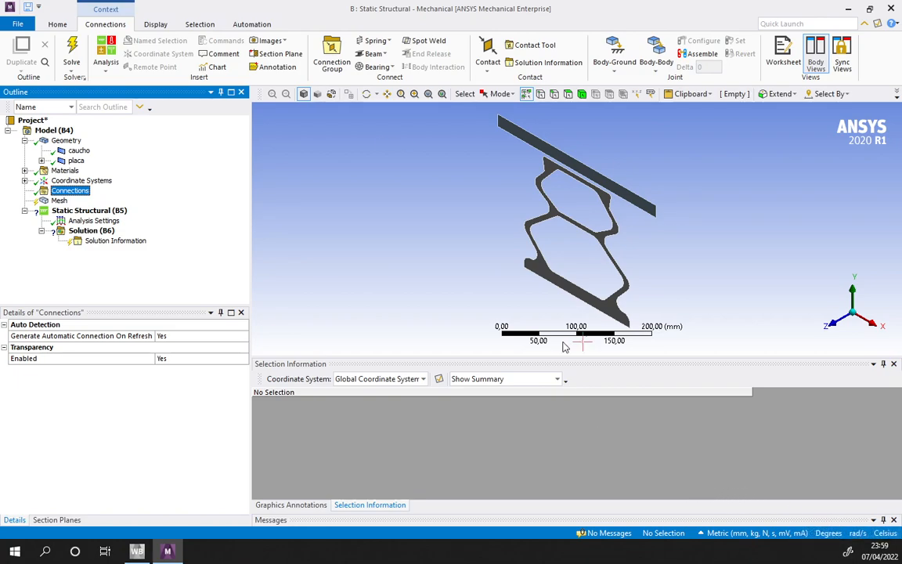
{"action": "left_click", "coordinate": [838, 322]}
{"action": "middle_click_drag", "start_coordinate": [622, 208], "coordinate": [534, 258], "text": "ctrl"}
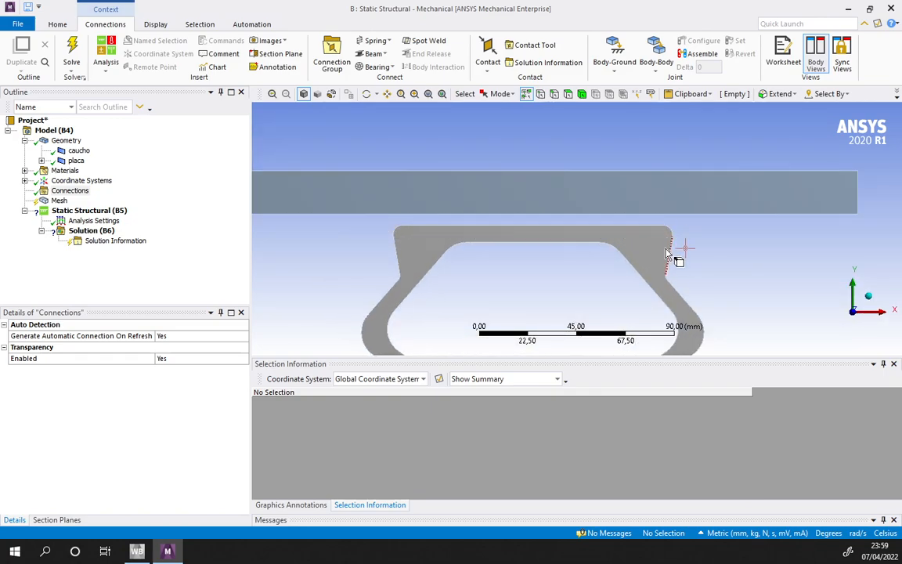
{"action": "middle_click_drag", "start_coordinate": [432, 234], "coordinate": [524, 231], "text": "ctrl"}
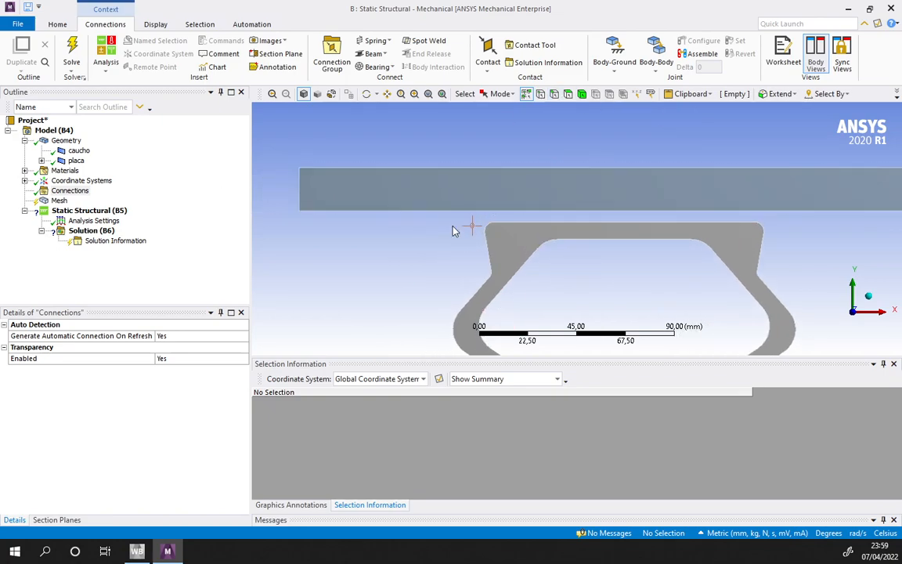
{"action": "scroll", "coordinate": [580, 235], "scroll_direction": "down", "scroll_amount": 3}
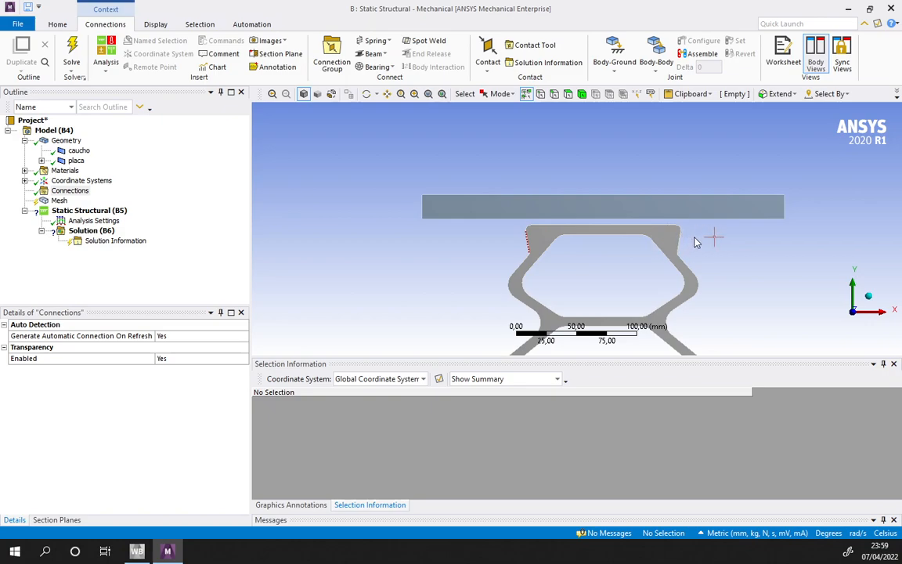
{"action": "scroll", "coordinate": [694, 242], "scroll_direction": "up", "scroll_amount": 3}
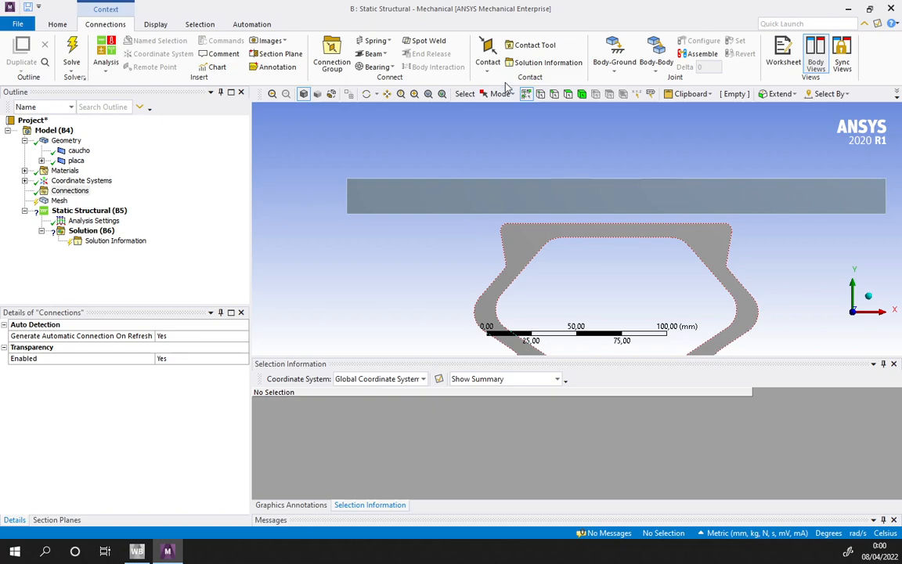
{"action": "middle_click_drag", "start_coordinate": [548, 282], "coordinate": [504, 174], "text": "ctrl"}
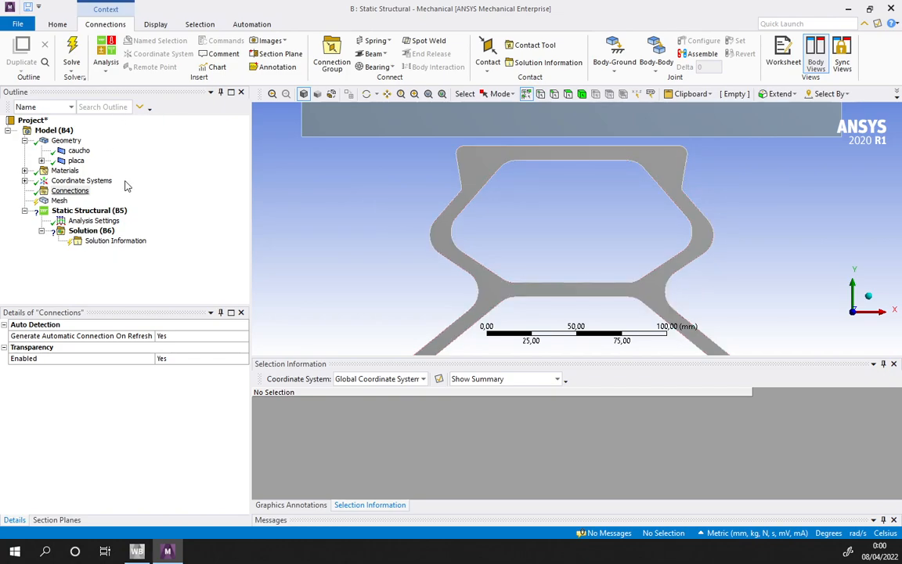
{"action": "left_click", "coordinate": [488, 54]}
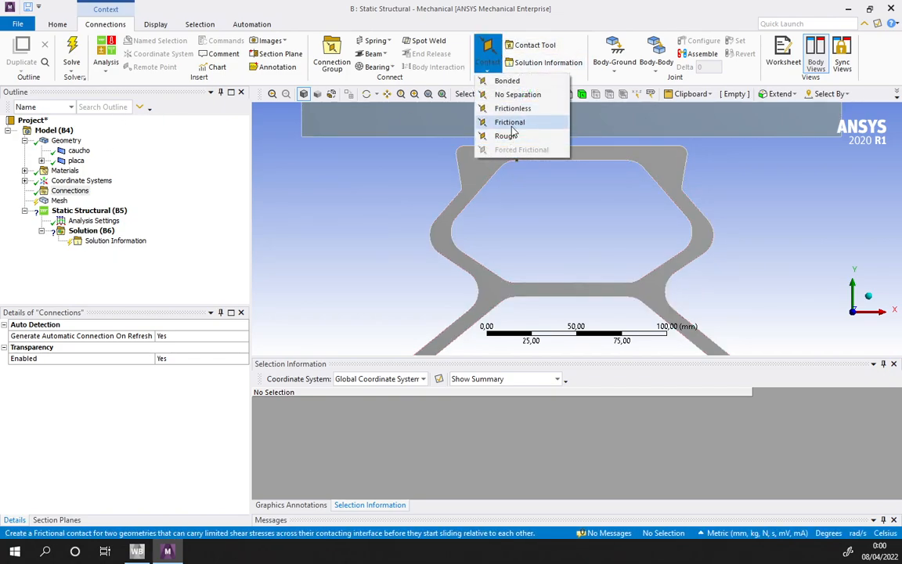
{"action": "left_click", "coordinate": [510, 124]}
{"action": "left_click", "coordinate": [101, 212]}
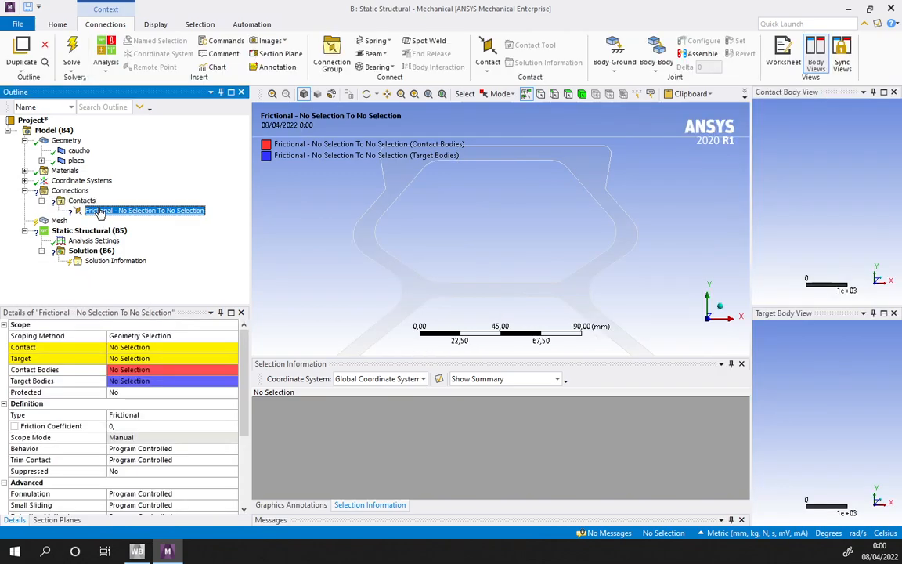
Scope the contact side of the frictional region to caucho's top edge and its two rounded top corners
{"action": "left_click", "coordinate": [159, 346]}
{"action": "middle_click_drag", "start_coordinate": [368, 172], "coordinate": [411, 226], "text": "ctrl"}
{"action": "scroll", "coordinate": [427, 197], "scroll_direction": "up", "scroll_amount": 3}
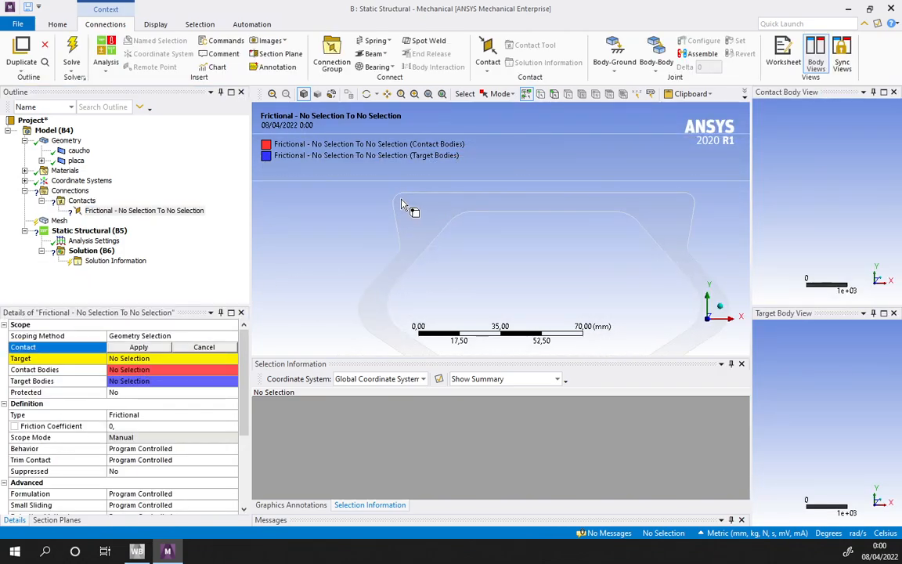
{"action": "left_click", "coordinate": [439, 195]}
{"action": "left_click", "coordinate": [511, 199], "text": "ctrl"}
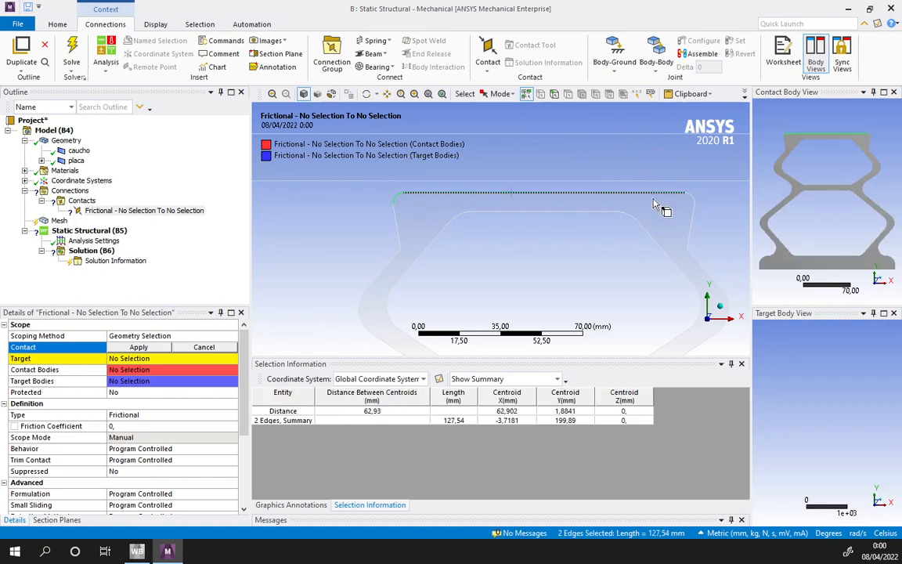
{"action": "left_click", "coordinate": [693, 197], "text": "ctrl"}
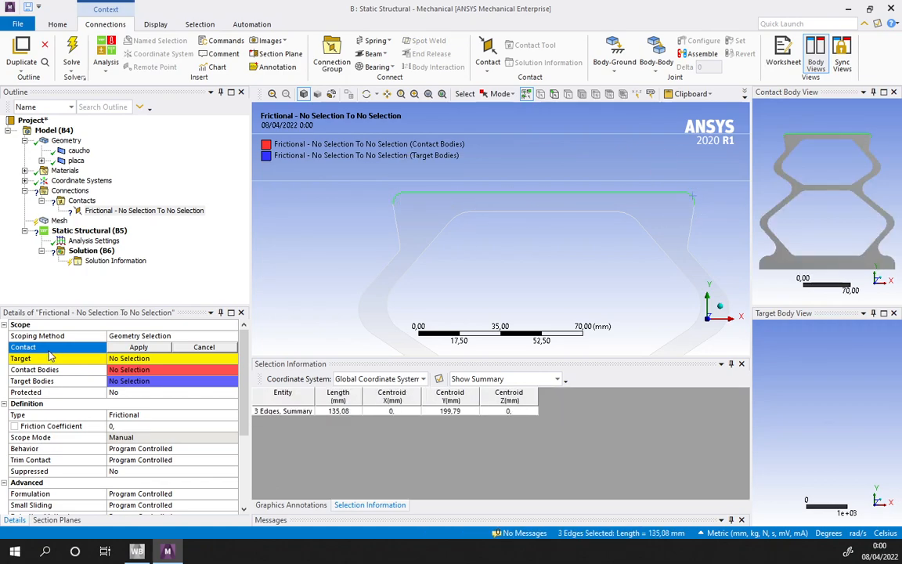
{"action": "left_click", "coordinate": [139, 347]}
Scope the target side of the frictional region to the lower edge of placa
{"action": "left_click", "coordinate": [133, 358]}
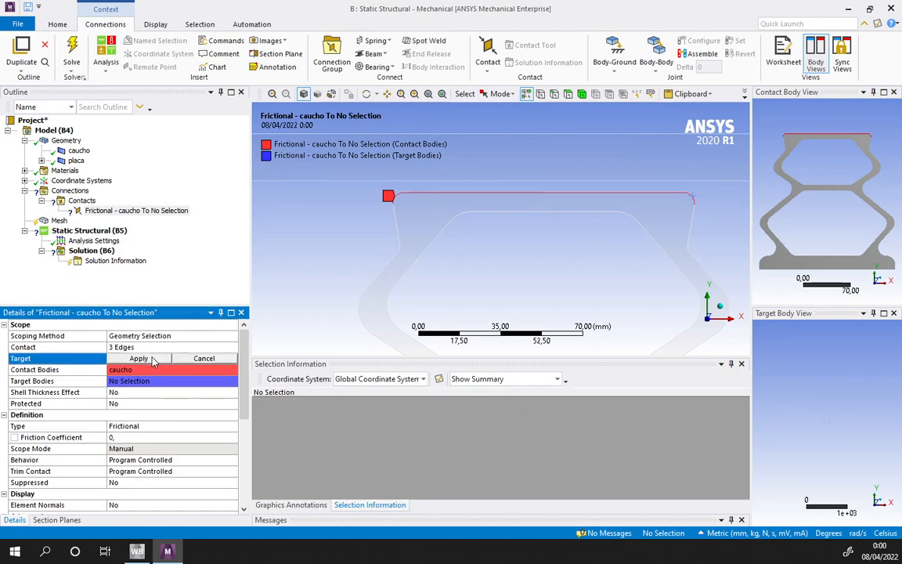
{"action": "left_click", "coordinate": [351, 180]}
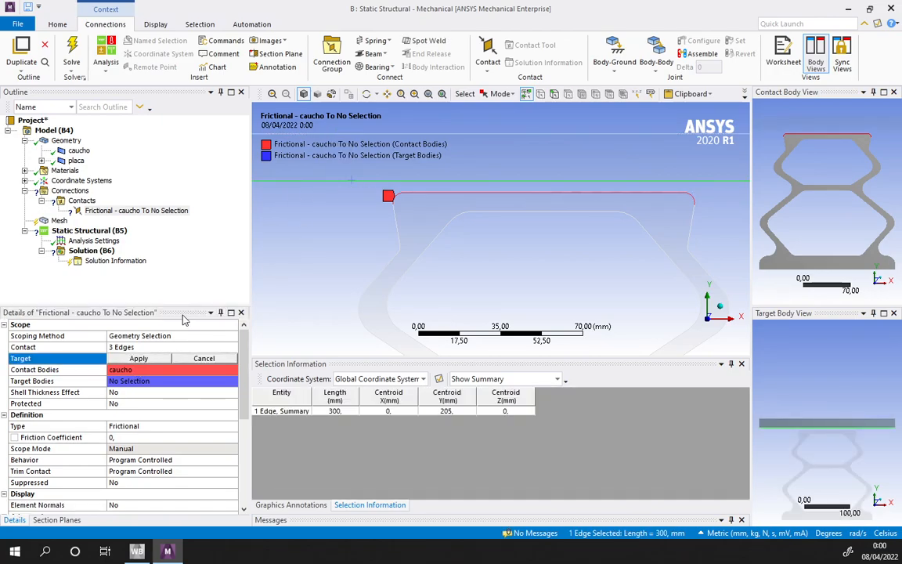
{"action": "left_click", "coordinate": [158, 362]}
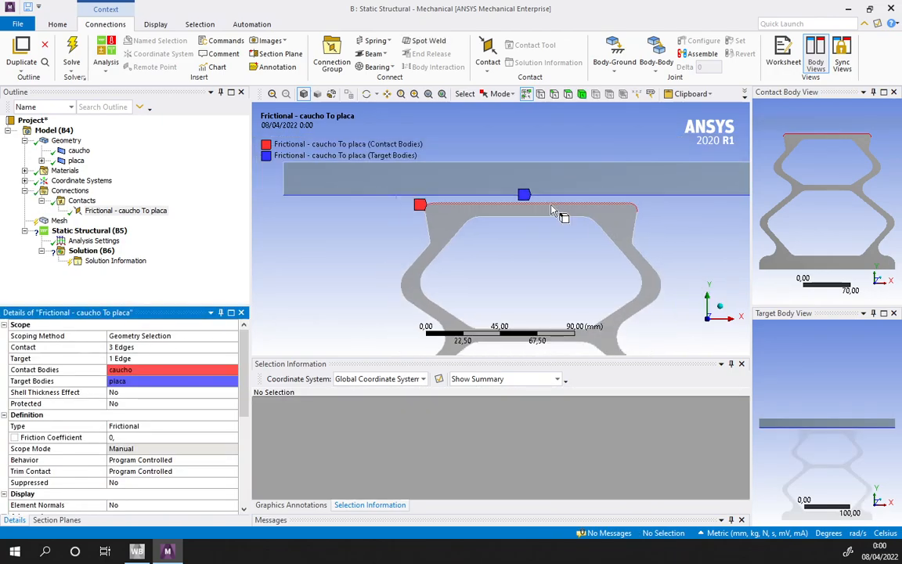
Insert a second frictional contact region in the Contacts group
{"action": "left_click", "coordinate": [487, 54]}
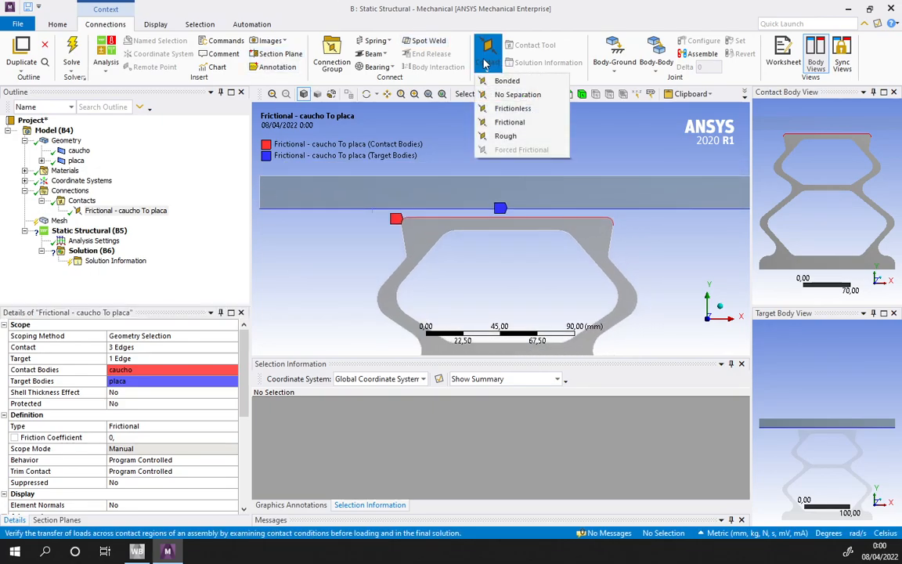
{"action": "left_click", "coordinate": [510, 122]}
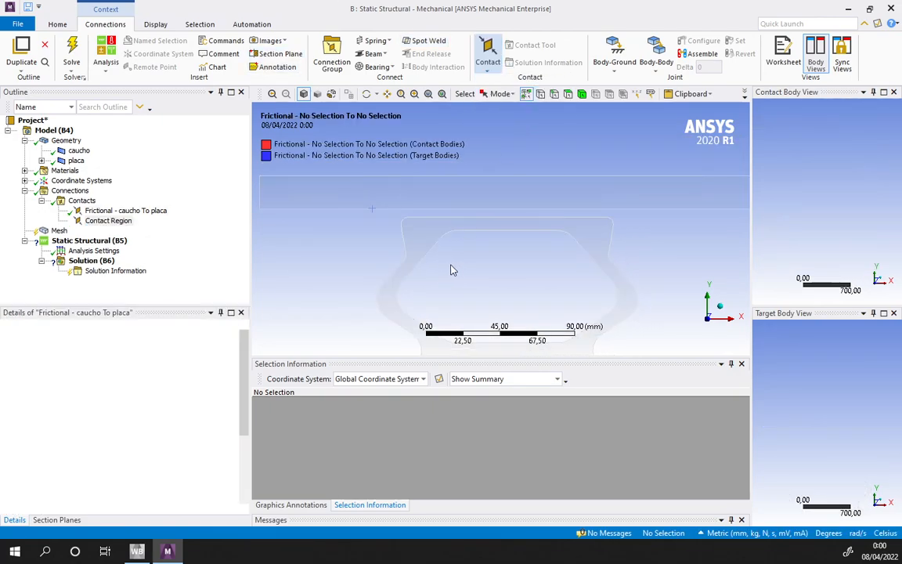
{"action": "scroll", "coordinate": [451, 173], "scroll_direction": "up", "scroll_amount": 1}
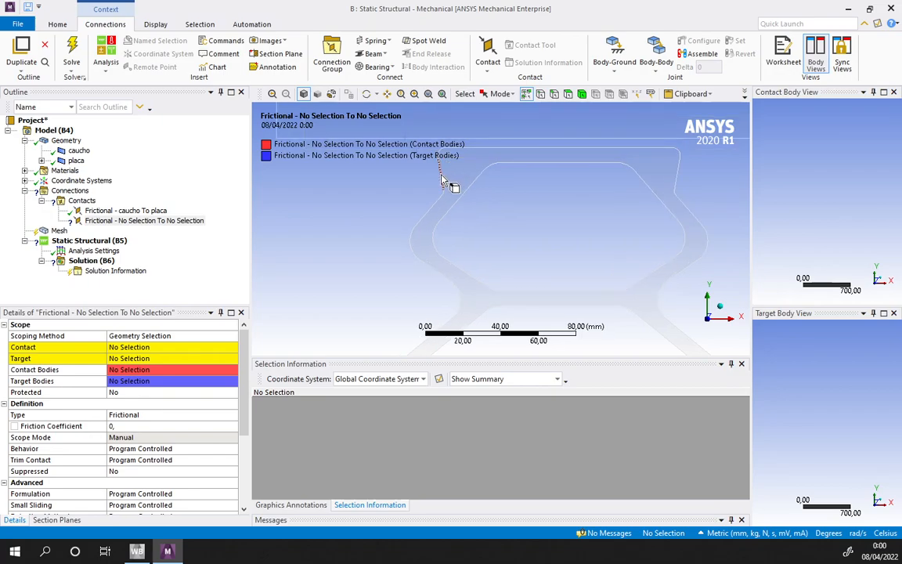
{"action": "left_click", "coordinate": [441, 179]}
{"action": "left_click", "coordinate": [444, 209], "text": "ctrl"}
{"action": "left_click", "coordinate": [429, 209], "text": "ctrl"}
For the second region's contact side, select caucho's left outer edges along the upper chamber down to the waist arc
{"action": "left_click", "coordinate": [153, 347]}
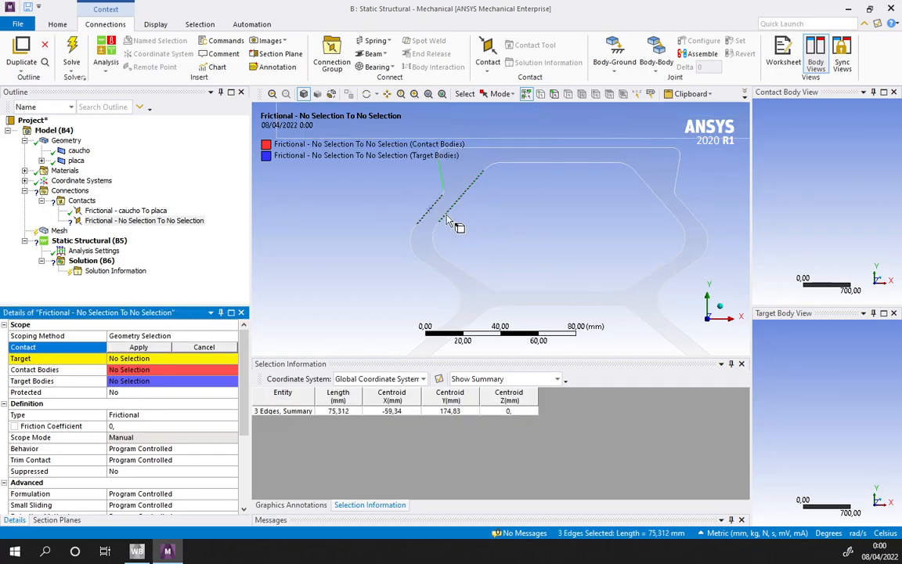
{"action": "left_click", "coordinate": [435, 196]}
{"action": "left_click", "coordinate": [441, 168]}
{"action": "scroll", "coordinate": [441, 193], "scroll_direction": "up", "scroll_amount": 5}
{"action": "middle_click_drag", "start_coordinate": [439, 192], "coordinate": [554, 238], "text": "ctrl"}
{"action": "left_click", "coordinate": [410, 205], "text": "ctrl"}
{"action": "middle_click_drag", "start_coordinate": [455, 240], "coordinate": [550, 129], "text": "ctrl"}
{"action": "left_click", "coordinate": [442, 196], "text": "ctrl"}
{"action": "scroll", "coordinate": [465, 206], "scroll_direction": "down", "scroll_amount": 3}
{"action": "left_click", "coordinate": [513, 264], "text": "ctrl"}
{"action": "left_click", "coordinate": [552, 306], "text": "ctrl"}
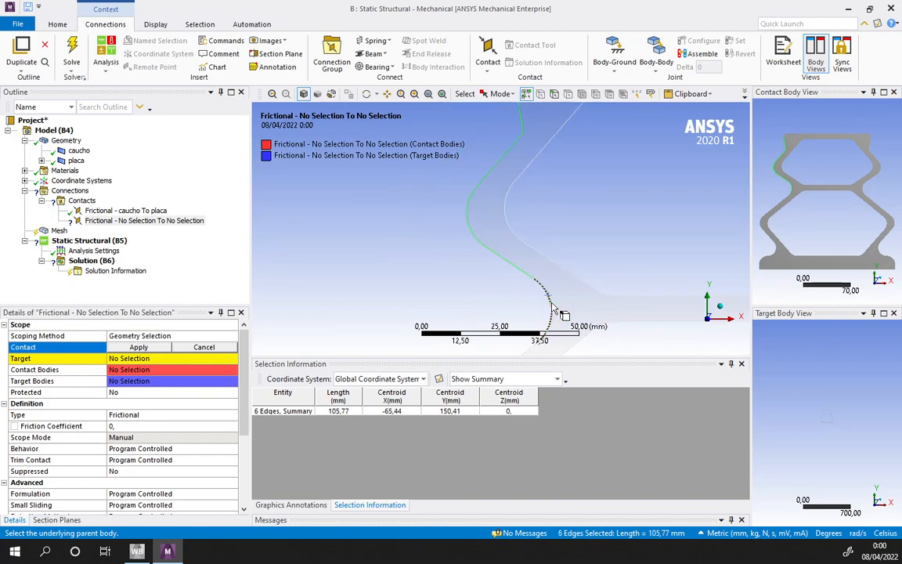
Extend the selection down the lower chamber's left outer edges to the rounded base corner and apply all 12 edges as the contact side
{"action": "middle_click_drag", "start_coordinate": [520, 287], "coordinate": [568, 124], "text": "ctrl"}
{"action": "scroll", "coordinate": [557, 209], "scroll_direction": "down", "scroll_amount": 3}
{"action": "left_click", "coordinate": [534, 216], "text": "ctrl"}
{"action": "left_click", "coordinate": [473, 276], "text": "ctrl"}
{"action": "middle_click_drag", "start_coordinate": [499, 267], "coordinate": [508, 76], "text": "ctrl"}
{"action": "left_click", "coordinate": [516, 179], "text": "ctrl"}
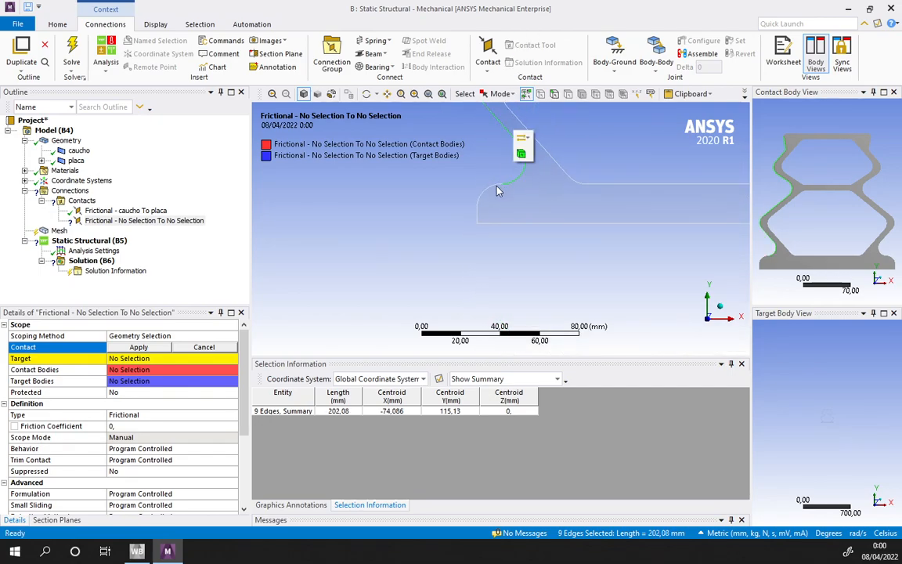
{"action": "left_click", "coordinate": [488, 189], "text": "ctrl"}
{"action": "scroll", "coordinate": [508, 183], "scroll_direction": "up", "scroll_amount": 6}
{"action": "middle_click_drag", "start_coordinate": [503, 177], "coordinate": [478, 268], "text": "ctrl"}
{"action": "scroll", "coordinate": [521, 219], "scroll_direction": "up", "scroll_amount": 8}
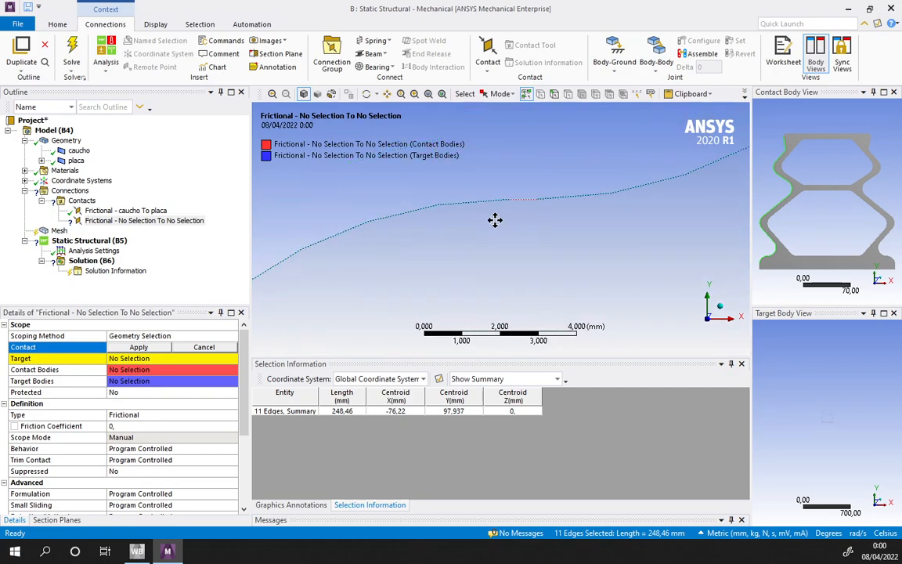
{"action": "left_click", "coordinate": [527, 201], "text": "ctrl"}
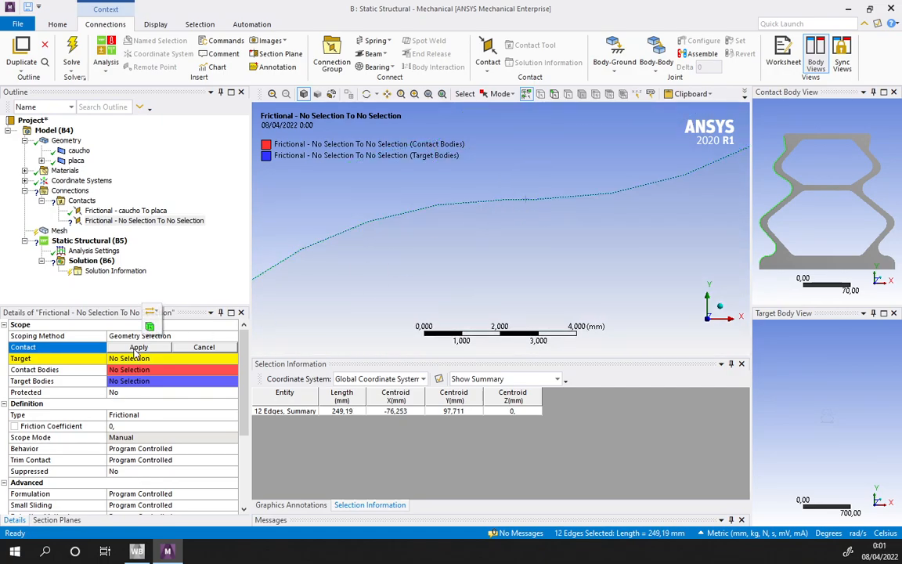
{"action": "left_click", "coordinate": [137, 348]}
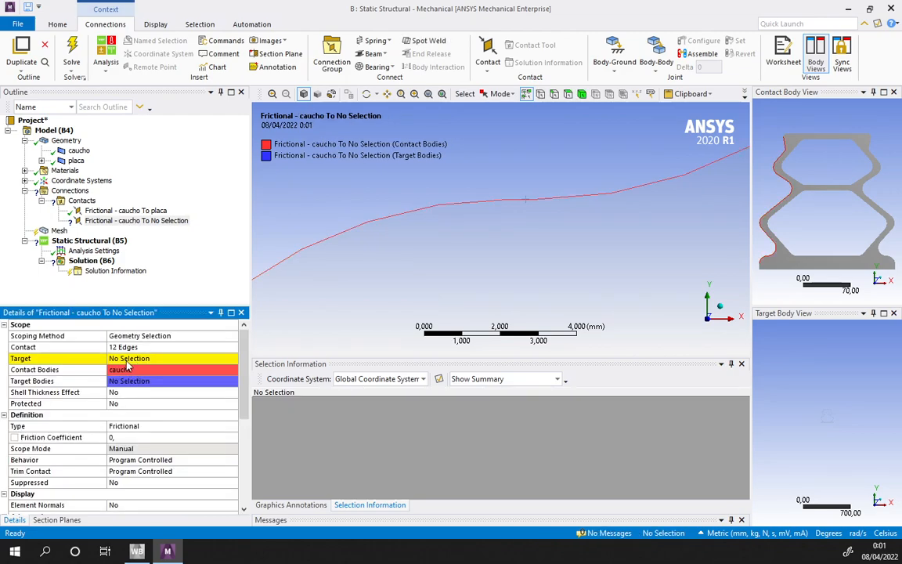
For the second region's target side, select the left rounded base corner, the short edge beside it and the adjoining fillet
{"action": "left_click", "coordinate": [126, 360]}
{"action": "scroll", "coordinate": [444, 240], "scroll_direction": "down", "scroll_amount": 2}
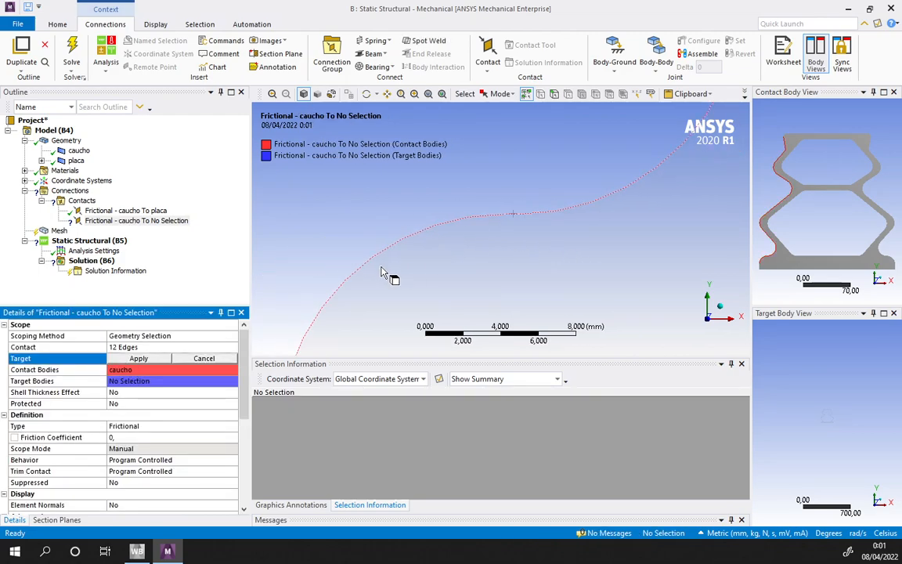
{"action": "left_click", "coordinate": [363, 263]}
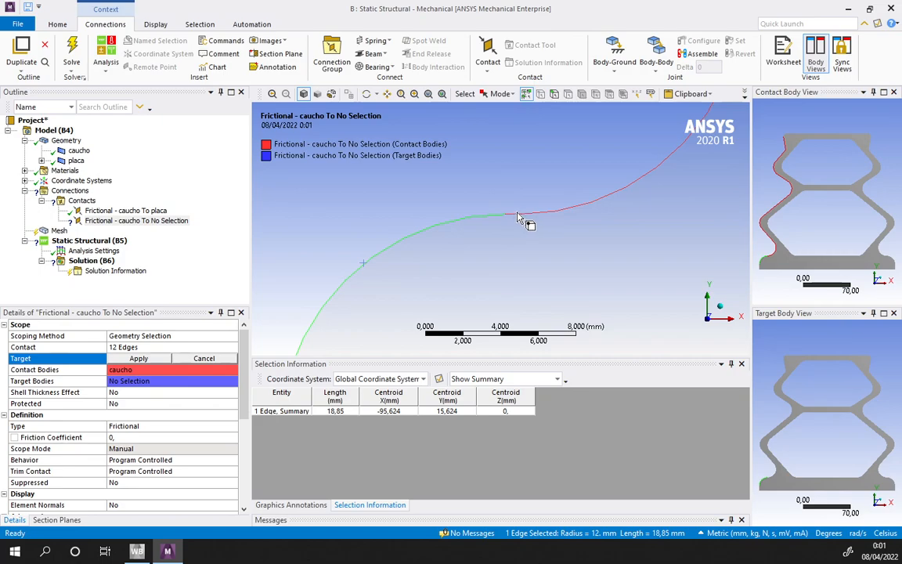
{"action": "scroll", "coordinate": [517, 176], "scroll_direction": "up", "scroll_amount": 1}
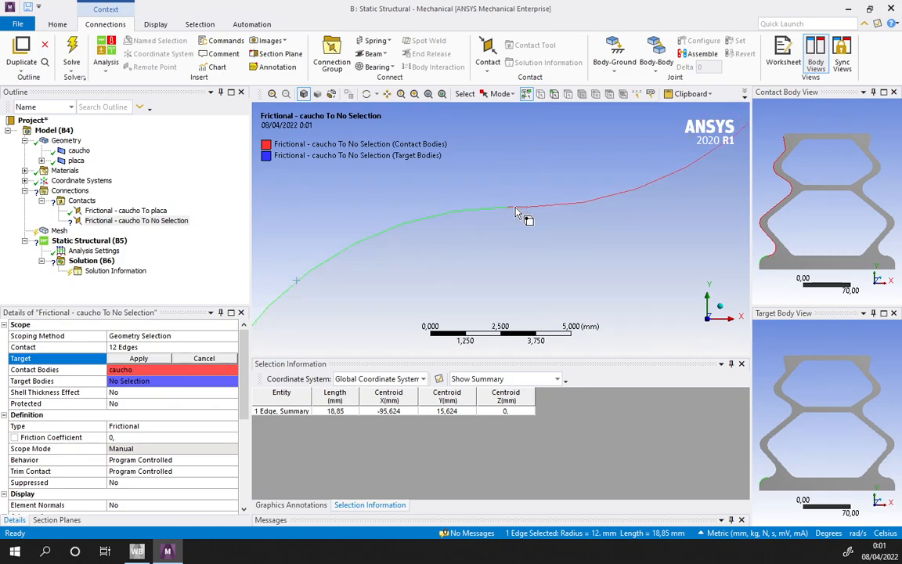
{"action": "left_click", "coordinate": [517, 209], "text": "ctrl"}
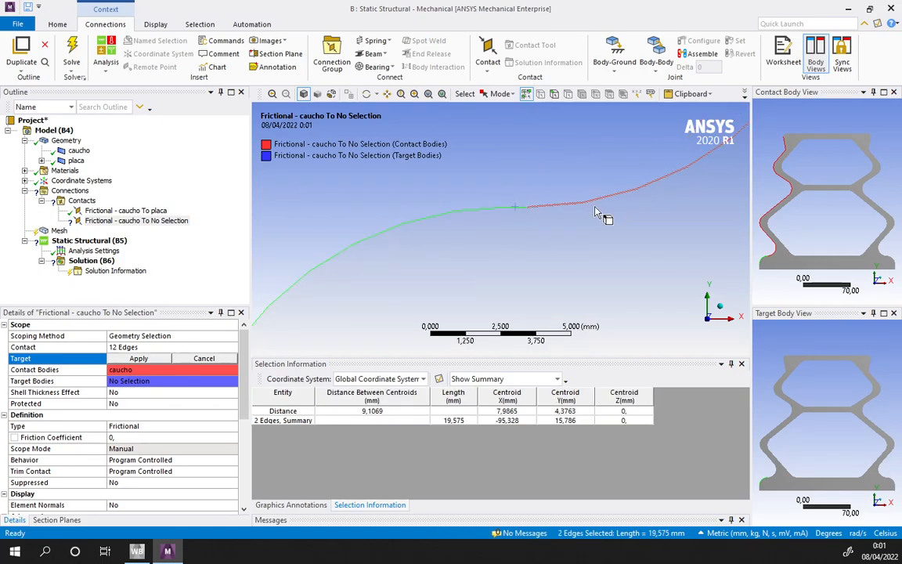
{"action": "left_click", "coordinate": [597, 201], "text": "ctrl"}
Extend the second region's target selection up caucho's left outer edges from the base fillet along the lower chamber to the waist
{"action": "scroll", "coordinate": [540, 297], "scroll_direction": "down", "scroll_amount": 3}
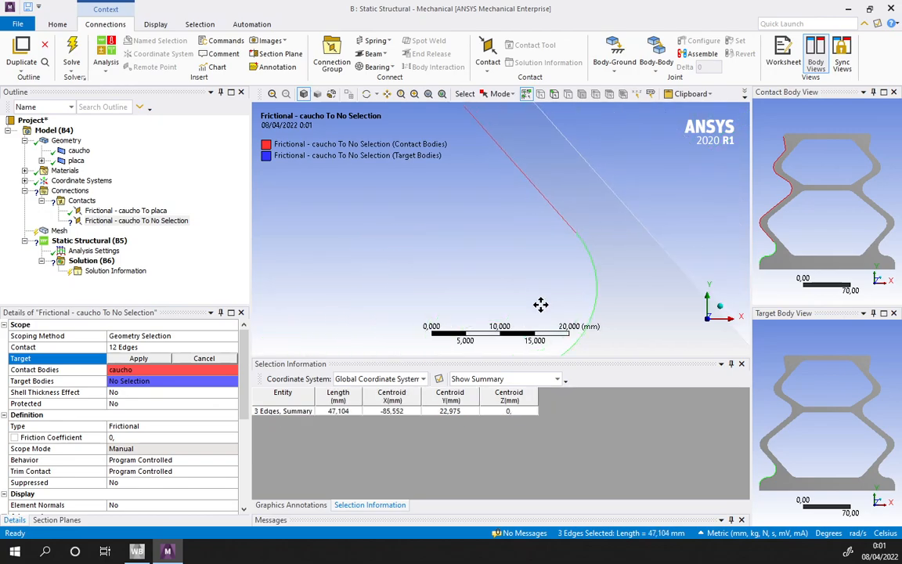
{"action": "left_click", "coordinate": [519, 134], "text": "ctrl"}
{"action": "scroll", "coordinate": [485, 160], "scroll_direction": "down", "scroll_amount": 2}
{"action": "left_click_drag", "start_coordinate": [475, 152], "coordinate": [509, 120], "text": "ctrl"}
{"action": "middle_click_drag", "start_coordinate": [515, 142], "coordinate": [486, 280], "text": "ctrl"}
{"action": "left_click", "coordinate": [562, 183], "text": "ctrl"}
{"action": "middle_click_drag", "start_coordinate": [496, 116], "coordinate": [487, 270], "text": "ctrl"}
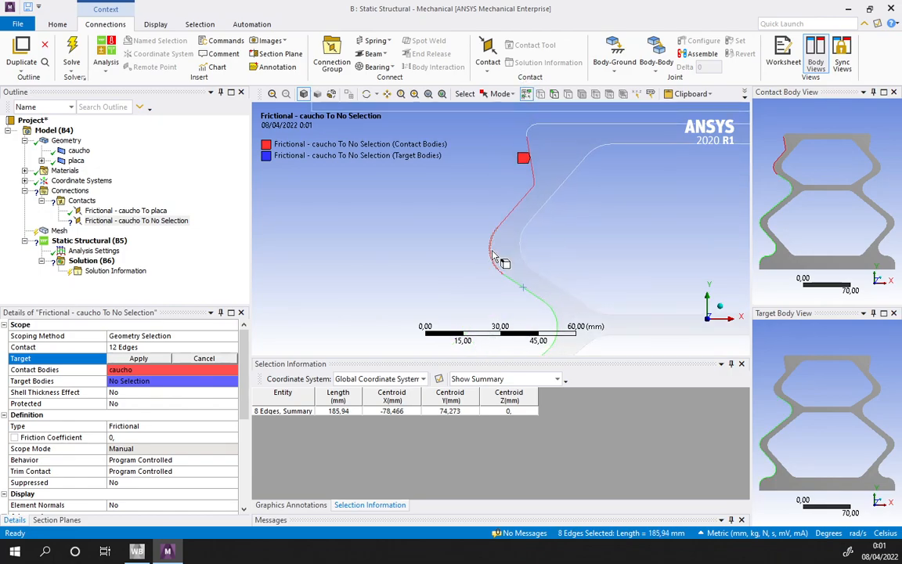
Add the upper chamber's left outer edges to the selection and apply all 12 edges as the second region's target side
{"action": "left_click_drag", "start_coordinate": [488, 251], "coordinate": [515, 203], "text": "ctrl"}
{"action": "scroll", "coordinate": [541, 177], "scroll_direction": "up", "scroll_amount": 4}
{"action": "middle_click_drag", "start_coordinate": [563, 173], "coordinate": [535, 265], "text": "ctrl"}
{"action": "scroll", "coordinate": [541, 258], "scroll_direction": "up", "scroll_amount": 3}
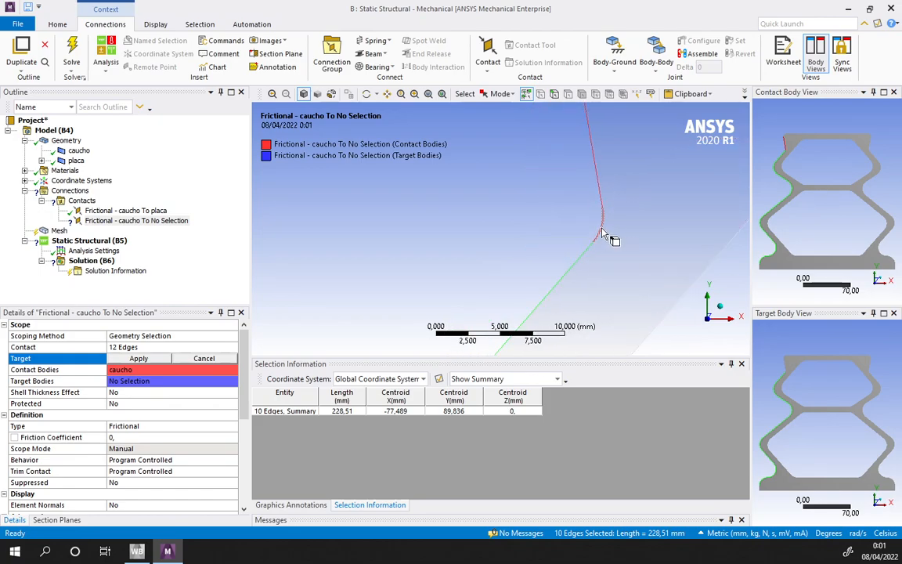
{"action": "left_click_drag", "start_coordinate": [600, 213], "coordinate": [597, 169], "text": "ctrl"}
{"action": "scroll", "coordinate": [564, 198], "scroll_direction": "down", "scroll_amount": 6}
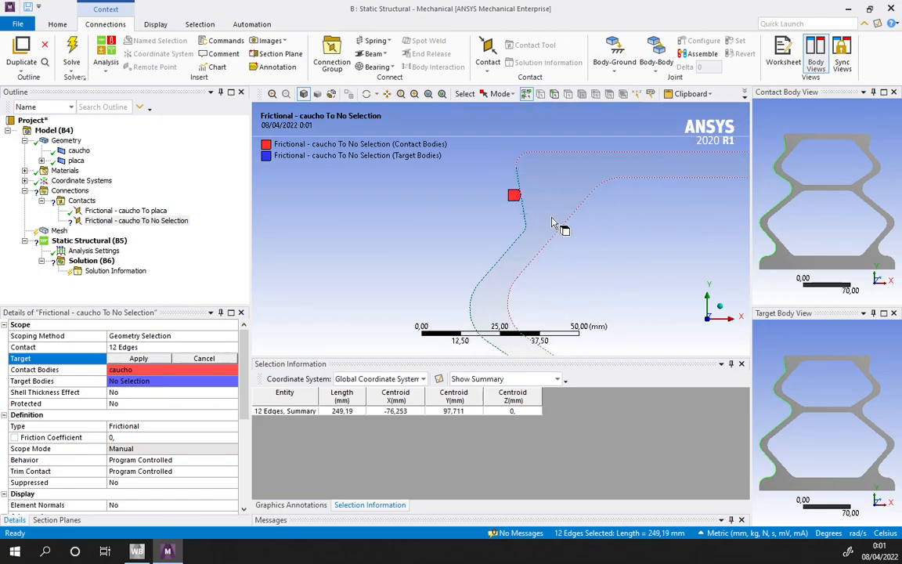
{"action": "left_click", "coordinate": [149, 362]}
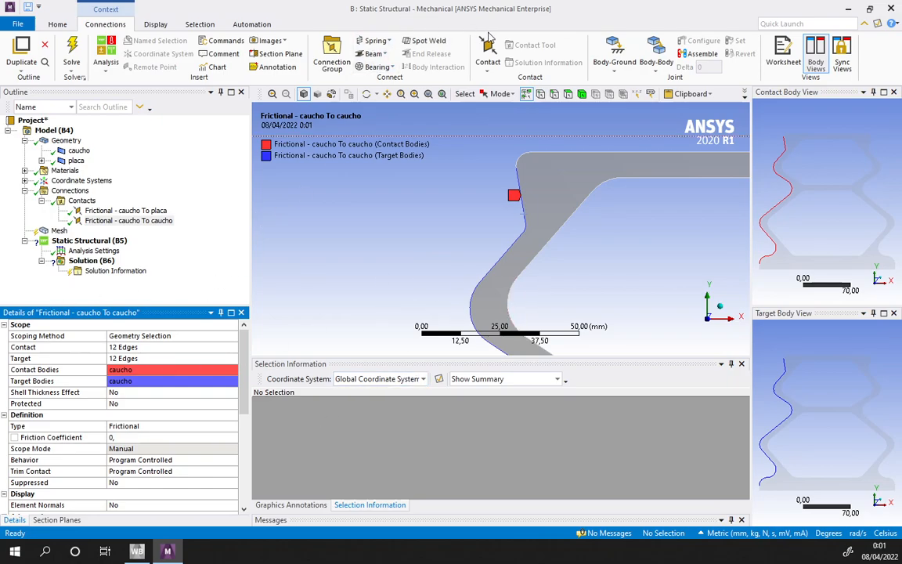
Insert a third frictional contact region in the Contacts group
{"action": "left_click", "coordinate": [487, 59]}
{"action": "left_click", "coordinate": [509, 119]}
{"action": "scroll", "coordinate": [574, 250], "scroll_direction": "down", "scroll_amount": 3}
{"action": "middle_click_drag", "start_coordinate": [697, 248], "coordinate": [499, 246], "text": "ctrl"}
{"action": "scroll", "coordinate": [499, 246], "scroll_direction": "up", "scroll_amount": 4}
{"action": "middle_click_drag", "start_coordinate": [580, 199], "coordinate": [477, 233], "text": "ctrl"}
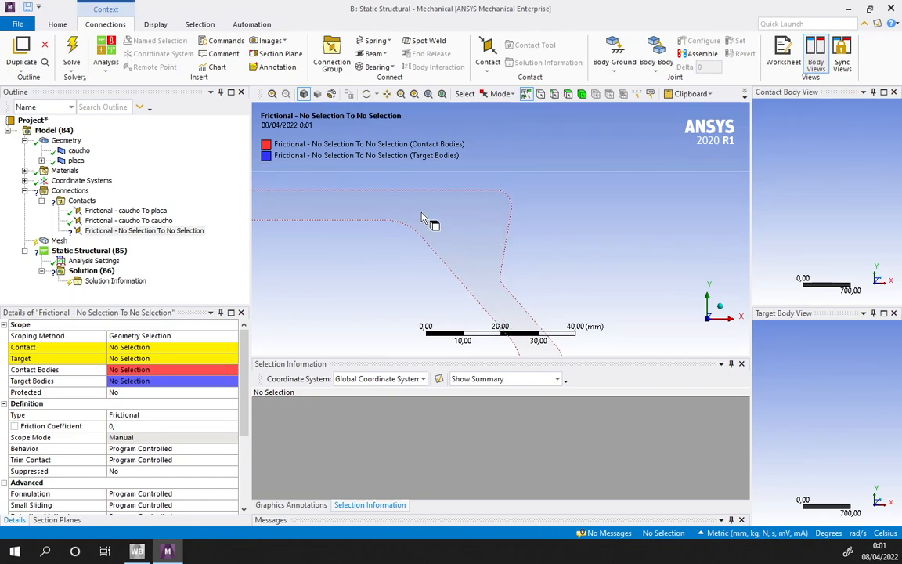
For the third region's contact side, select caucho's right outer edges from the upper chamber through the waist to the lower chamber's upper slanted edge
{"action": "left_click", "coordinate": [139, 347]}
{"action": "left_click", "coordinate": [508, 249]}
{"action": "scroll", "coordinate": [505, 306], "scroll_direction": "up", "scroll_amount": 5}
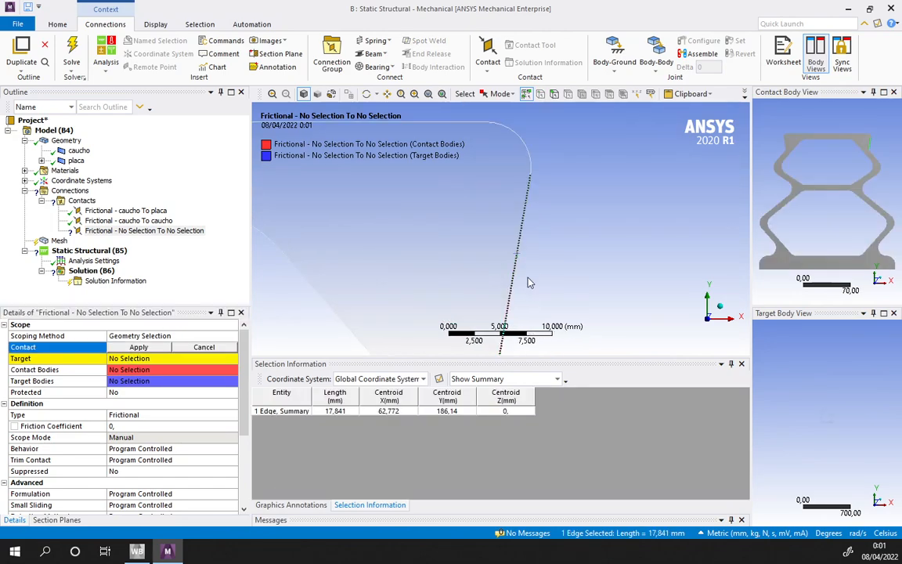
{"action": "left_click", "coordinate": [497, 244]}
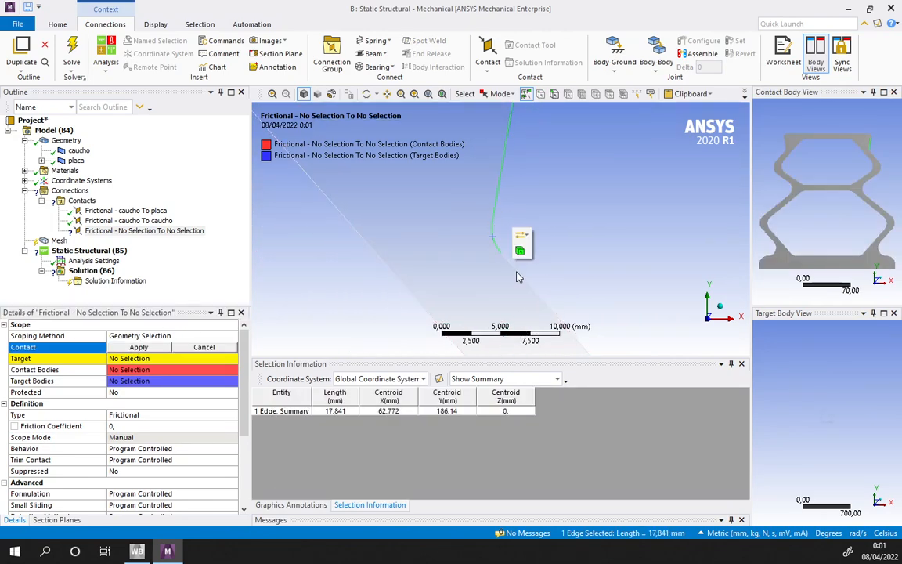
{"action": "scroll", "coordinate": [523, 272], "scroll_direction": "down", "scroll_amount": 5}
{"action": "middle_click_drag", "start_coordinate": [537, 274], "coordinate": [509, 182], "text": "ctrl"}
{"action": "left_click", "coordinate": [522, 215], "text": "ctrl"}
{"action": "left_click", "coordinate": [475, 264], "text": "ctrl"}
{"action": "middle_click_drag", "start_coordinate": [499, 266], "coordinate": [509, 148], "text": "ctrl"}
{"action": "left_click", "coordinate": [455, 188], "text": "ctrl"}
{"action": "left_click", "coordinate": [495, 241], "text": "ctrl"}
{"action": "middle_click_drag", "start_coordinate": [558, 254], "coordinate": [511, 152], "text": "ctrl"}
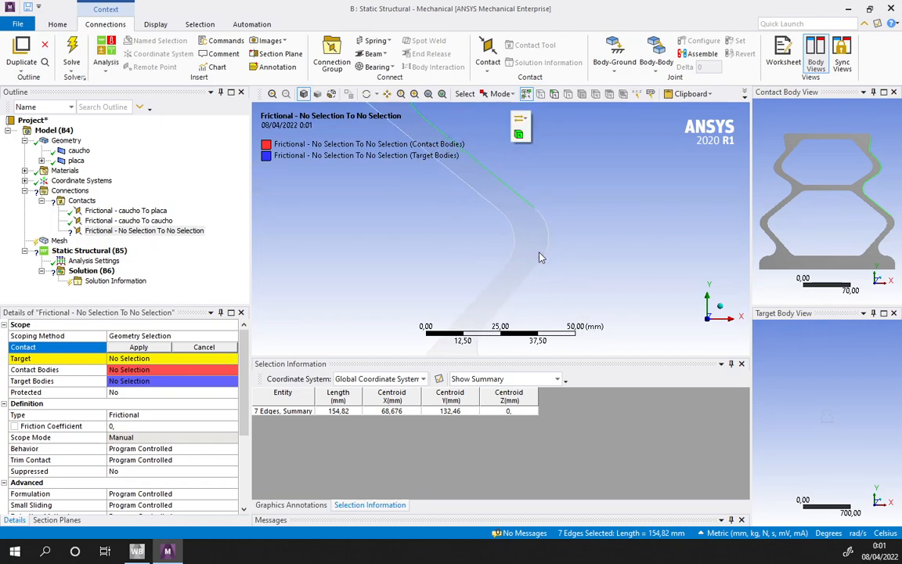
Extend the selection down the lower chamber's right outer edges to the rounded base corner and apply all 12 edges as the contact side
{"action": "left_click", "coordinate": [544, 244], "text": "ctrl"}
{"action": "middle_click_drag", "start_coordinate": [558, 233], "coordinate": [547, 147], "text": "ctrl"}
{"action": "left_click", "coordinate": [490, 214], "text": "ctrl"}
{"action": "left_click", "coordinate": [465, 261], "text": "ctrl"}
{"action": "scroll", "coordinate": [505, 284], "scroll_direction": "up", "scroll_amount": 5}
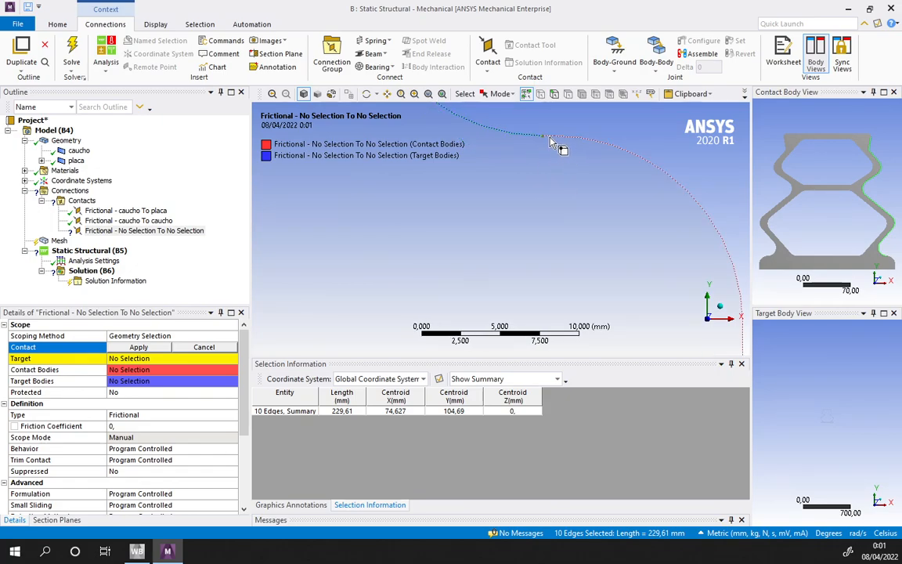
{"action": "left_click", "coordinate": [550, 142], "text": "ctrl"}
{"action": "scroll", "coordinate": [560, 142], "scroll_direction": "up", "scroll_amount": 3}
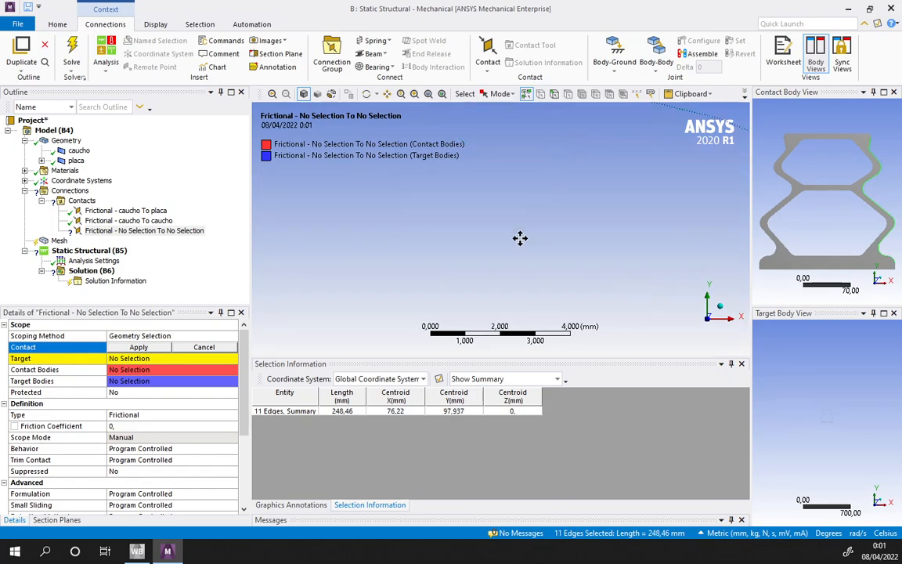
{"action": "left_click", "coordinate": [139, 347]}
For the third region's target side, select the right rounded base corner, the short edge beside it and the adjoining fillet
{"action": "left_click", "coordinate": [132, 358]}
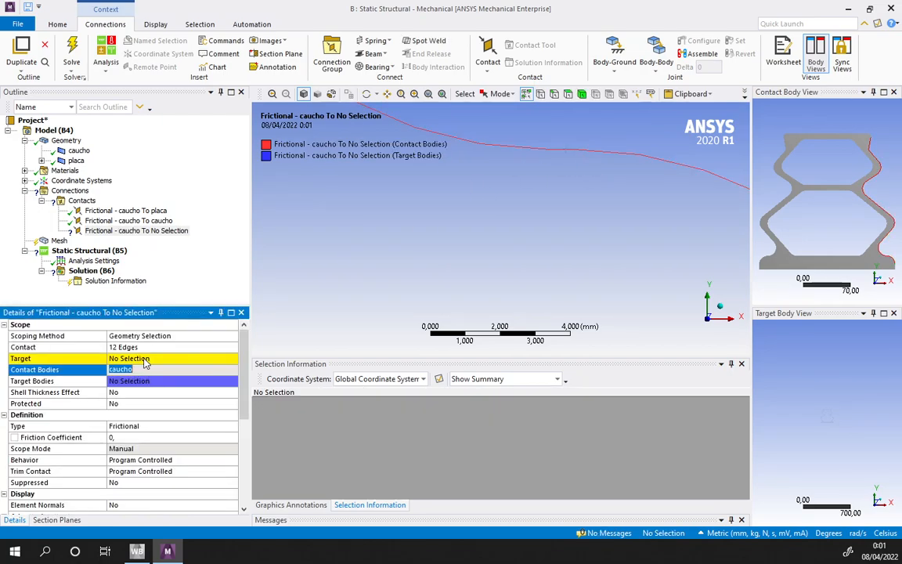
{"action": "left_click", "coordinate": [617, 157]}
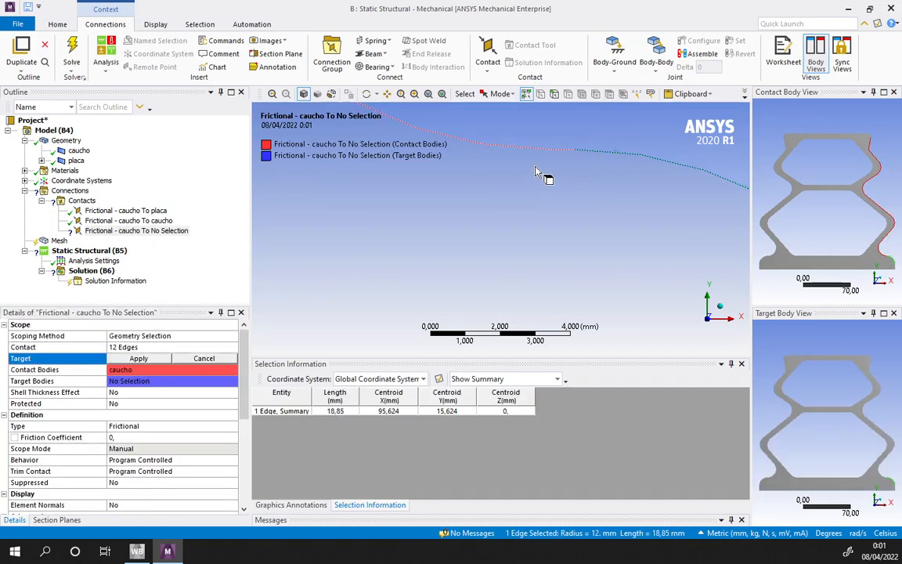
{"action": "left_click", "coordinate": [500, 150], "text": "ctrl"}
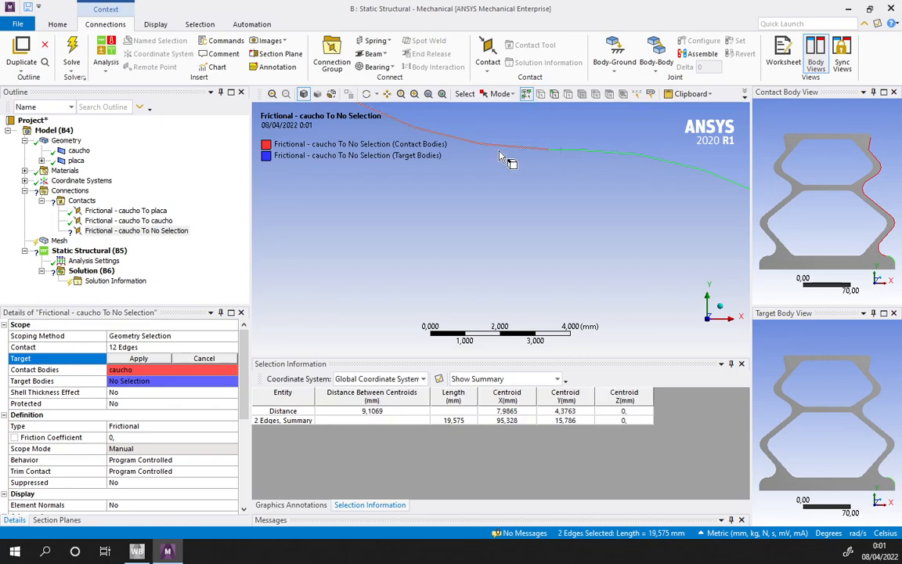
{"action": "scroll", "coordinate": [482, 215], "scroll_direction": "down", "scroll_amount": 10}
{"action": "left_click", "coordinate": [482, 217], "text": "ctrl"}
{"action": "scroll", "coordinate": [482, 225], "scroll_direction": "down", "scroll_amount": 3}
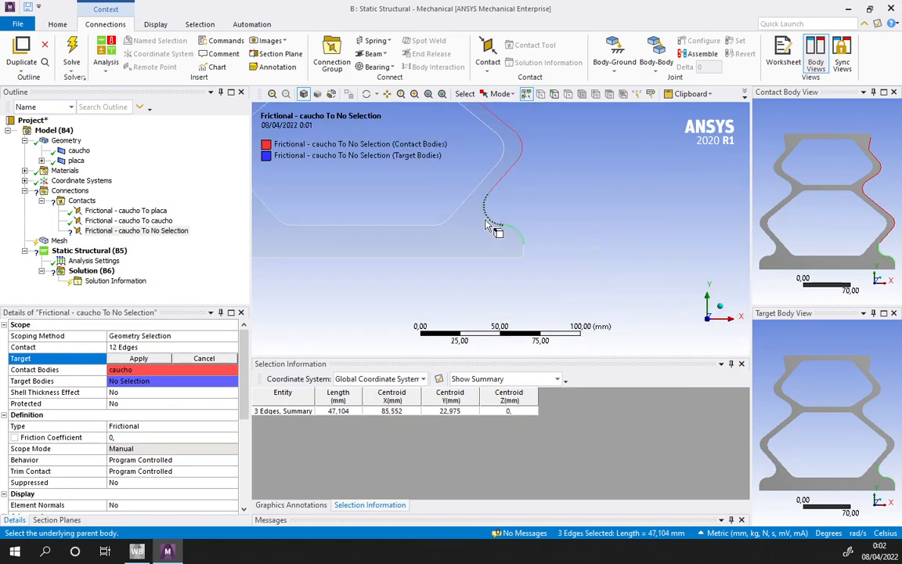
Extend the target selection up caucho's right outer edges along the lower chamber and waist to the upper chamber's outer arc
{"action": "left_click_drag", "start_coordinate": [501, 183], "coordinate": [528, 135], "text": "ctrl"}
{"action": "middle_click_drag", "start_coordinate": [546, 150], "coordinate": [553, 279], "text": "ctrl"}
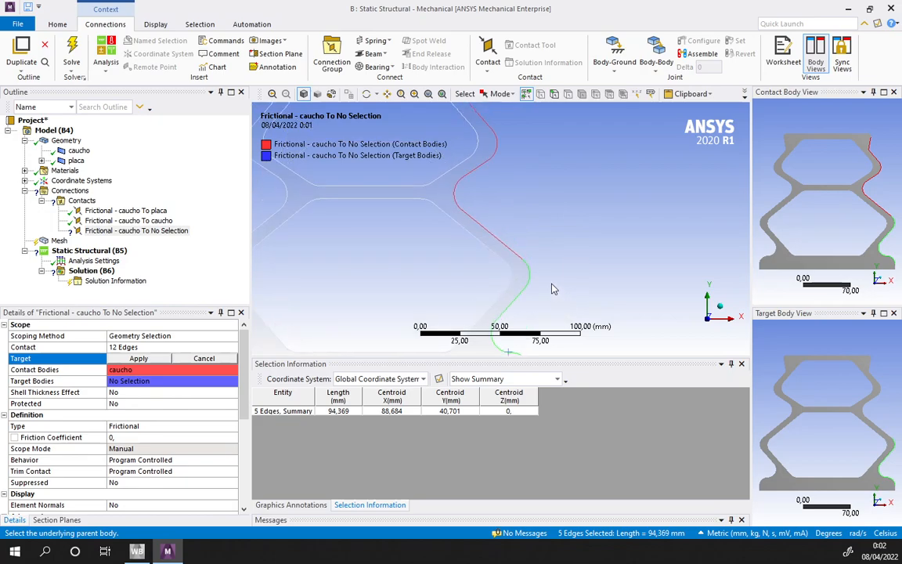
{"action": "left_click_drag", "start_coordinate": [500, 251], "coordinate": [446, 202], "text": "ctrl"}
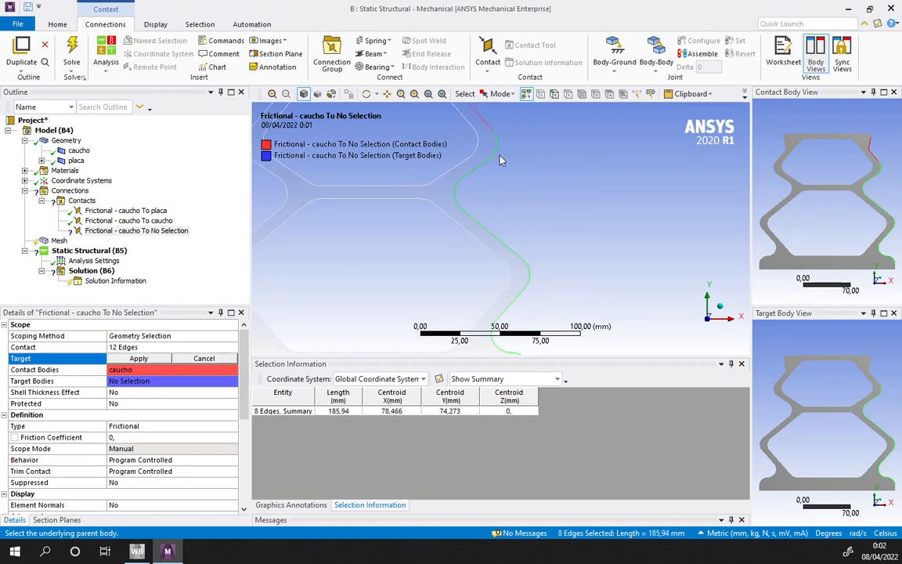
{"action": "middle_click_drag", "start_coordinate": [511, 147], "coordinate": [565, 270], "text": "ctrl"}
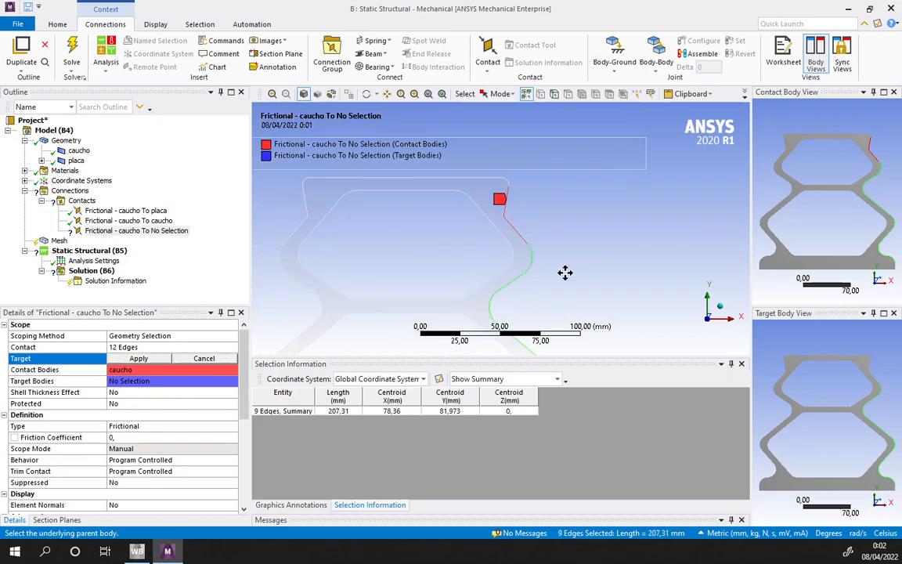
Add the remaining right outer edges above the upper chamber's arc and apply all 12 edges as the third region's target side
{"action": "left_click", "coordinate": [505, 218], "text": "ctrl"}
{"action": "scroll", "coordinate": [517, 211], "scroll_direction": "up", "scroll_amount": 7}
{"action": "middle_click_drag", "start_coordinate": [524, 221], "coordinate": [523, 309], "text": "ctrl"}
{"action": "left_click", "coordinate": [520, 255], "text": "ctrl"}
{"action": "left_click", "coordinate": [523, 215], "text": "ctrl"}
{"action": "left_click", "coordinate": [138, 358]}
Insert a fourth frictional contact region in the Contacts group
{"action": "scroll", "coordinate": [442, 198], "scroll_direction": "down", "scroll_amount": 5}
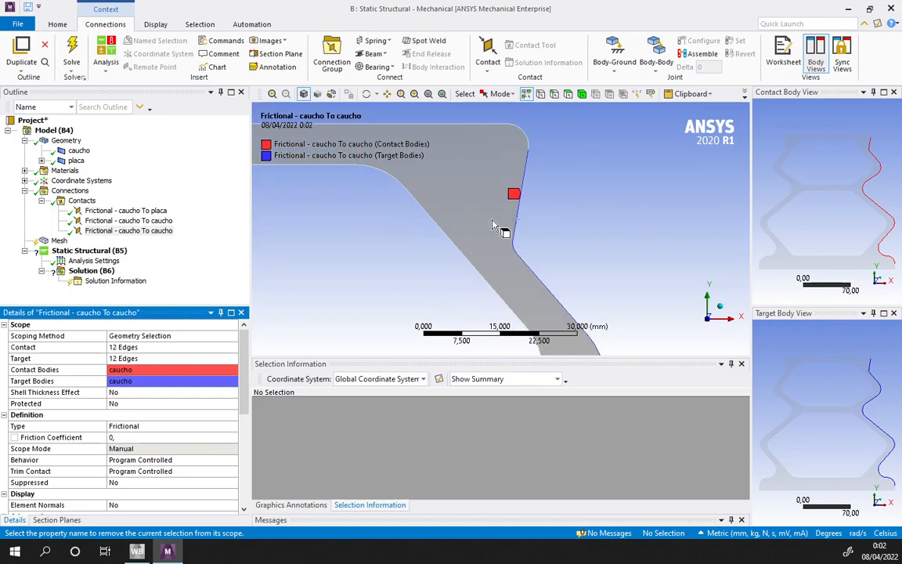
{"action": "scroll", "coordinate": [492, 227], "scroll_direction": "down", "scroll_amount": 3}
{"action": "mouse_move", "coordinate": [492, 229]}
{"action": "middle_mouse_down", "text": "ctrl"}
{"action": "mouse_move", "coordinate": [546, 201]}
{"action": "mouse_move", "coordinate": [548, 187]}
{"action": "mouse_move", "coordinate": [509, 227]}
{"action": "middle_mouse_up", "text": "ctrl"}
{"action": "scroll", "coordinate": [537, 213], "scroll_direction": "up", "scroll_amount": 3}
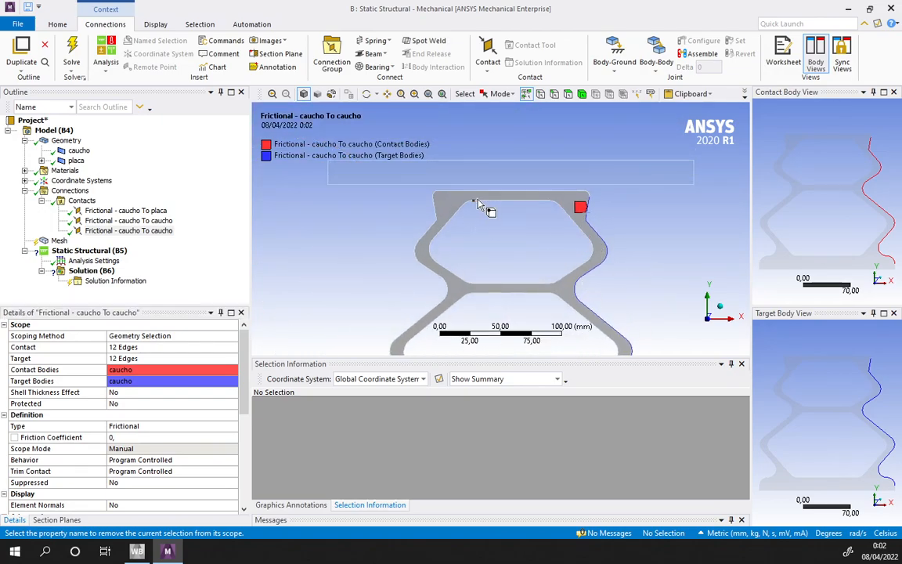
{"action": "left_click", "coordinate": [488, 57]}
{"action": "left_click", "coordinate": [509, 122]}
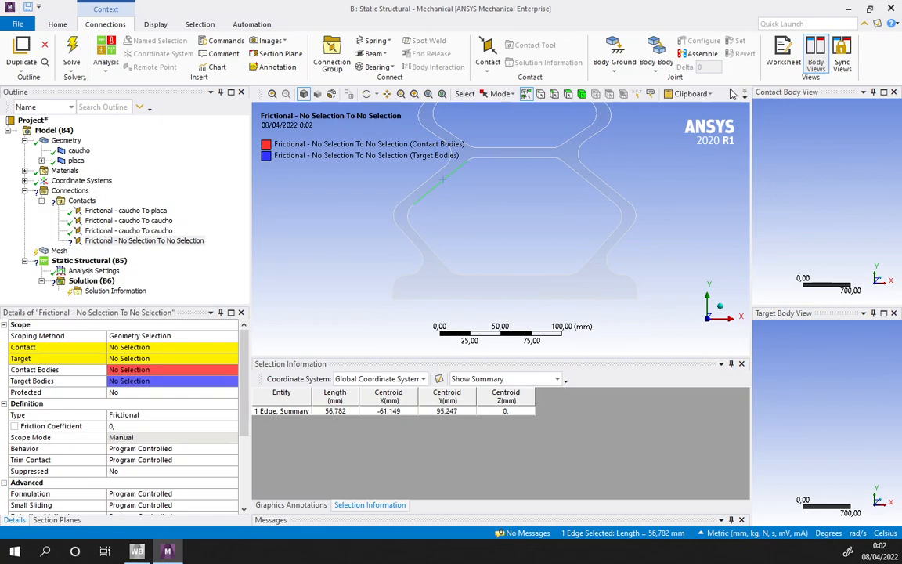
Extend the selected lower-chamber inner edge to its limits and apply the 12-edge loop as the fourth region's contact side
{"action": "right_click", "coordinate": [654, 105]}
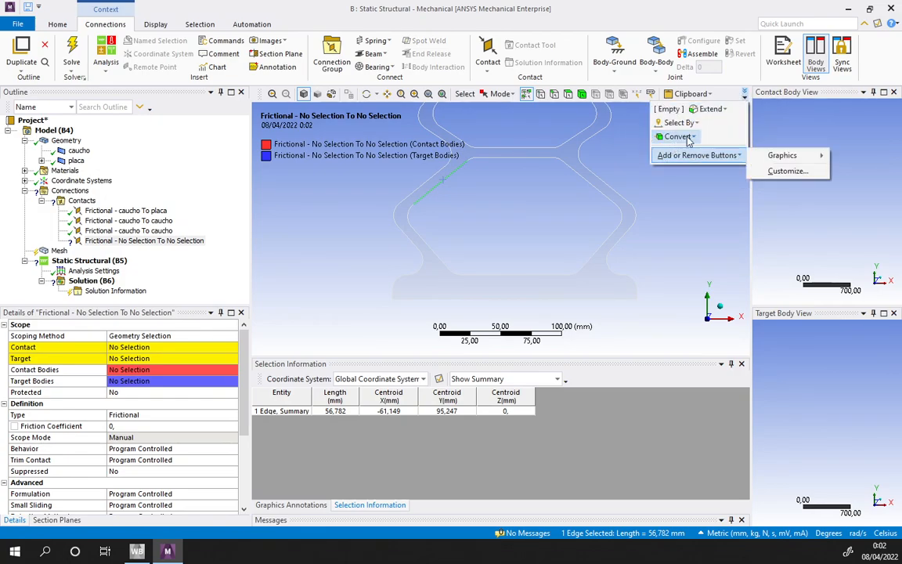
{"action": "mouse_move", "coordinate": [711, 109]}
{"action": "left_click", "coordinate": [756, 123]}
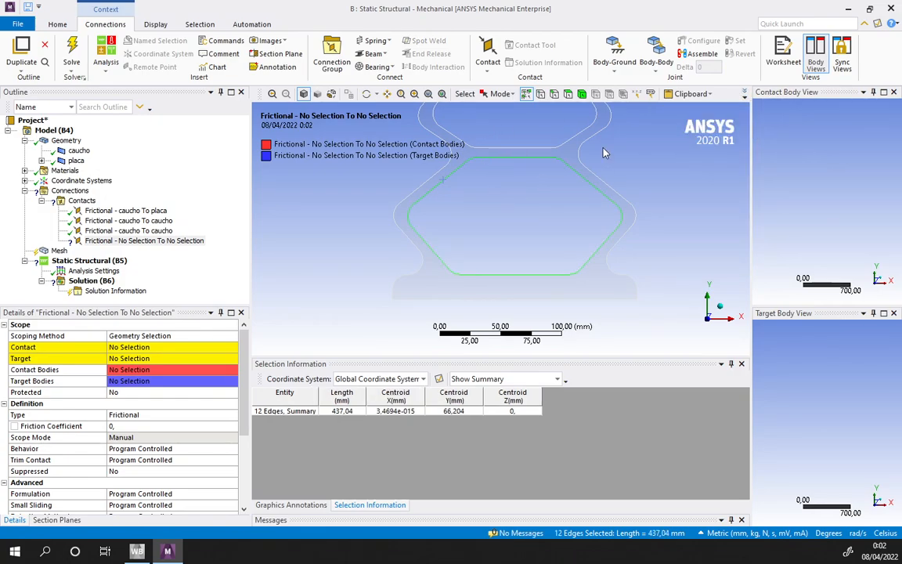
{"action": "left_click", "coordinate": [127, 347]}
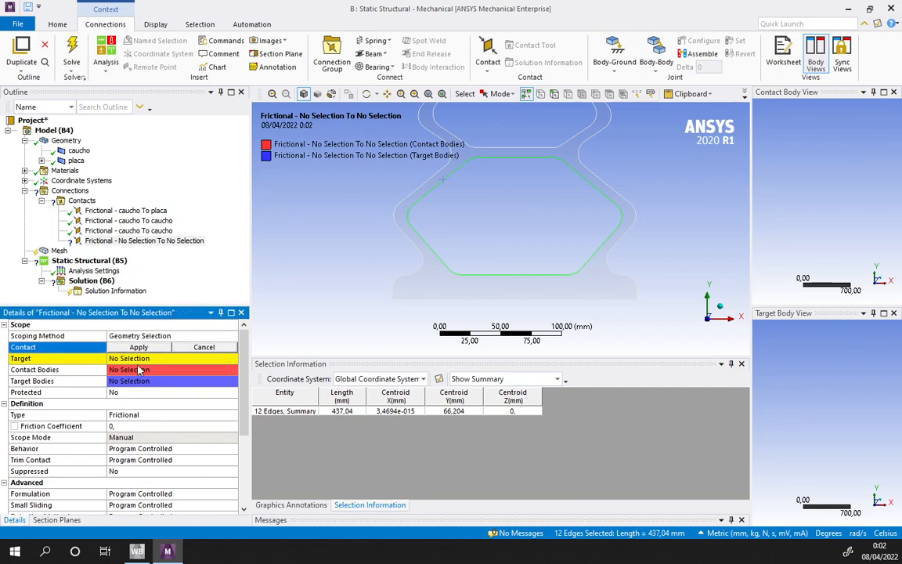
{"action": "left_click", "coordinate": [139, 347]}
Set the fourth region's target side to the same 12-edge inner loop of the lower chamber, extending one edge to its limits
{"action": "left_click", "coordinate": [141, 358]}
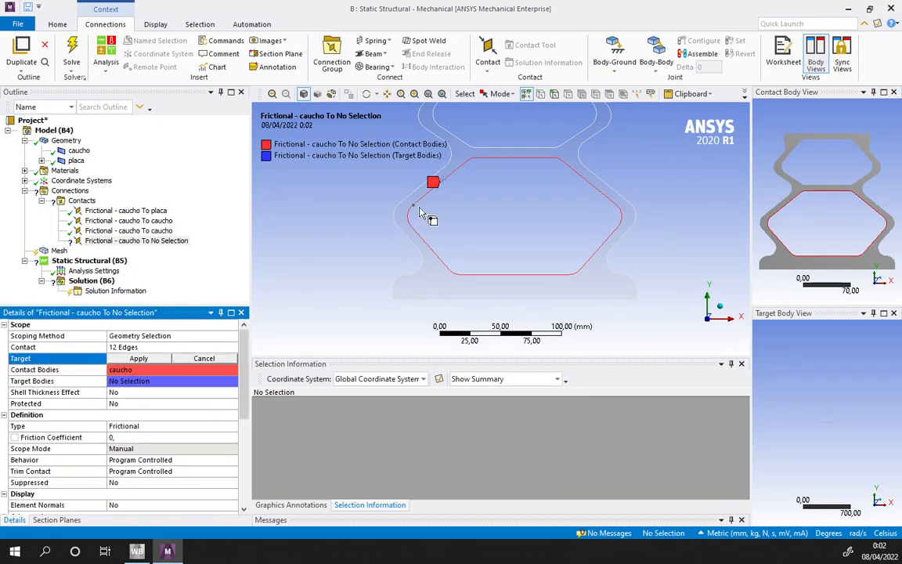
{"action": "left_click", "coordinate": [449, 163]}
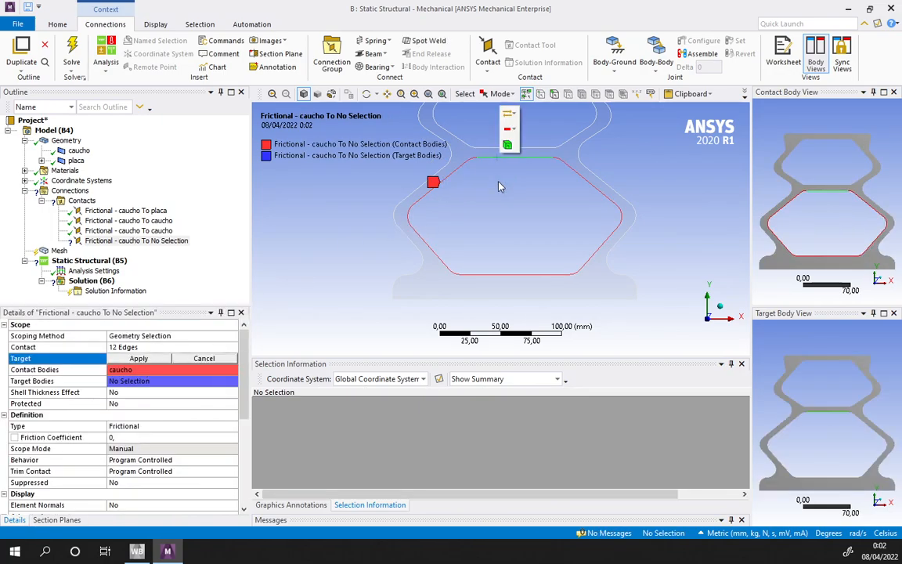
{"action": "left_click", "coordinate": [745, 93]}
{"action": "left_click", "coordinate": [711, 109]}
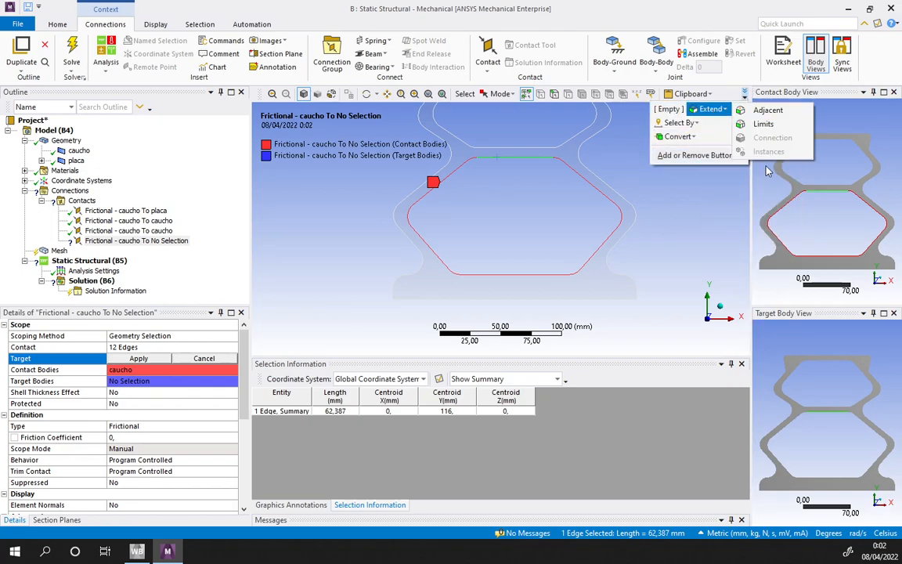
{"action": "left_click", "coordinate": [764, 124]}
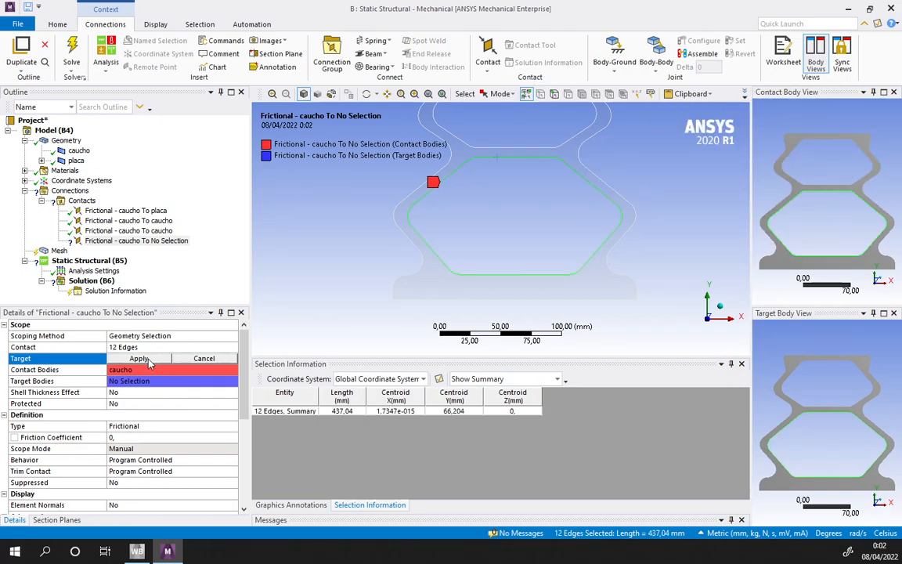
{"action": "left_click", "coordinate": [138, 358]}
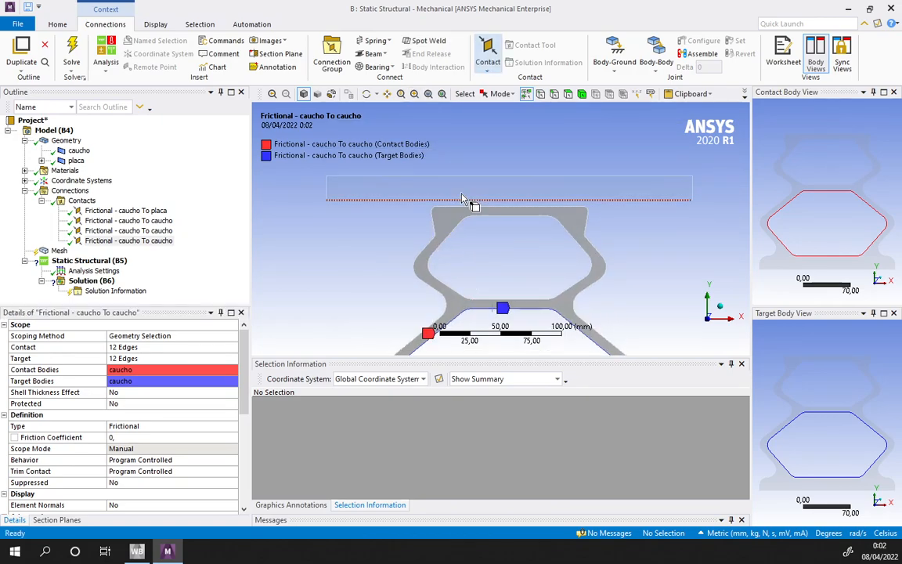
Insert a fifth frictional contact region and apply the upper chamber's 12-edge inner loop, extended to limits from one edge, as its contact side
{"action": "left_click", "coordinate": [487, 56]}
{"action": "left_click", "coordinate": [510, 121]}
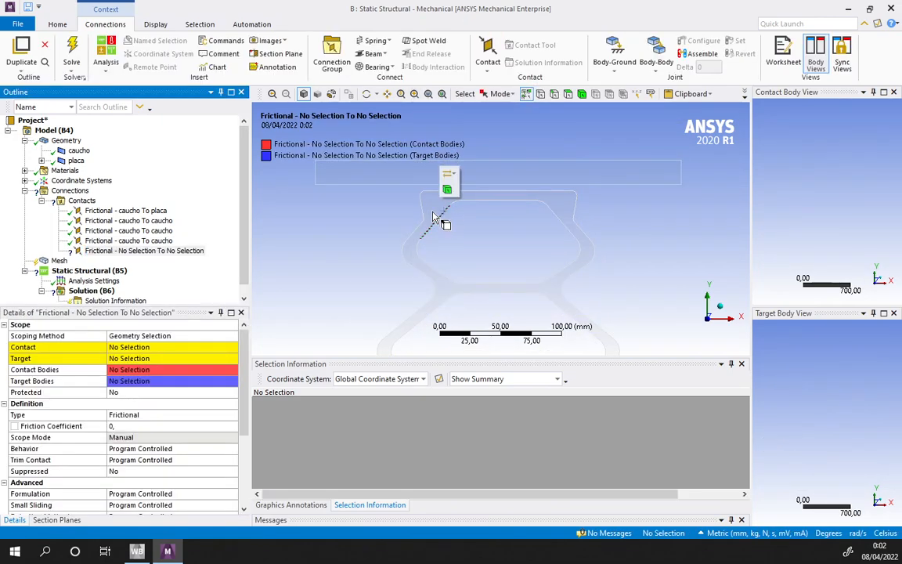
{"action": "left_click", "coordinate": [434, 223]}
{"action": "left_click", "coordinate": [152, 350]}
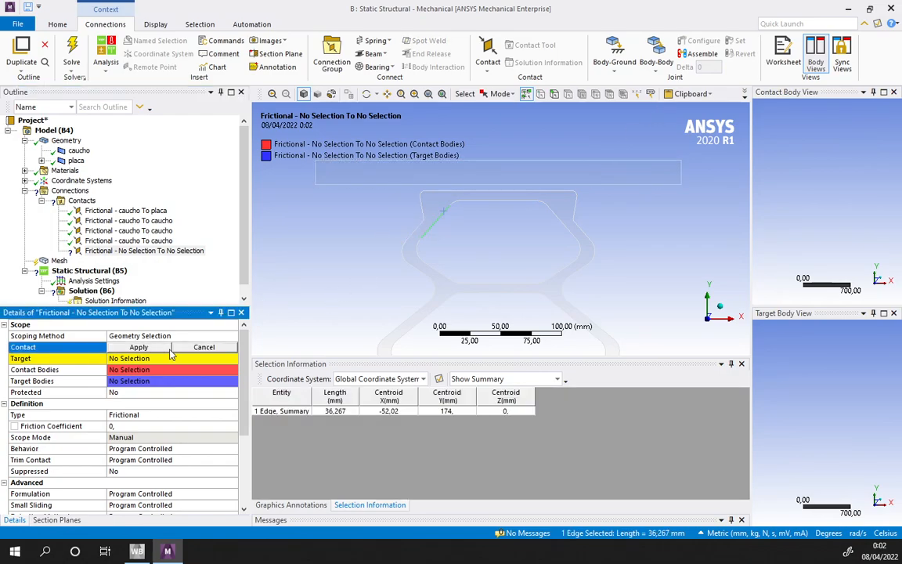
{"action": "left_click", "coordinate": [745, 93]}
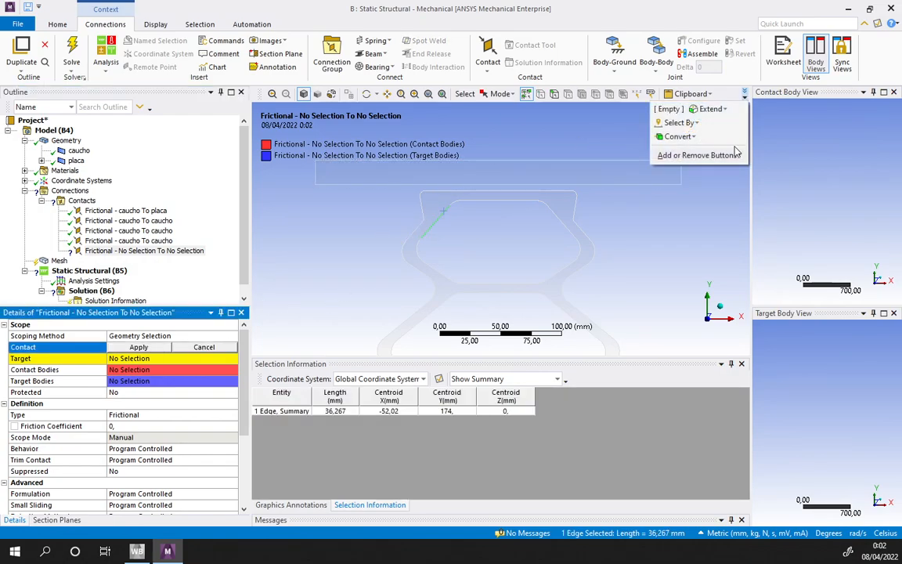
{"action": "left_click", "coordinate": [711, 109]}
{"action": "left_click", "coordinate": [763, 123]}
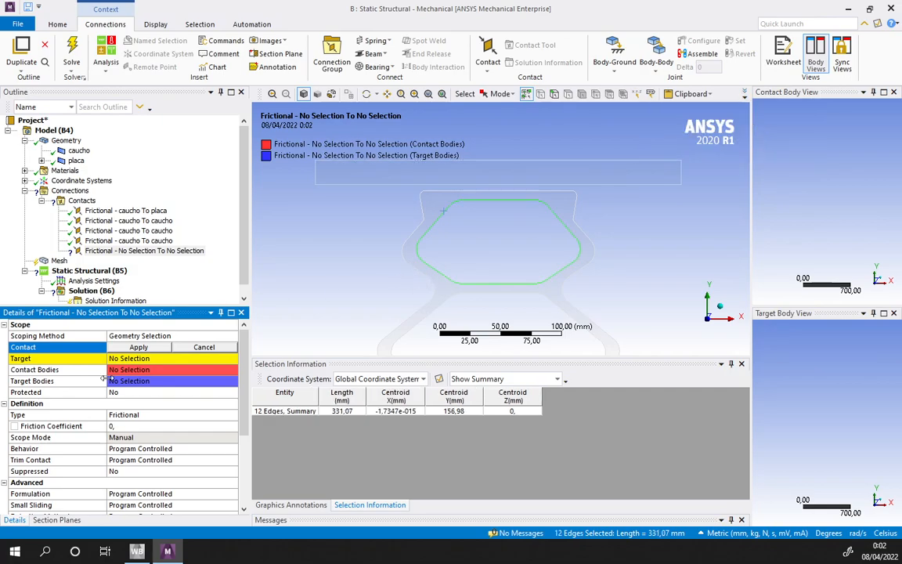
{"action": "left_click", "coordinate": [161, 348]}
Set the fifth contact region's target side to the same 12-edge inner loop of the upper chamber, extending one edge to its limits
{"action": "left_click", "coordinate": [137, 358]}
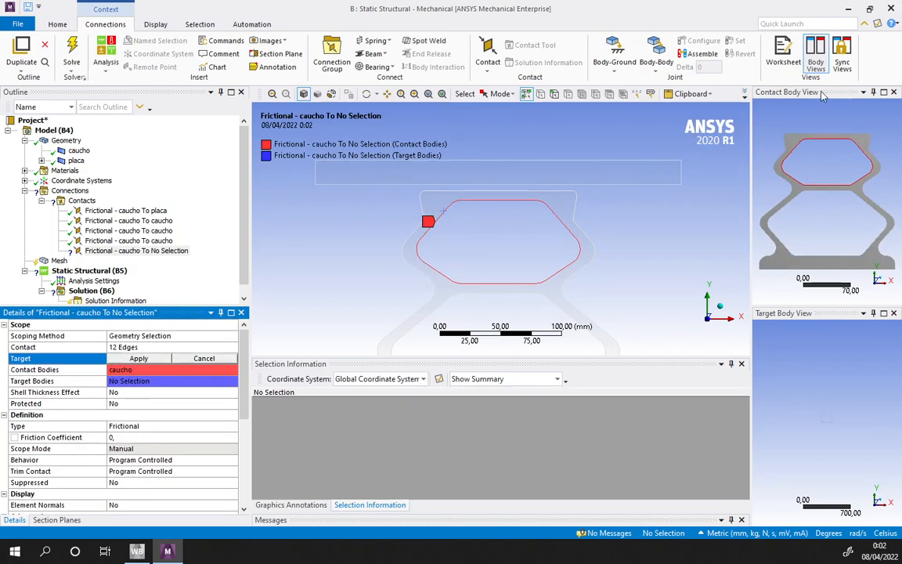
{"action": "left_click", "coordinate": [557, 216]}
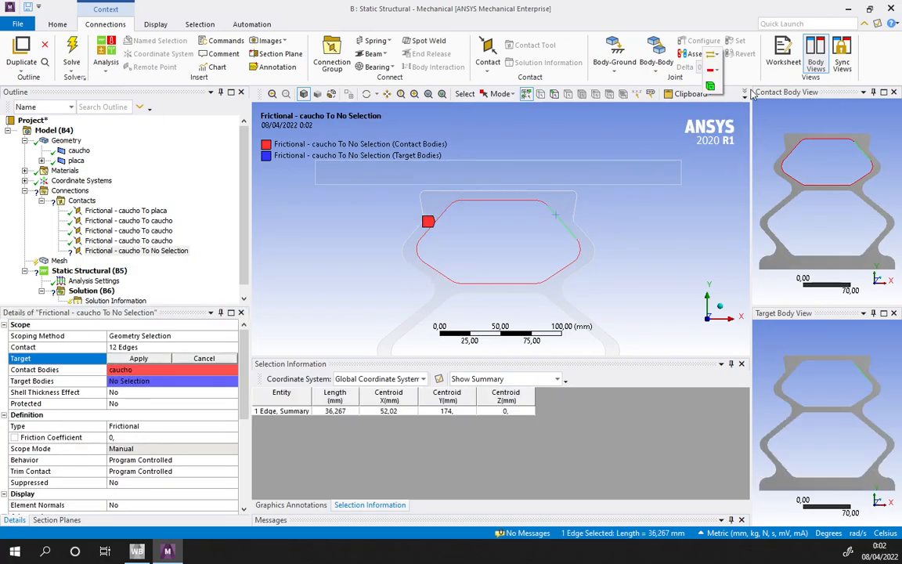
{"action": "left_click", "coordinate": [744, 93]}
{"action": "mouse_move", "coordinate": [714, 107]}
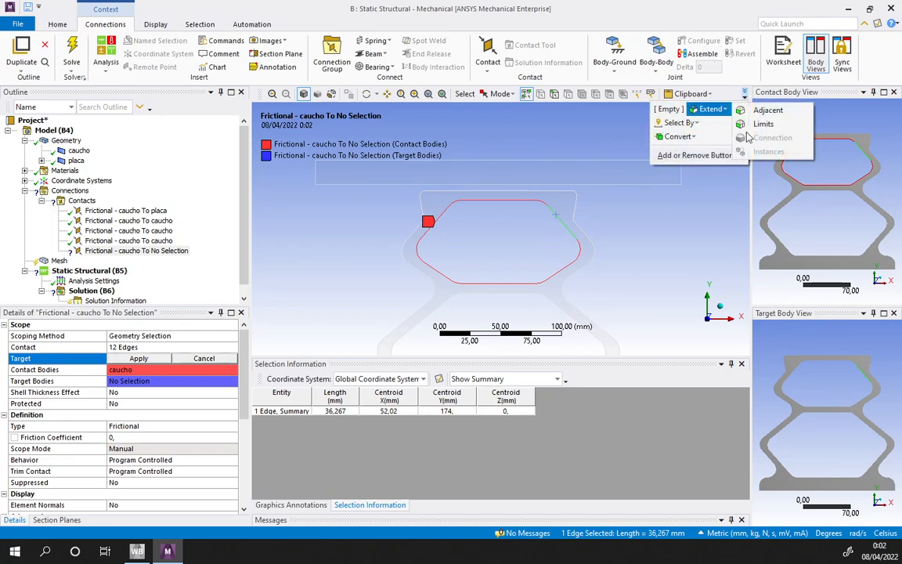
{"action": "left_click", "coordinate": [766, 126]}
{"action": "left_click", "coordinate": [139, 358]}
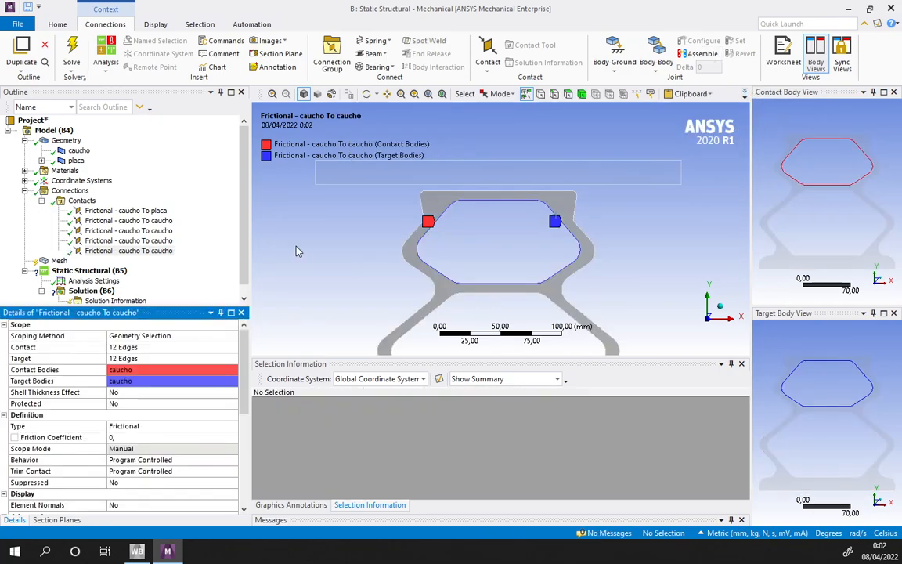
Select all five frictional contact regions together and set their friction coefficient to 0,3
{"action": "scroll", "coordinate": [473, 208], "scroll_direction": "down", "scroll_amount": 3}
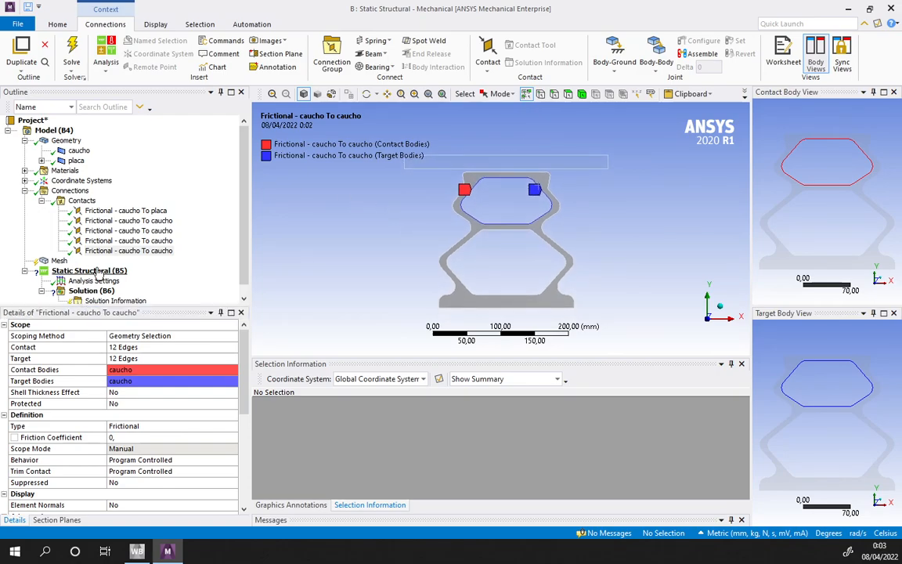
{"action": "left_click", "coordinate": [125, 211]}
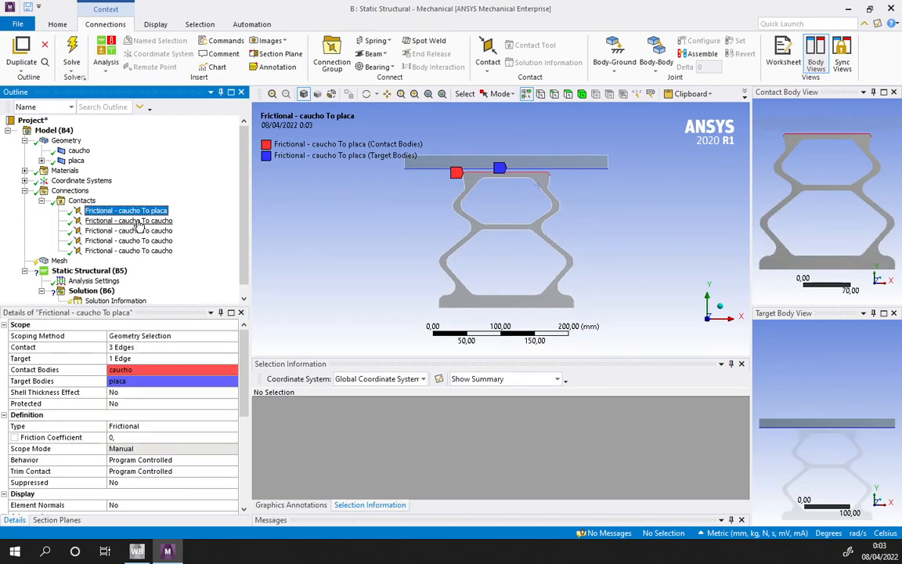
{"action": "left_click", "coordinate": [128, 231], "text": "shift"}
{"action": "left_click", "coordinate": [128, 250], "text": "shift"}
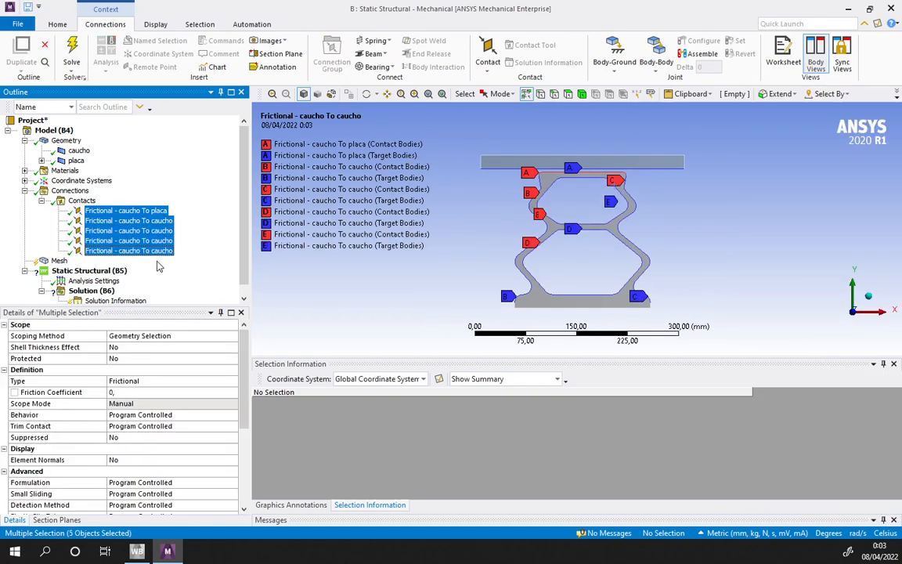
{"action": "left_click", "coordinate": [154, 393]}
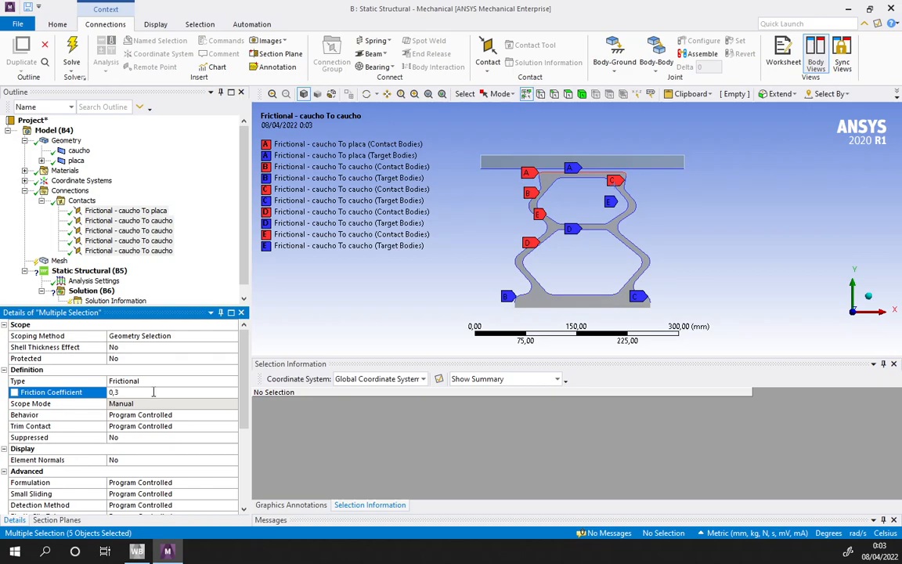
Set the formulation of the five selected contact regions to Augmented Lagrange
{"action": "scroll", "coordinate": [123, 391], "scroll_direction": "down", "scroll_amount": 1}
{"action": "scroll", "coordinate": [120, 349], "scroll_direction": "up", "scroll_amount": 1}
{"action": "scroll", "coordinate": [161, 380], "scroll_direction": "down", "scroll_amount": 3}
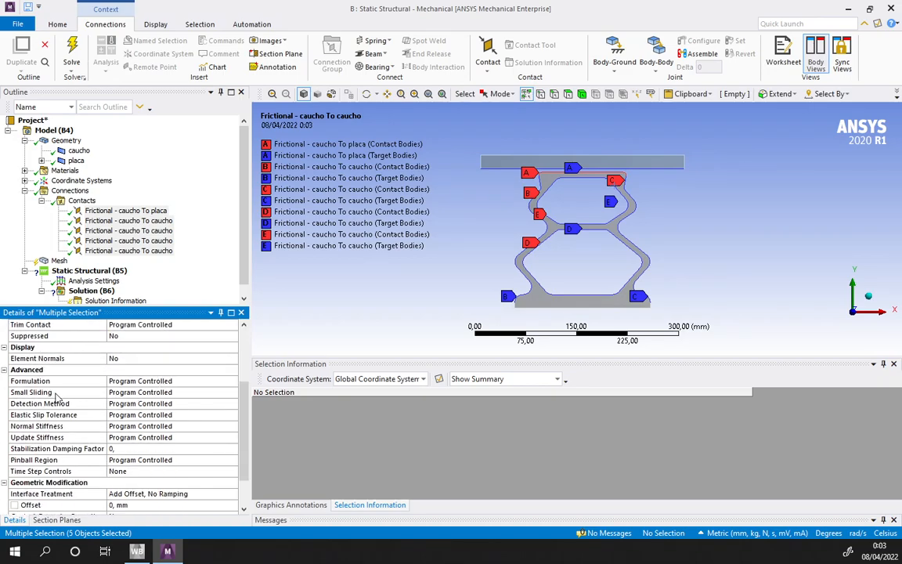
{"action": "left_click", "coordinate": [152, 381]}
{"action": "left_click", "coordinate": [144, 403]}
Define the five contacts' normal stiffness by Factor, with a normal stiffness factor of 0,001
{"action": "scroll", "coordinate": [112, 445], "scroll_direction": "down", "scroll_amount": 3}
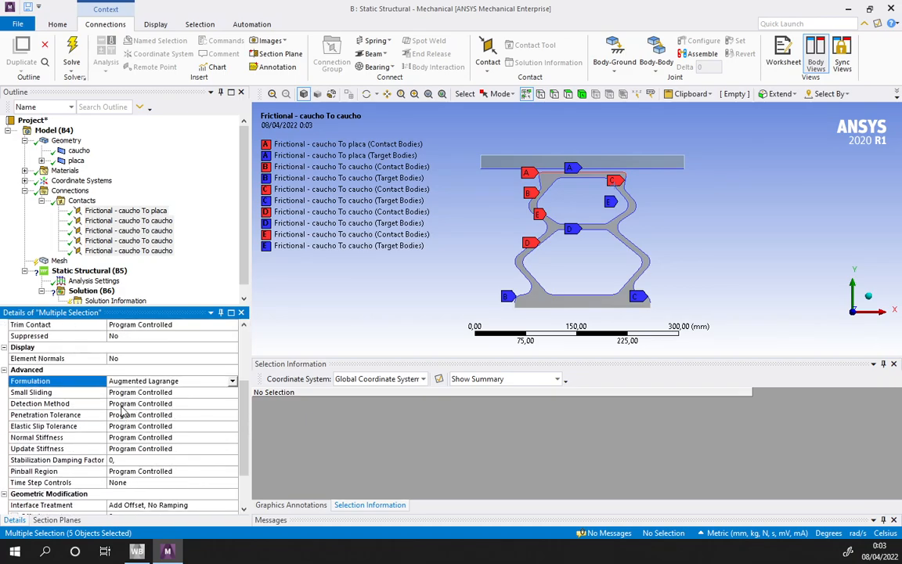
{"action": "left_click", "coordinate": [141, 437]}
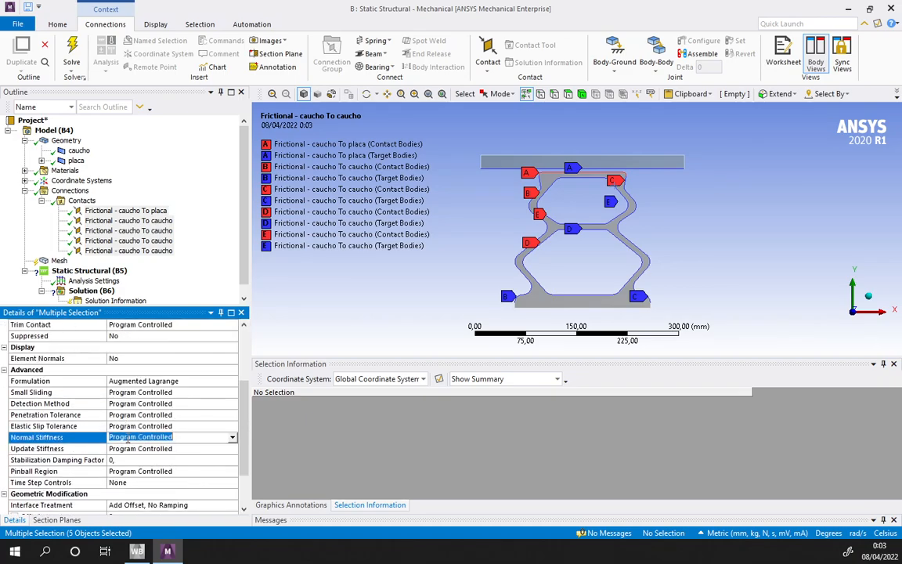
{"action": "left_click", "coordinate": [138, 421]}
{"action": "left_click", "coordinate": [162, 448]}
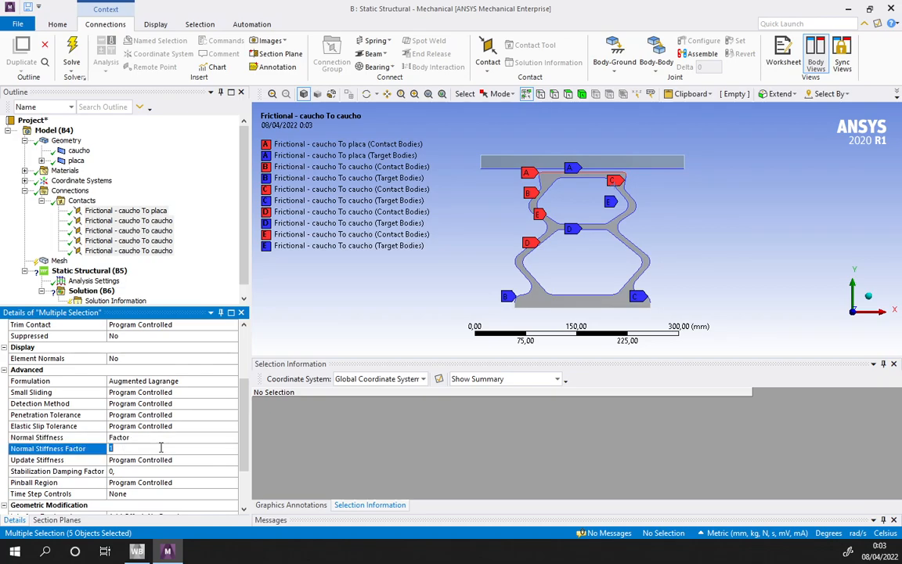
{"action": "type", "text": "0,001"}
{"action": "key", "text": "Return"}
Define the five contacts' pinball region by a 2 mm radius and set their interface treatment to Adjust to Touch
{"action": "scroll", "coordinate": [157, 439], "scroll_direction": "down", "scroll_amount": 2}
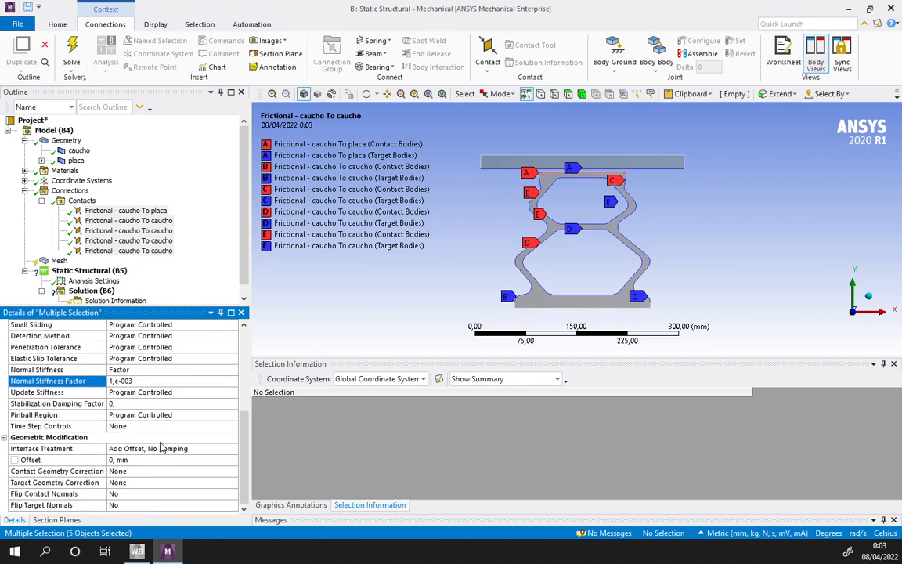
{"action": "left_click", "coordinate": [154, 403]}
{"action": "double_click", "coordinate": [152, 416]}
{"action": "scroll", "coordinate": [141, 445], "scroll_direction": "down", "scroll_amount": 3}
{"action": "left_click", "coordinate": [132, 416]}
{"action": "type", "text": "2"}
{"action": "key", "text": "Return"}
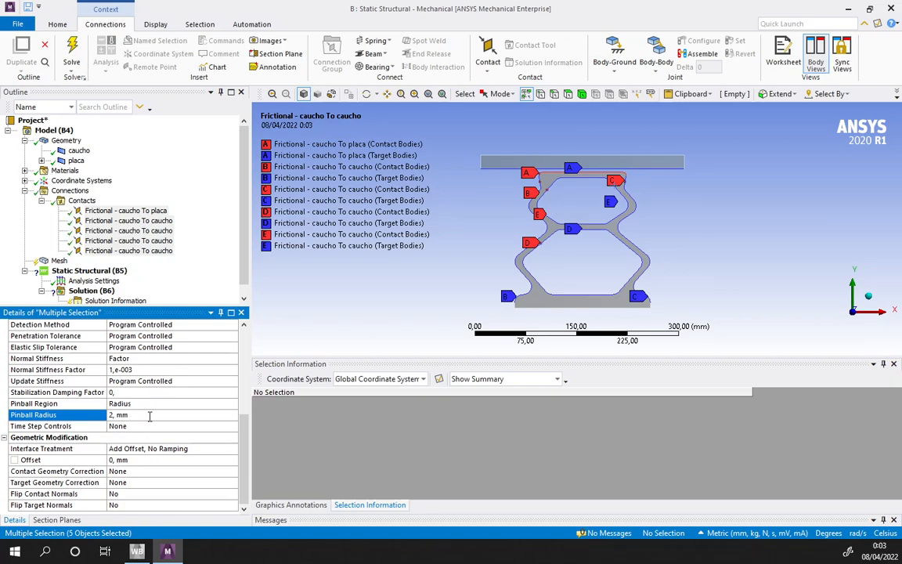
{"action": "double_click", "coordinate": [161, 449]}
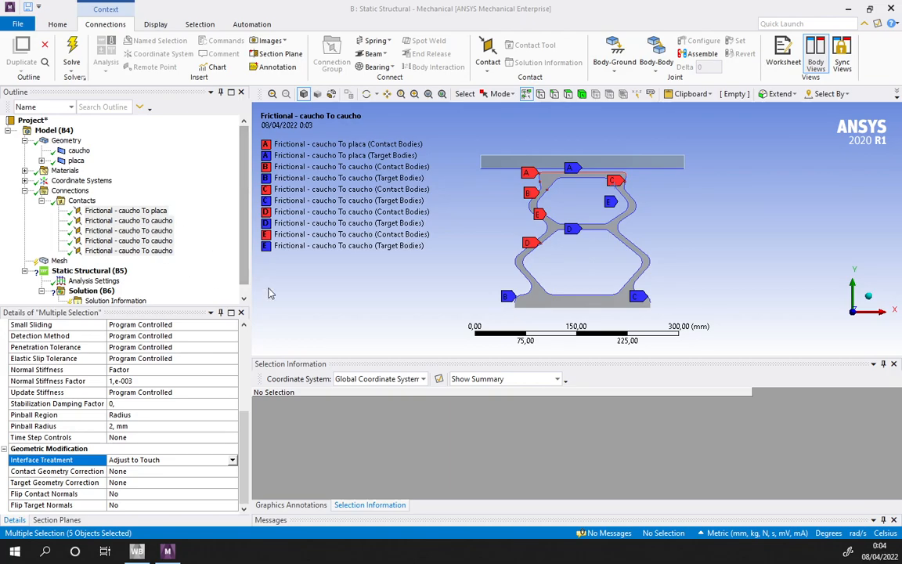
{"action": "left_click", "coordinate": [98, 251]}
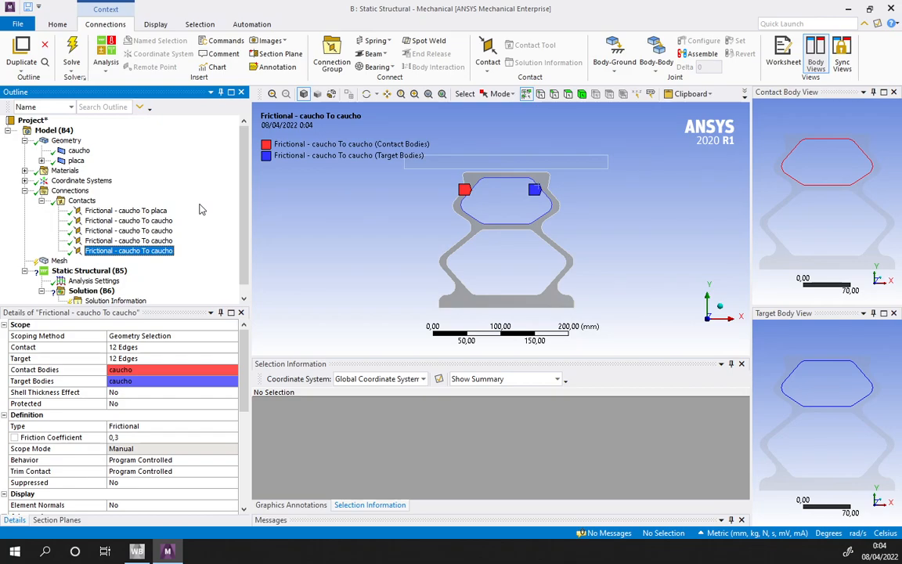
Insert a Contact Tool under Connections, covering all contacts with the contact side set to Both
{"action": "left_click", "coordinate": [70, 191]}
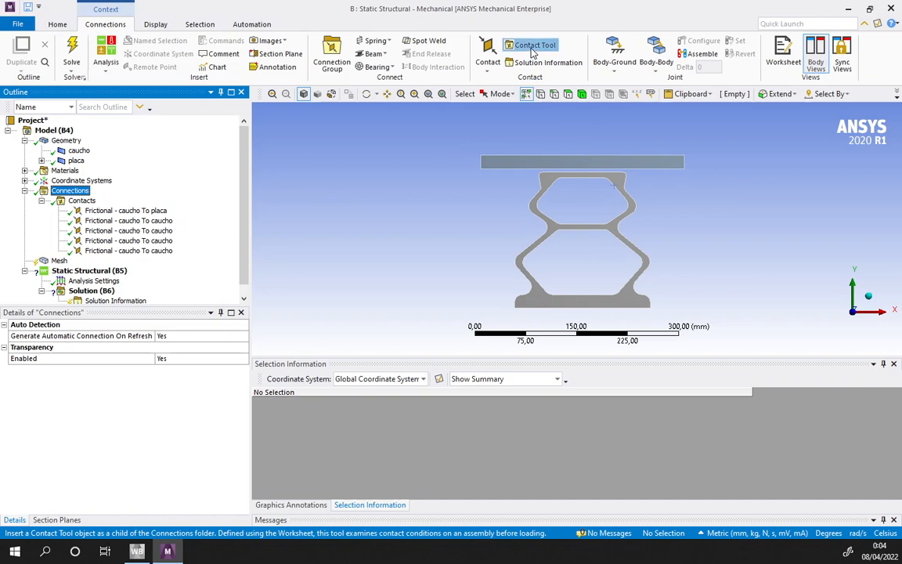
{"action": "left_click", "coordinate": [532, 46]}
{"action": "left_click", "coordinate": [85, 261]}
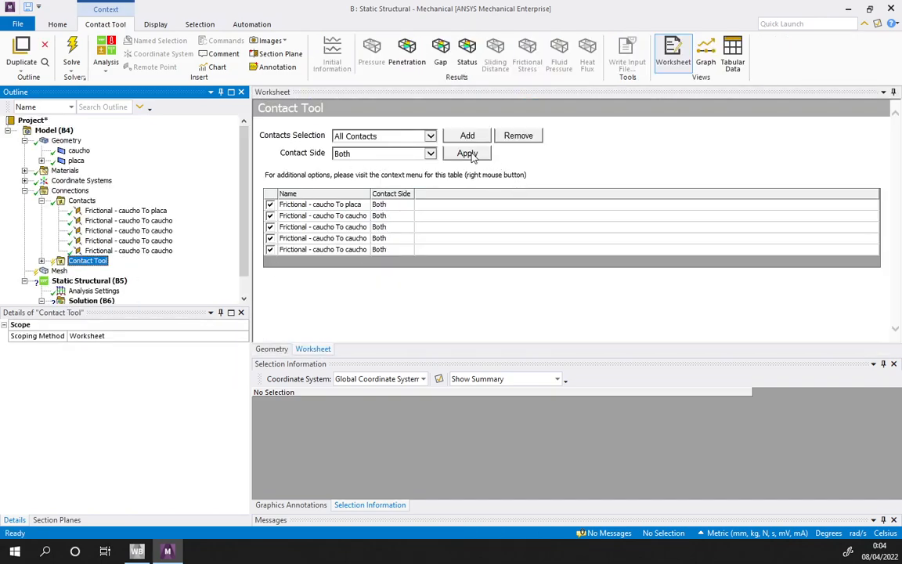
{"action": "left_click", "coordinate": [470, 154]}
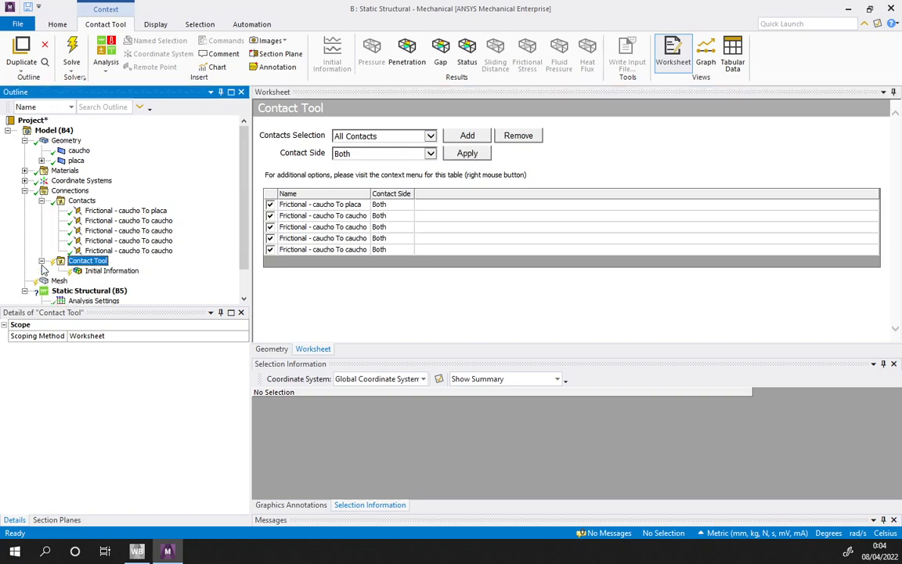
Generate the initial contact results from the Contact Tool's Initial Information
{"action": "left_click", "coordinate": [113, 271]}
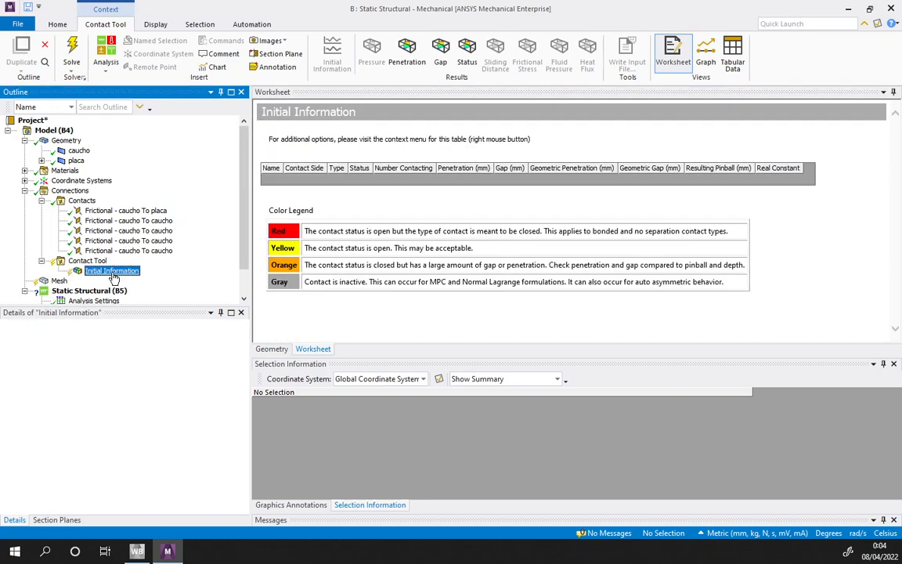
{"action": "right_click", "coordinate": [129, 271]}
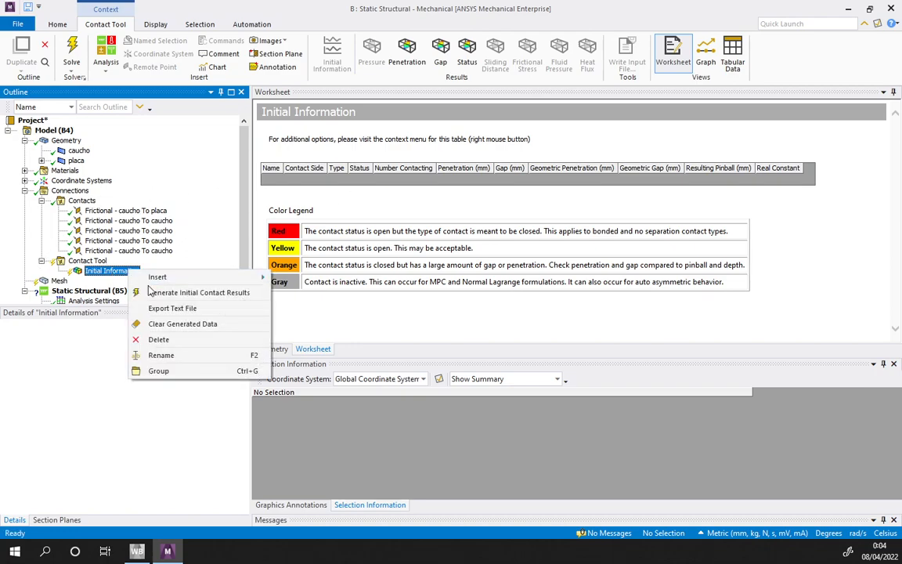
{"action": "left_click", "coordinate": [175, 293]}
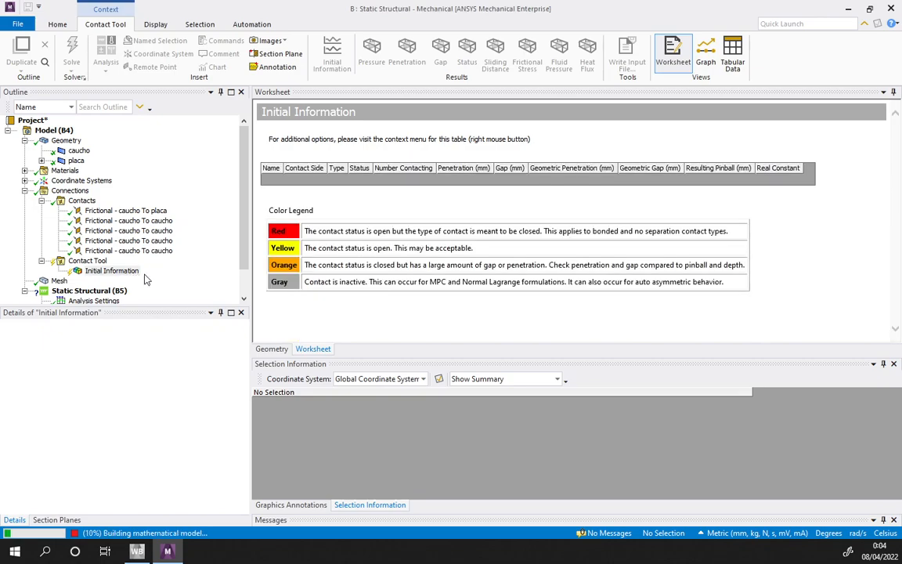
Try pinball radii of 7 mm and 10 mm on the frictional contact between caucho and placa
{"action": "scroll", "coordinate": [145, 280], "scroll_direction": "down", "scroll_amount": 1}
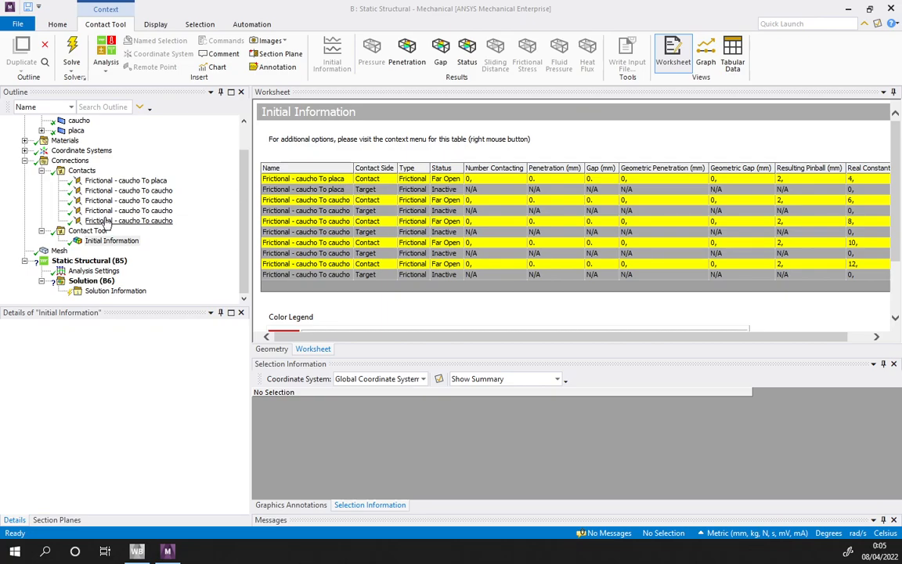
{"action": "left_click", "coordinate": [118, 181]}
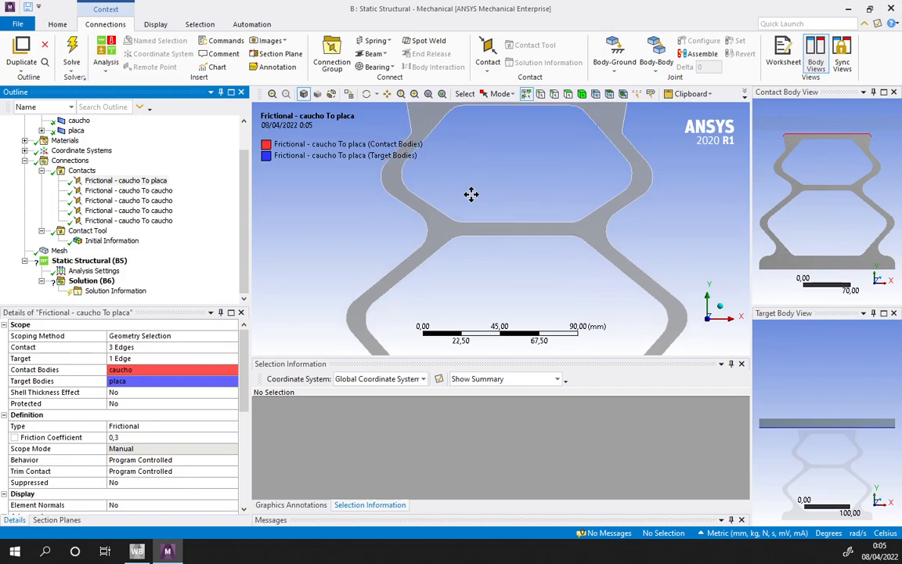
{"action": "scroll", "coordinate": [469, 185], "scroll_direction": "up", "scroll_amount": 3}
{"action": "scroll", "coordinate": [153, 399], "scroll_direction": "down", "scroll_amount": 5}
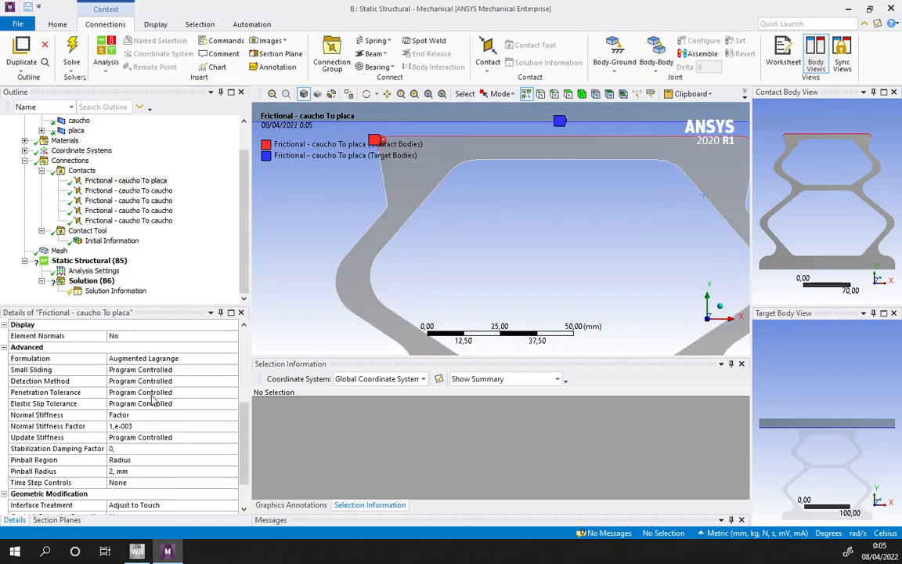
{"action": "left_click", "coordinate": [128, 471]}
{"action": "type", "text": "7"}
{"action": "key", "text": "Return"}
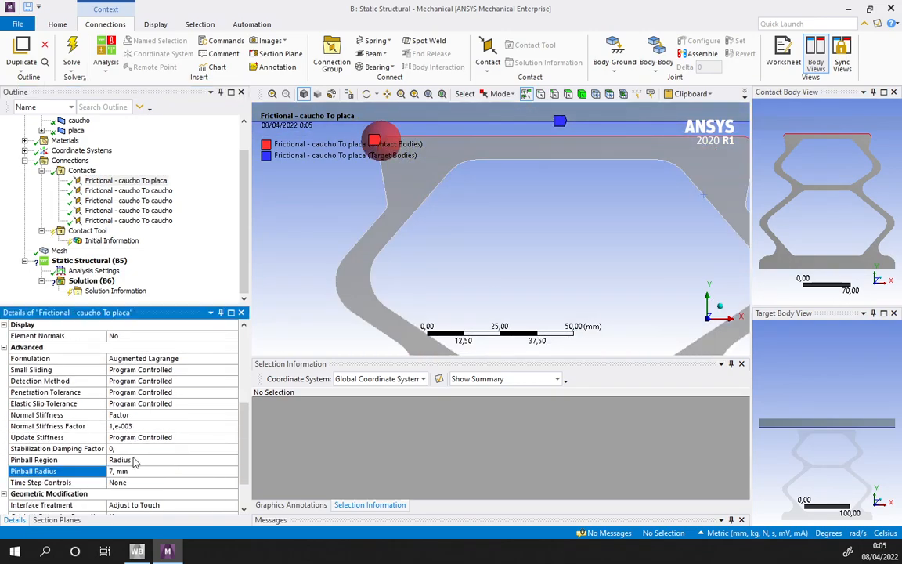
{"action": "left_click", "coordinate": [141, 470]}
{"action": "type", "text": "10"}
{"action": "key", "text": "Return"}
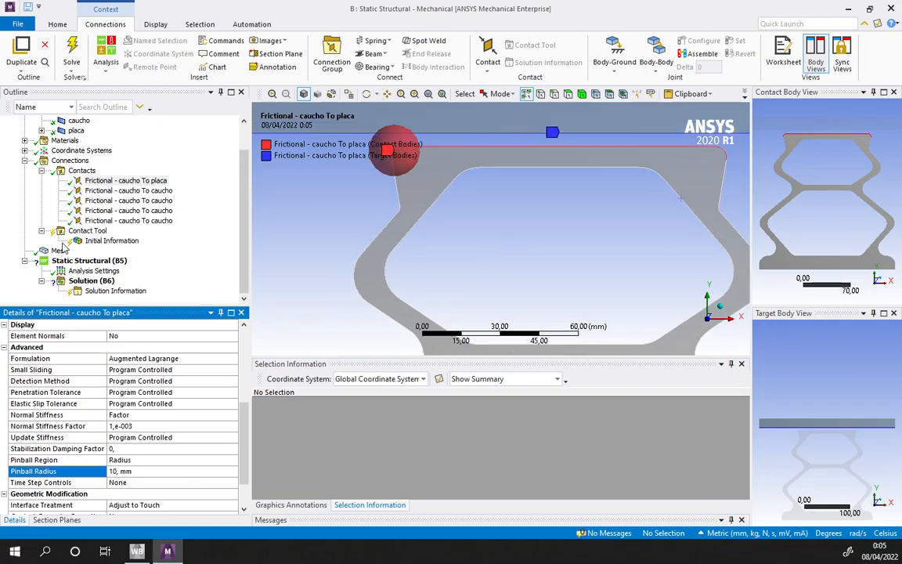
Regenerate the initial contact results with the enlarged 10 mm pinball radius on the caucho-to-placa contact
{"action": "left_click", "coordinate": [109, 241]}
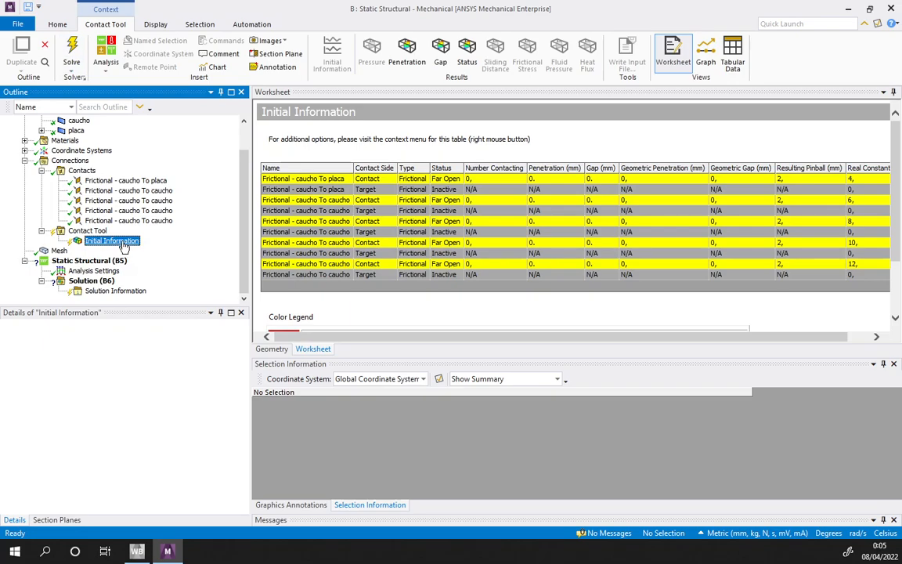
{"action": "right_click", "coordinate": [117, 241]}
{"action": "left_click", "coordinate": [174, 256]}
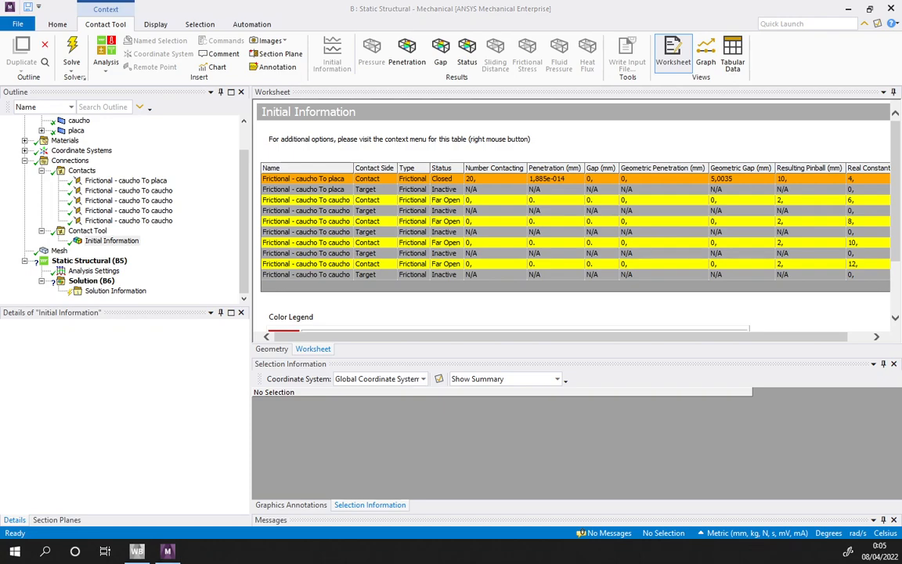
Set the pinball radius of the caucho-to-placa frictional contact back to 2 mm
{"action": "left_click", "coordinate": [155, 181]}
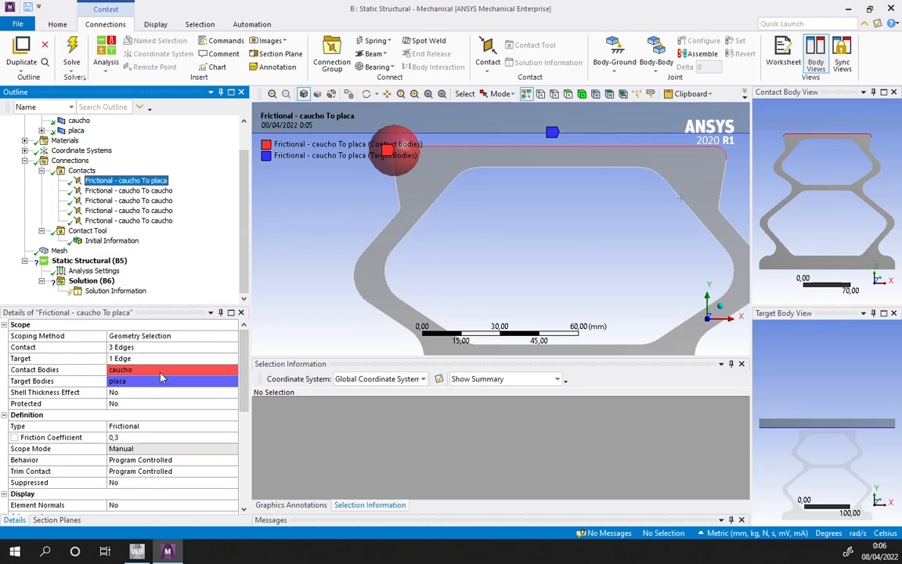
{"action": "scroll", "coordinate": [161, 380], "scroll_direction": "down", "scroll_amount": 6}
{"action": "left_click", "coordinate": [136, 436]}
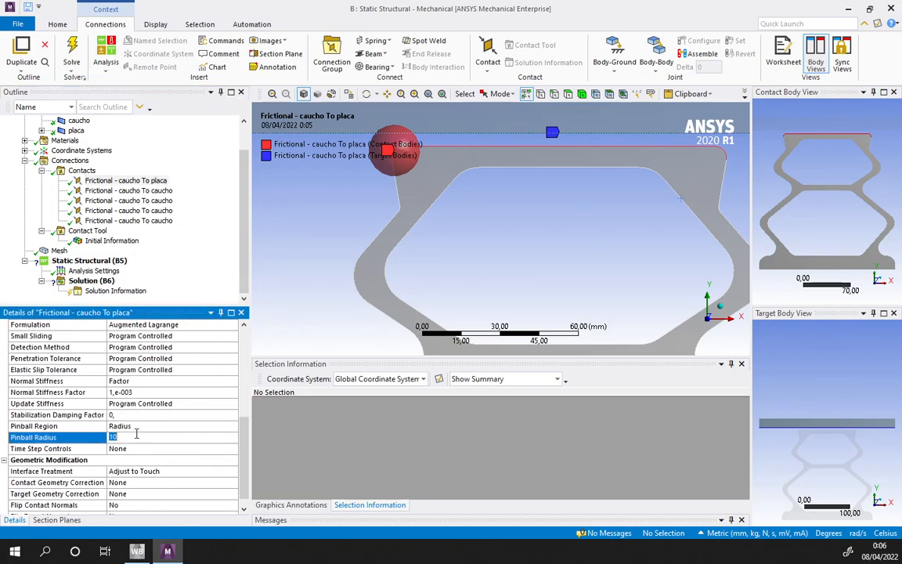
{"action": "type", "text": "2"}
{"action": "key", "text": "Return"}
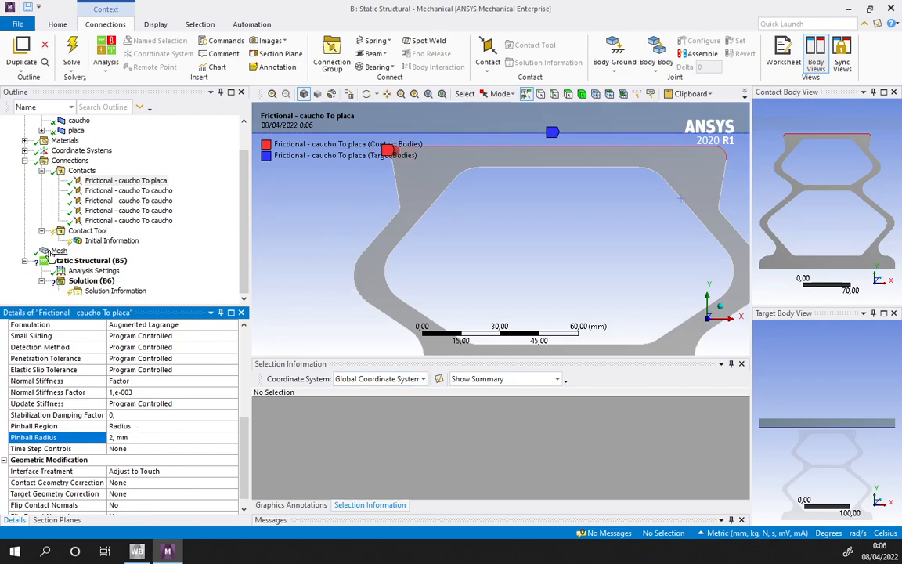
Add a body sizing to the caucho seal with an element size of 1,5 mm
{"action": "left_click", "coordinate": [57, 251]}
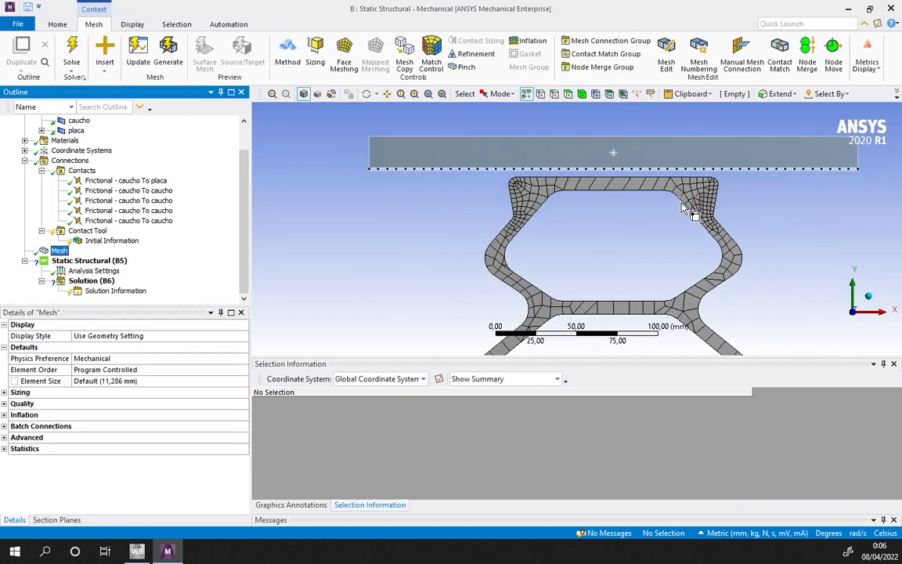
{"action": "left_click", "coordinate": [582, 93]}
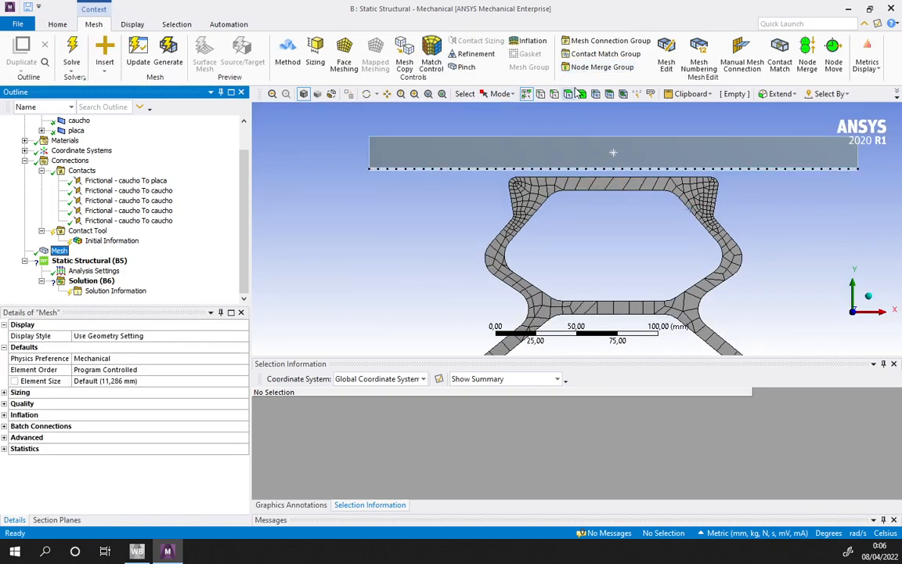
{"action": "left_click", "coordinate": [540, 208]}
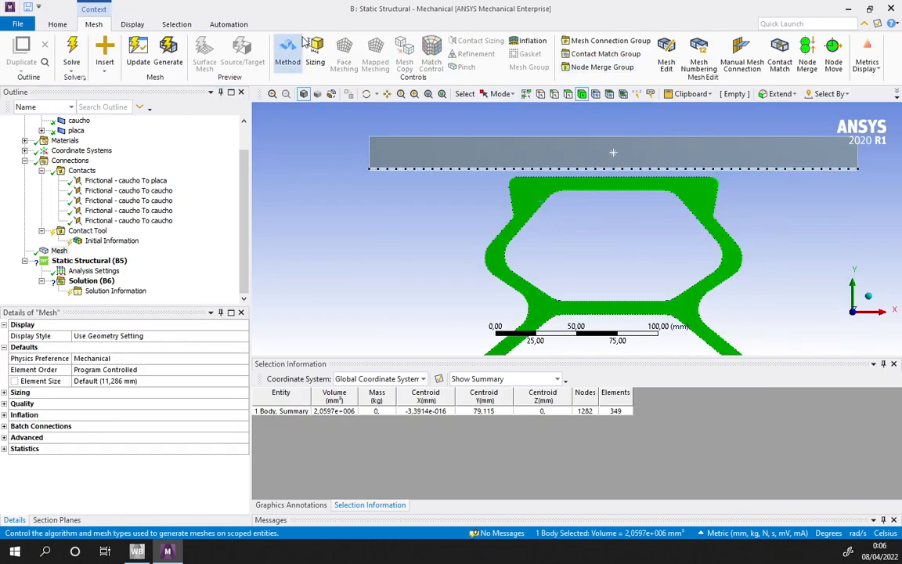
{"action": "left_click", "coordinate": [315, 54]}
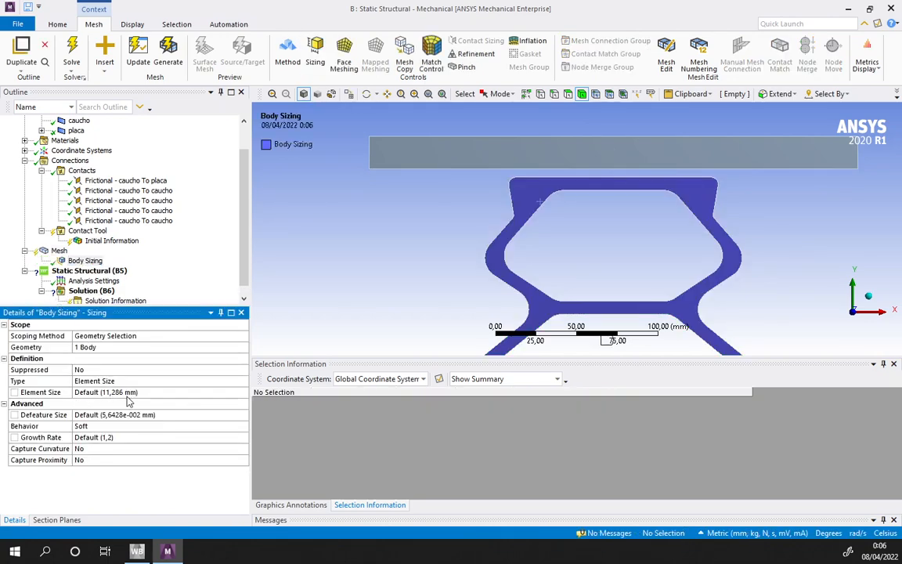
{"action": "left_click", "coordinate": [125, 393]}
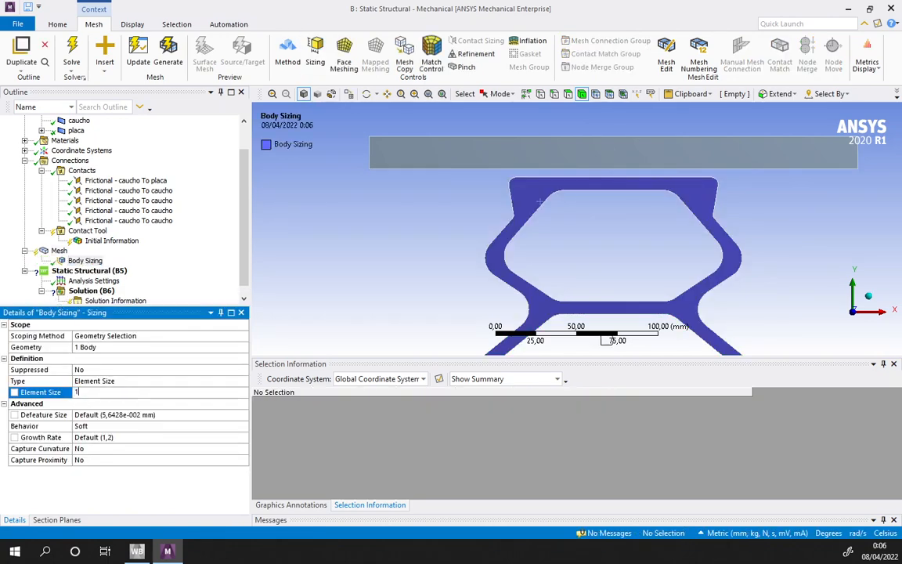
{"action": "key", "text": "Return"}
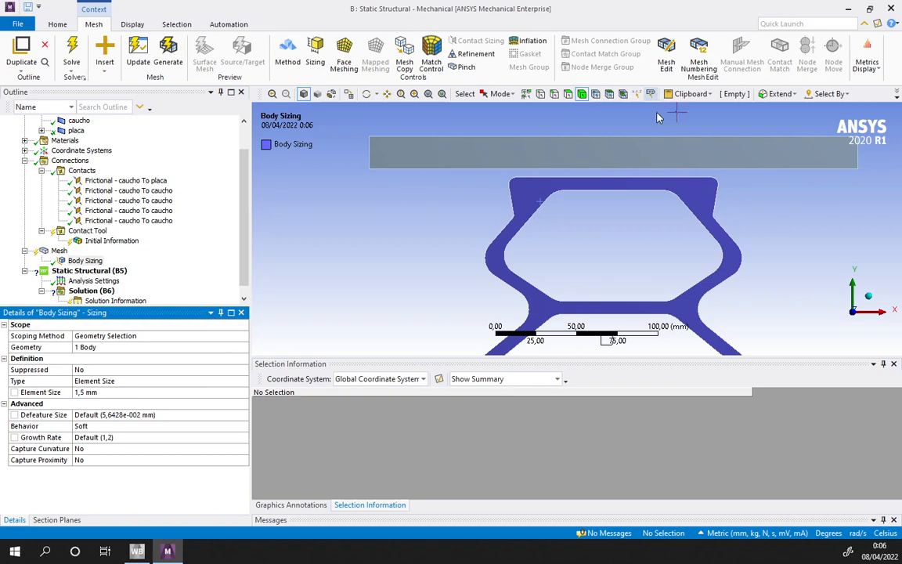
Insert a mesh method control and scope it to the caucho seal body, with the Quadrilateral Dominant method
{"action": "scroll", "coordinate": [647, 171], "scroll_direction": "down", "scroll_amount": 2}
{"action": "middle_click_drag", "start_coordinate": [583, 231], "coordinate": [603, 220], "text": "ctrl"}
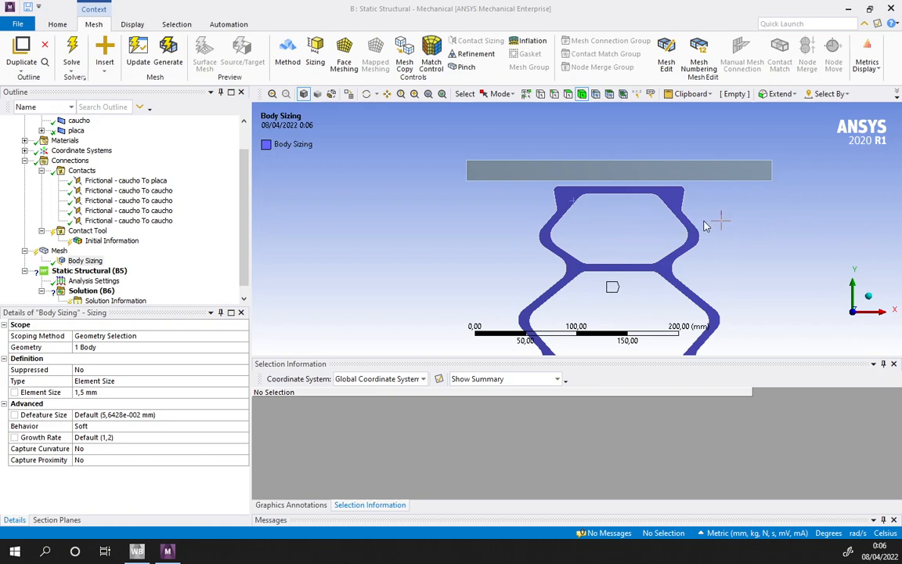
{"action": "middle_click_drag", "start_coordinate": [685, 244], "coordinate": [565, 216], "text": "ctrl"}
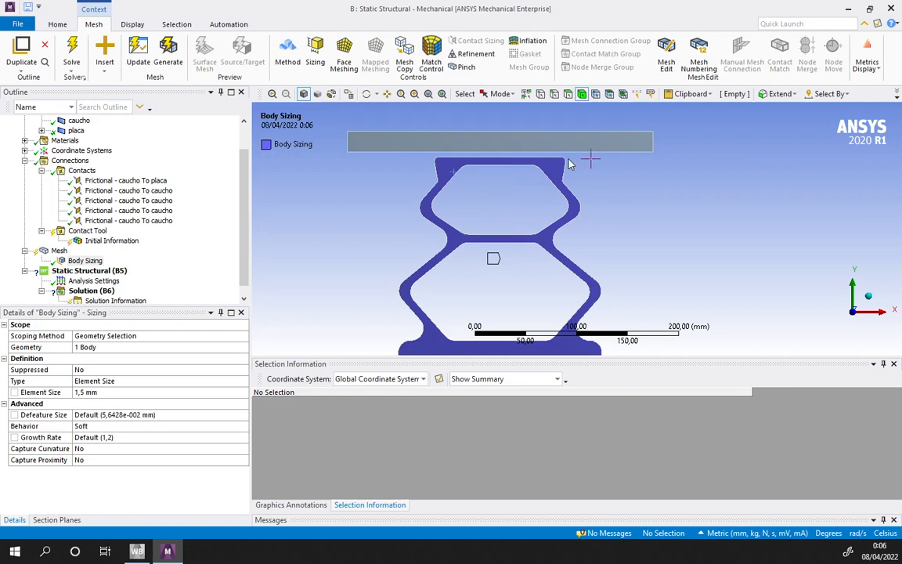
{"action": "left_click", "coordinate": [288, 55]}
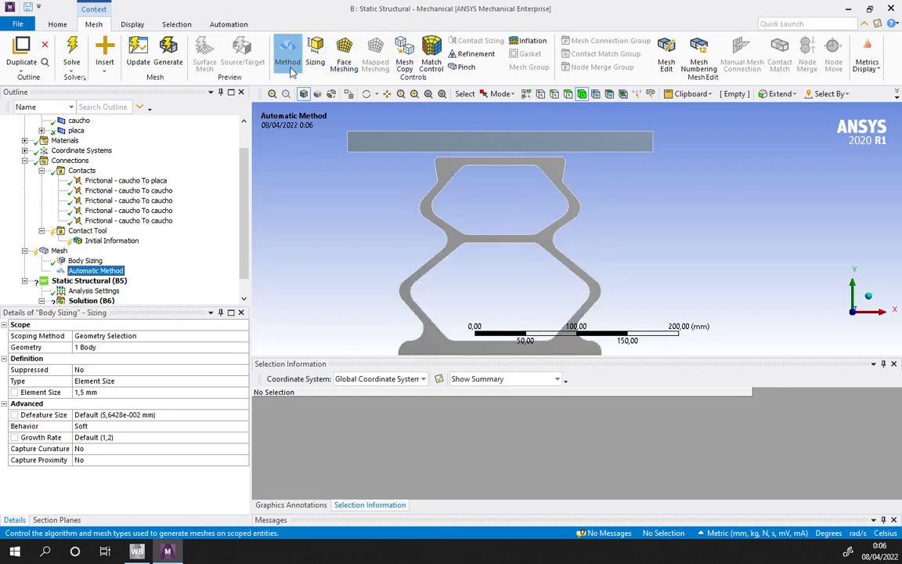
{"action": "left_click", "coordinate": [404, 208]}
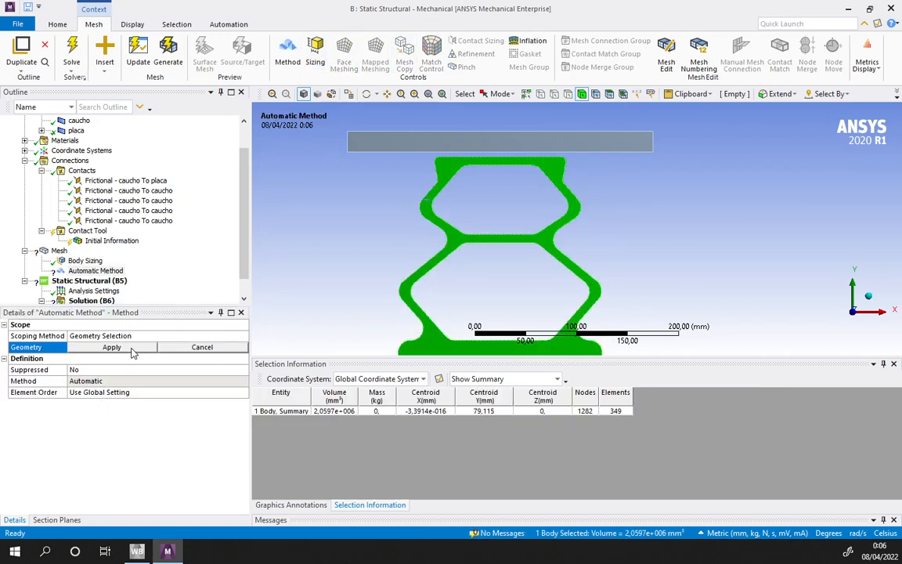
{"action": "left_click", "coordinate": [111, 347]}
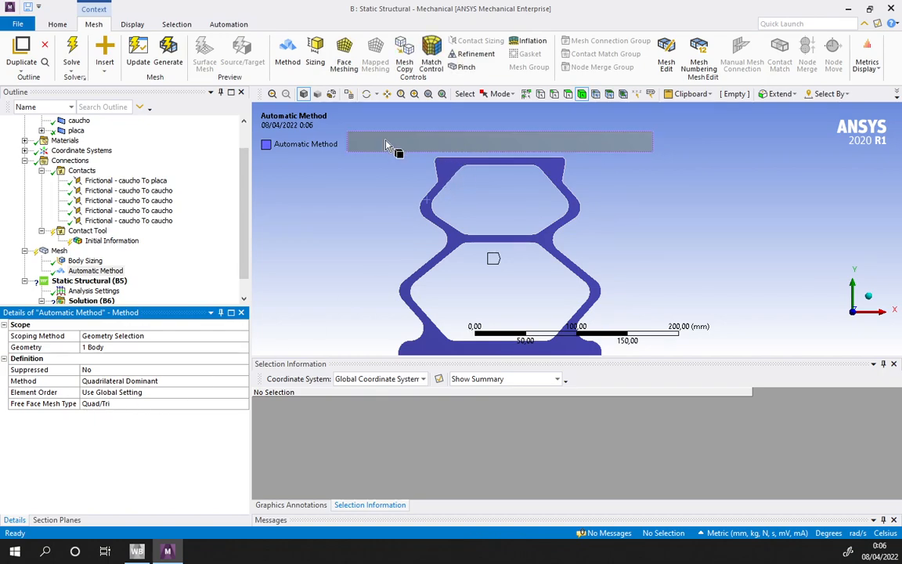
Add a second body sizing scoped to the placa body with an element size of 4 mm
{"action": "left_click", "coordinate": [315, 53]}
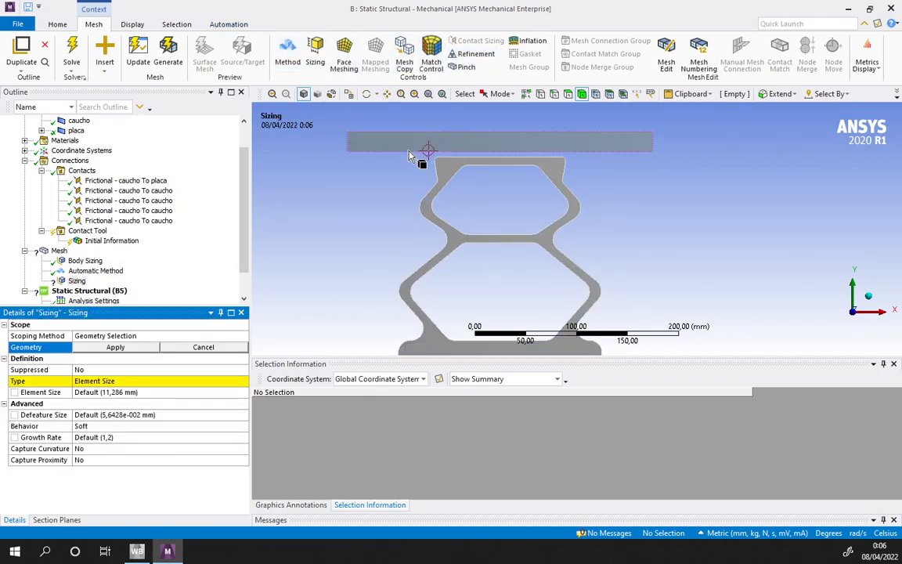
{"action": "left_click", "coordinate": [407, 143]}
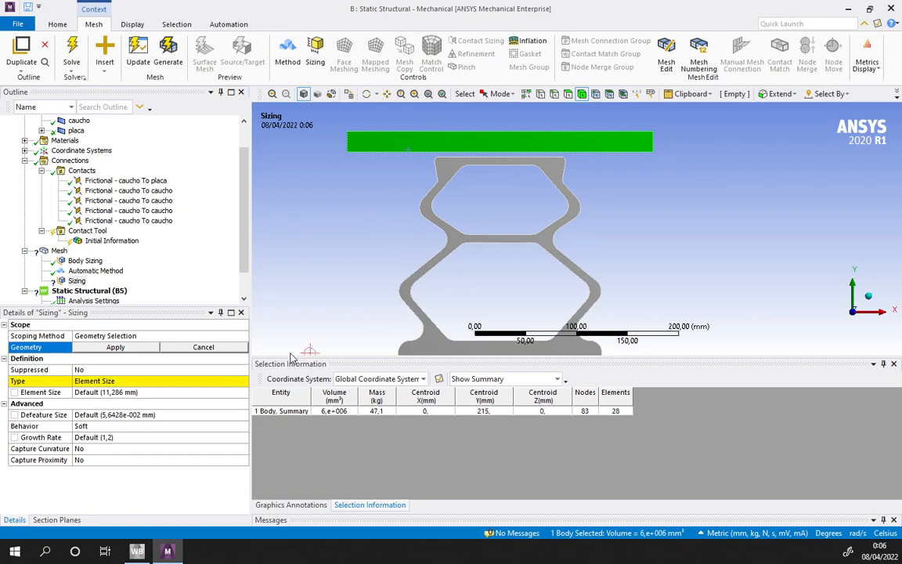
{"action": "left_click", "coordinate": [109, 353]}
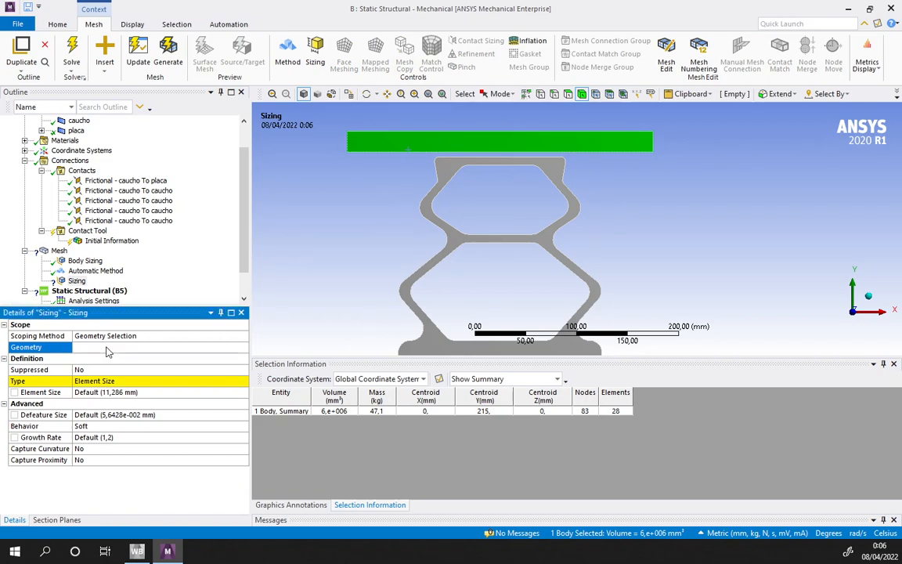
{"action": "left_click", "coordinate": [115, 391]}
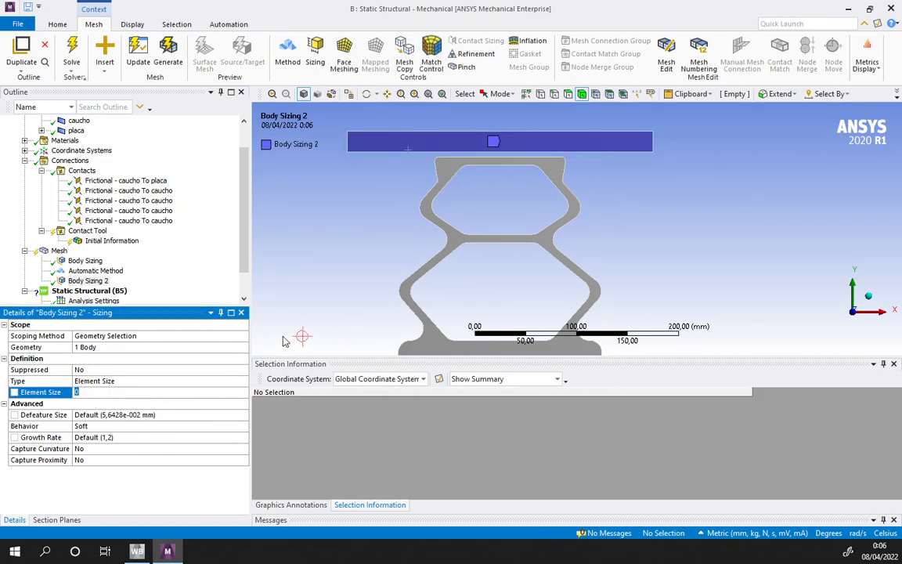
{"action": "type", "text": "4"}
{"action": "key", "text": "Return"}
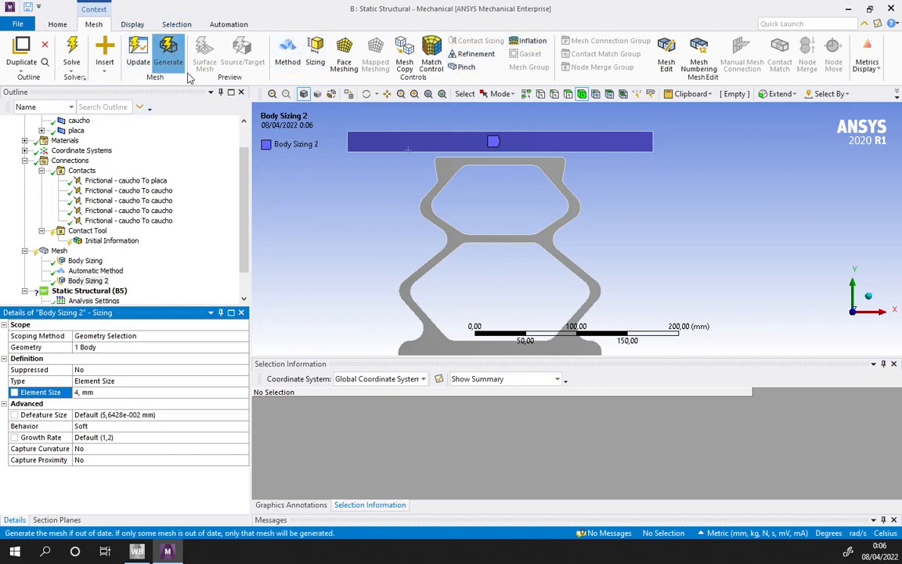
Generate the mesh with the new body sizings and method control
{"action": "left_click", "coordinate": [167, 57]}
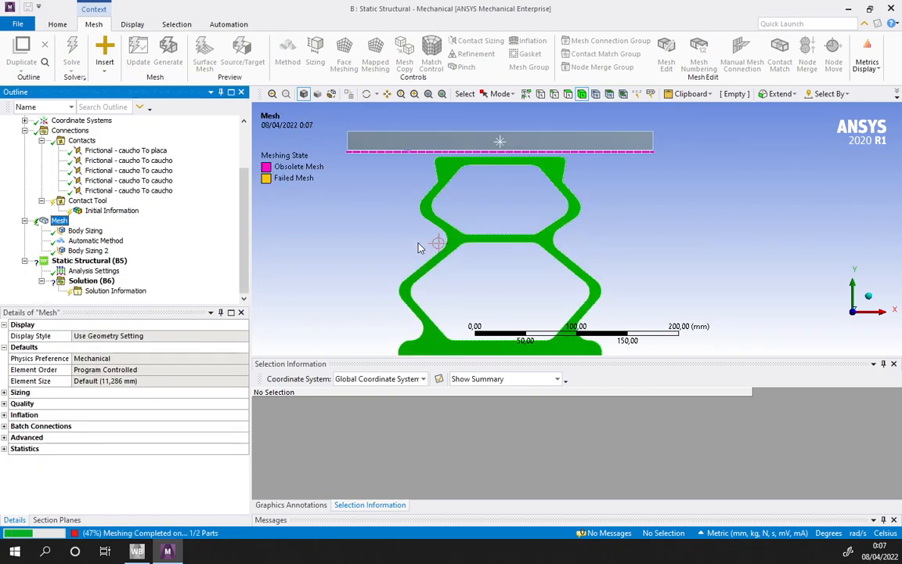
{"action": "middle_click_drag", "start_coordinate": [346, 196], "coordinate": [361, 209], "text": "ctrl"}
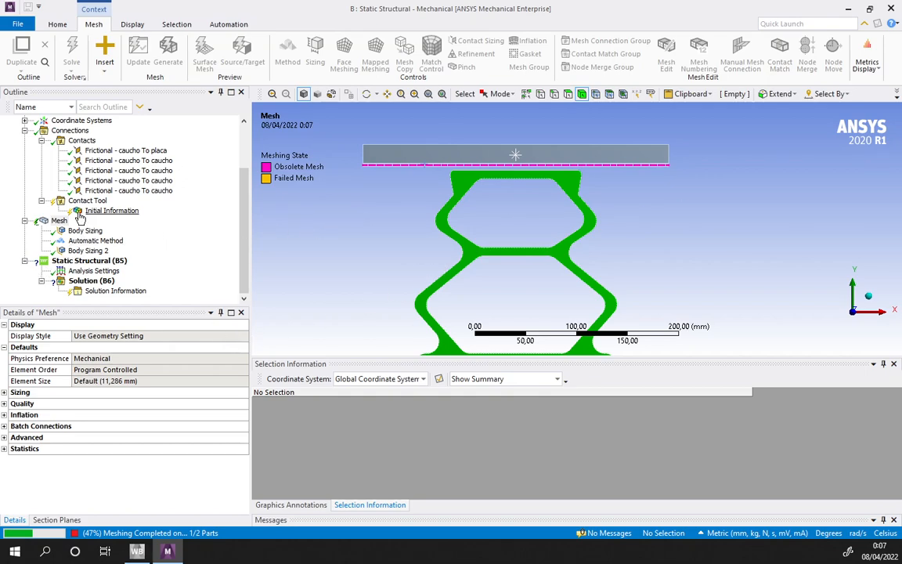
{"action": "scroll", "coordinate": [79, 210], "scroll_direction": "up", "scroll_amount": 2}
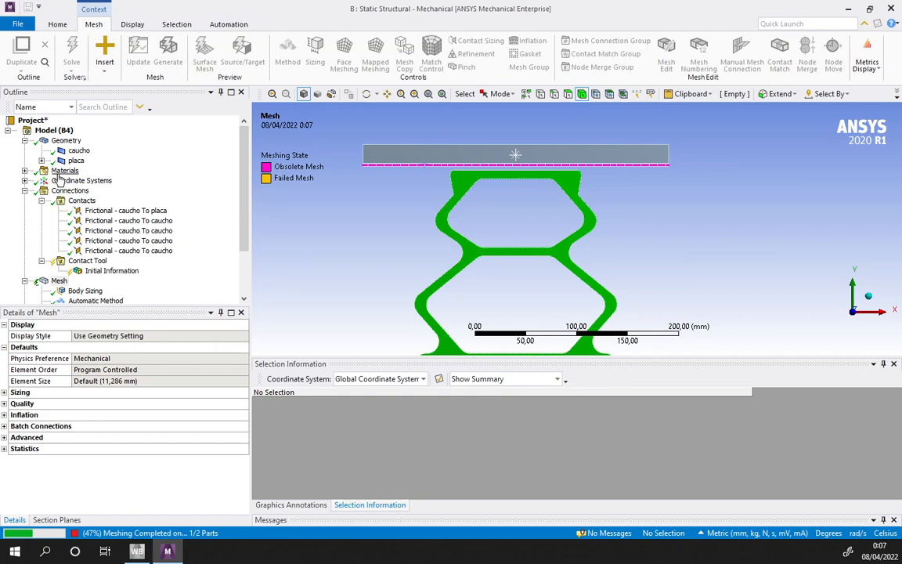
{"action": "scroll", "coordinate": [61, 223], "scroll_direction": "down", "scroll_amount": 2}
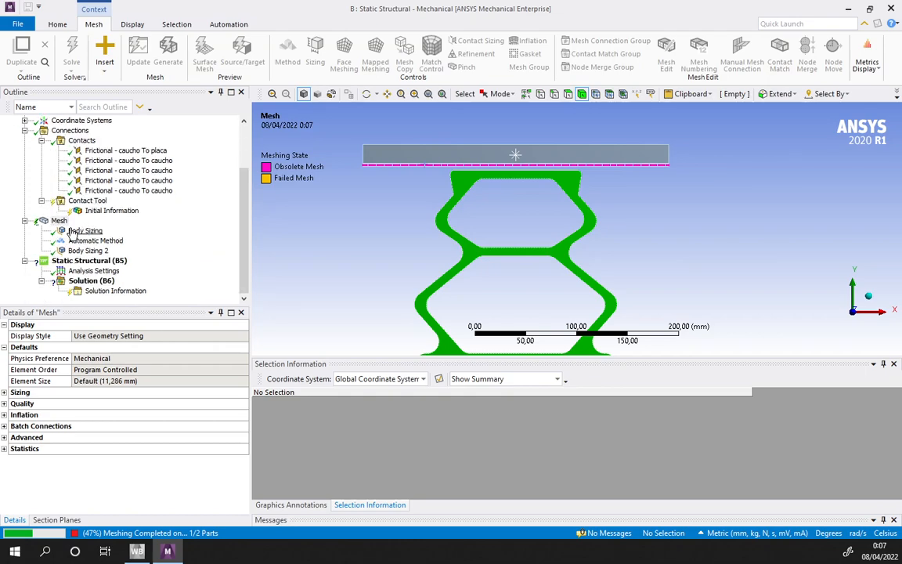
{"action": "scroll", "coordinate": [69, 230], "scroll_direction": "up", "scroll_amount": 2}
{"action": "scroll", "coordinate": [71, 231], "scroll_direction": "down", "scroll_amount": 2}
{"action": "left_click", "coordinate": [70, 272]}
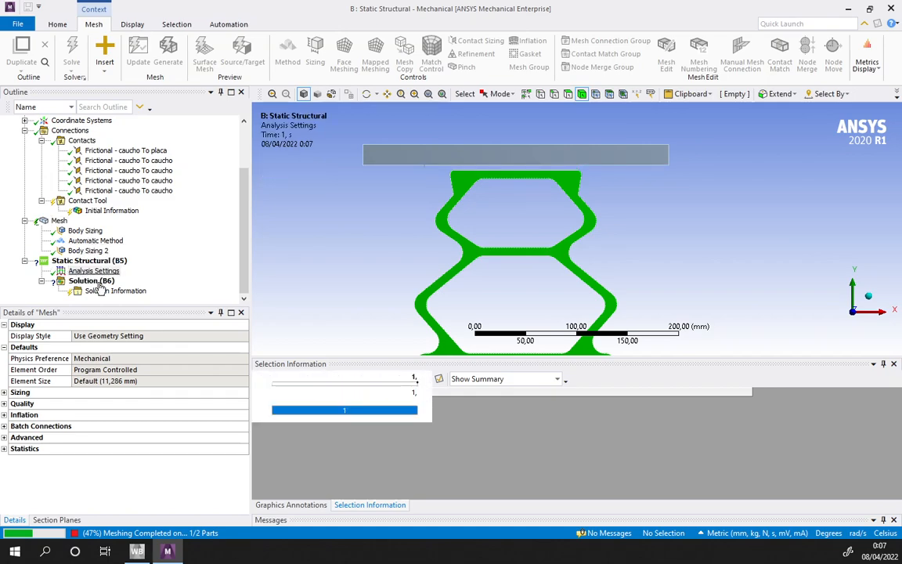
{"action": "left_click", "coordinate": [91, 336]}
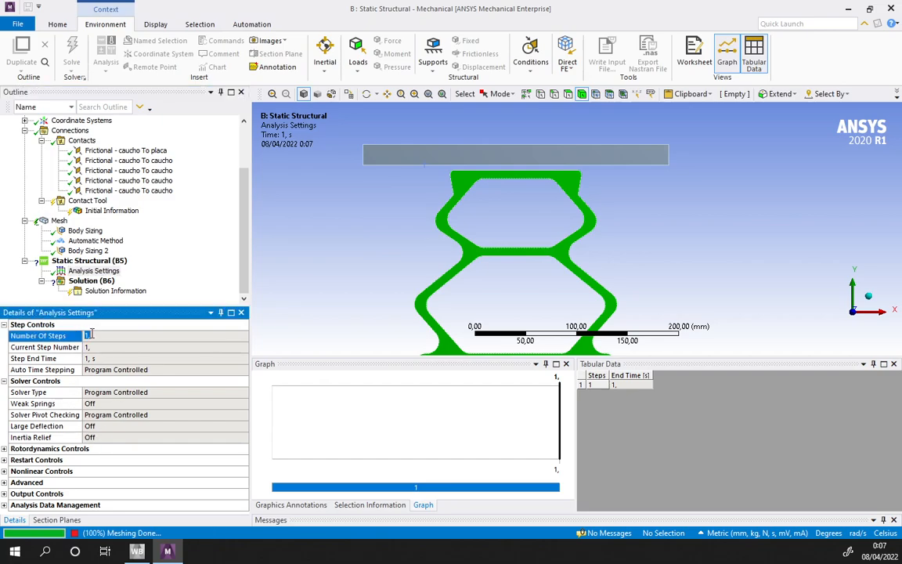
{"action": "left_click_drag", "start_coordinate": [92, 336], "coordinate": [65, 342]}
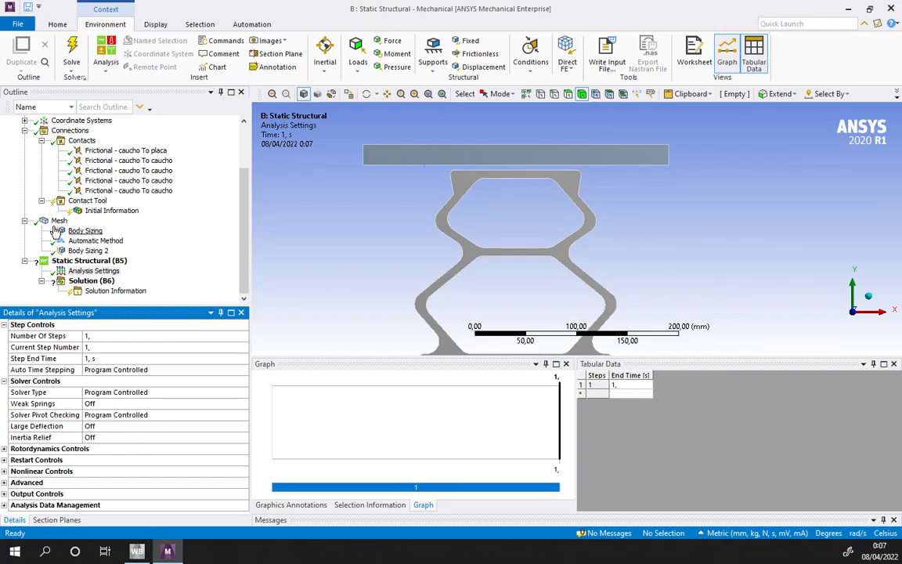
Examine the generated mesh around the seal's base, its upper corner and the facing edge of the plate
{"action": "left_click", "coordinate": [85, 231]}
{"action": "left_click", "coordinate": [59, 220]}
{"action": "scroll", "coordinate": [496, 271], "scroll_direction": "up", "scroll_amount": 5}
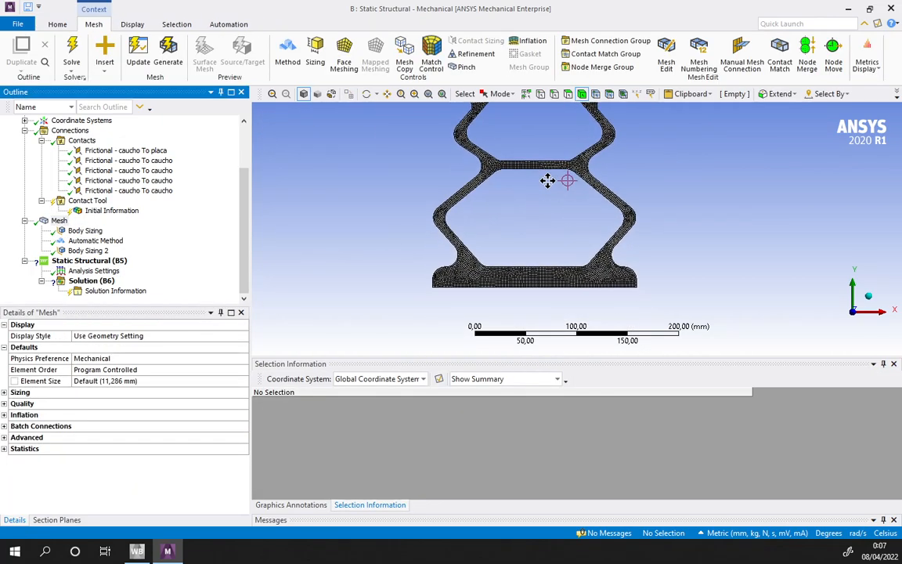
{"action": "scroll", "coordinate": [475, 240], "scroll_direction": "up", "scroll_amount": 4}
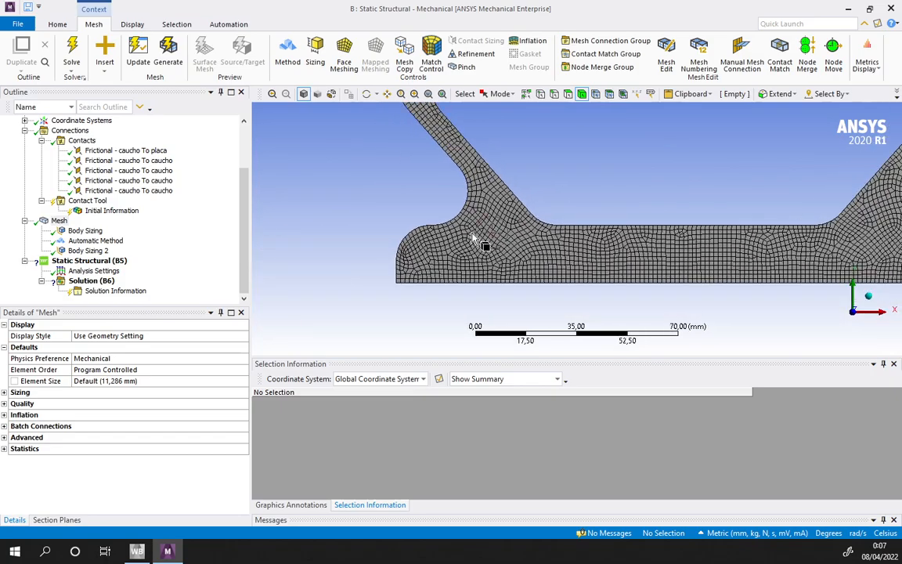
{"action": "scroll", "coordinate": [423, 255], "scroll_direction": "down", "scroll_amount": 3}
{"action": "scroll", "coordinate": [639, 187], "scroll_direction": "down", "scroll_amount": 3}
{"action": "scroll", "coordinate": [636, 170], "scroll_direction": "up", "scroll_amount": 7}
{"action": "scroll", "coordinate": [478, 206], "scroll_direction": "down", "scroll_amount": 6}
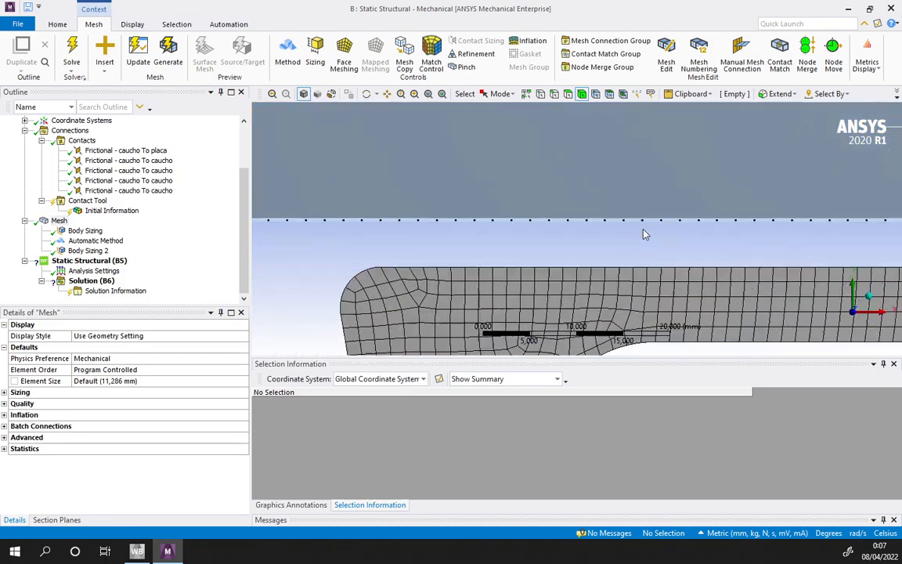
{"action": "scroll", "coordinate": [619, 235], "scroll_direction": "down", "scroll_amount": 3}
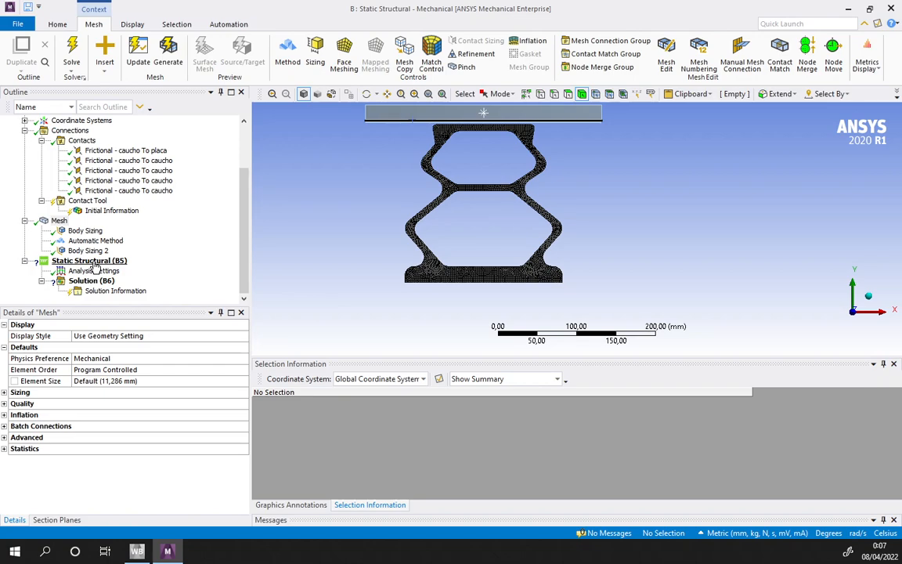
Set the number of steps in the static structural Analysis Settings to 10
{"action": "left_click", "coordinate": [93, 261]}
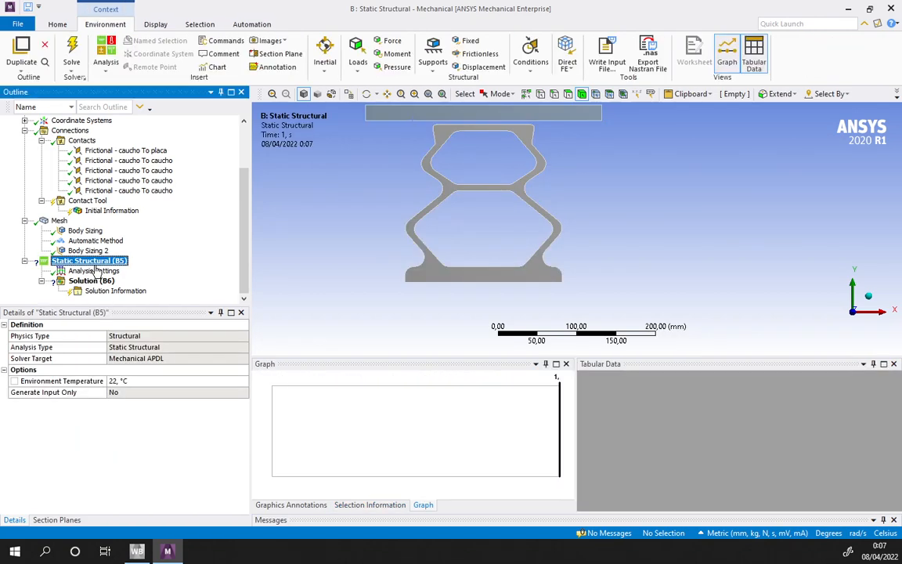
{"action": "left_click", "coordinate": [94, 271]}
{"action": "left_click", "coordinate": [142, 337]}
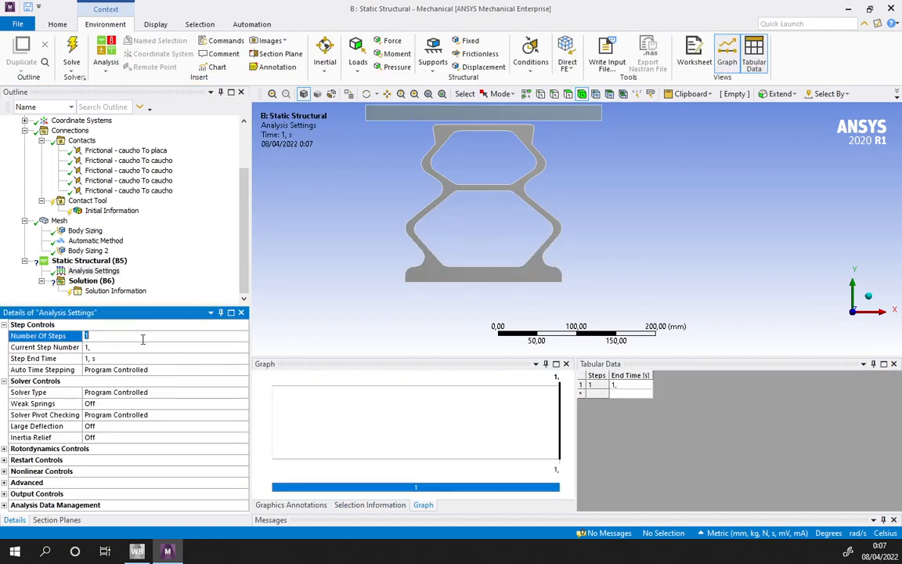
{"action": "type", "text": "10"}
{"action": "key", "text": "Return"}
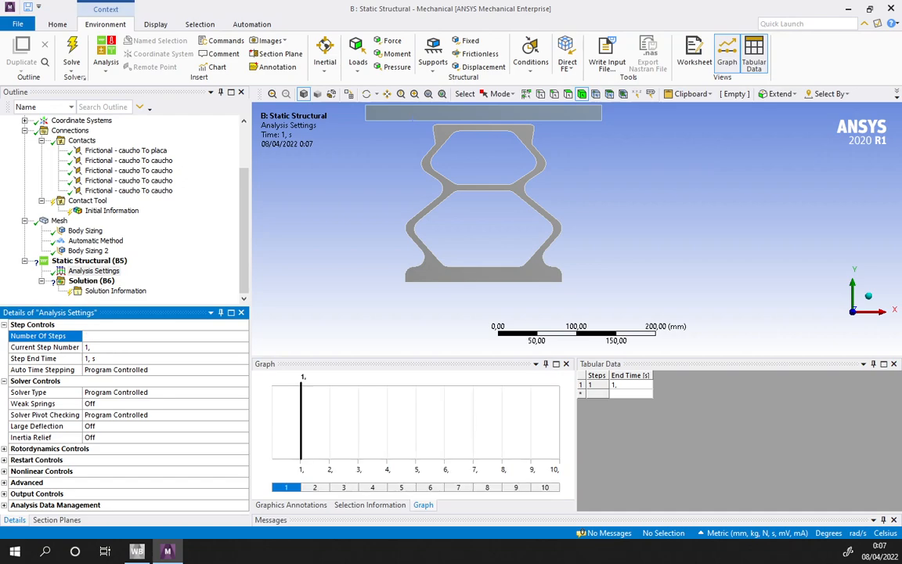
Set the end time of load step 1 to 0,2 s in the analysis step table
{"action": "left_click", "coordinate": [640, 385]}
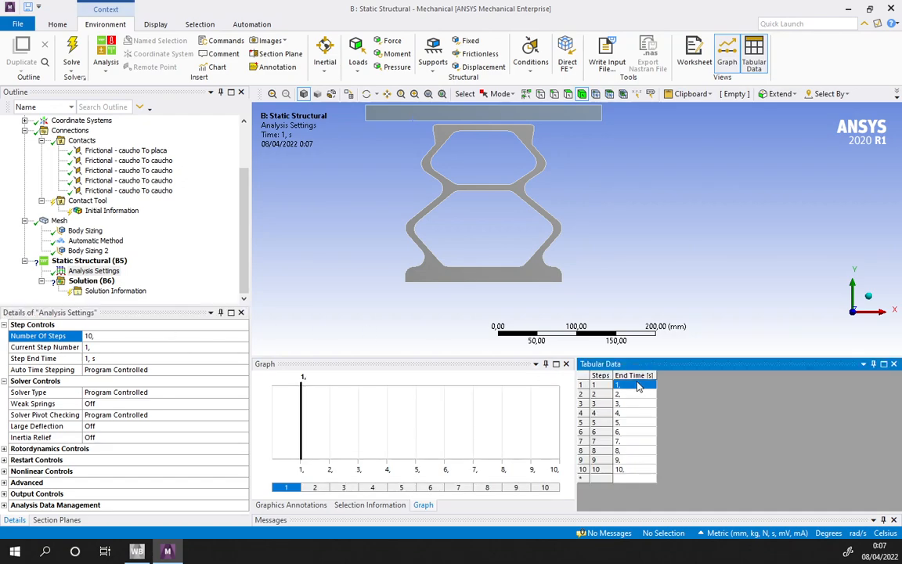
{"action": "type", "text": "0"}
{"action": "key", "text": "Return"}
{"action": "left_click", "coordinate": [640, 385]}
{"action": "key", "text": "Return"}
{"action": "type", "text": "1"}
{"action": "type", "text": ",2"}
{"action": "key", "text": "Return"}
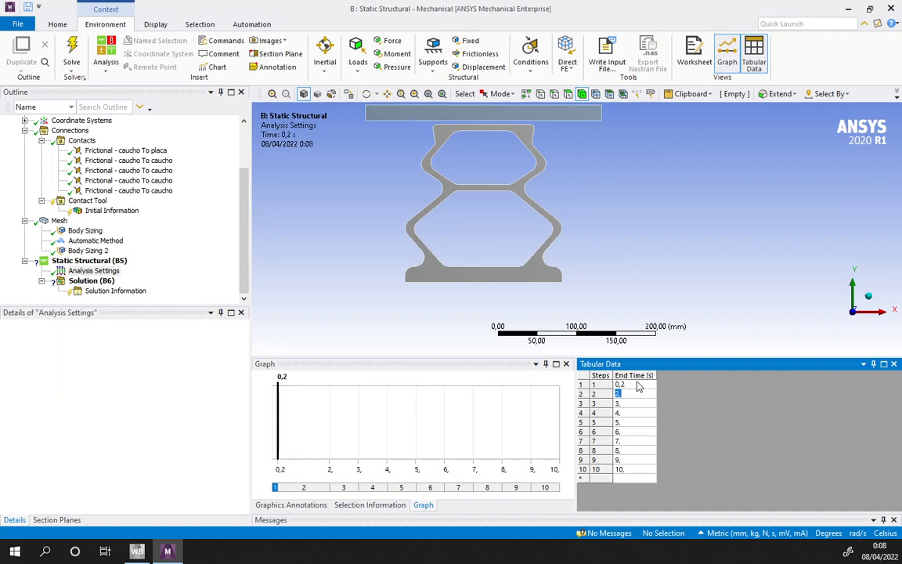
Set the end times of load steps 2 to 5 to 0,4 s, 0,6 s, 0,8 s and 1 s
{"action": "type", "text": "0,4"}
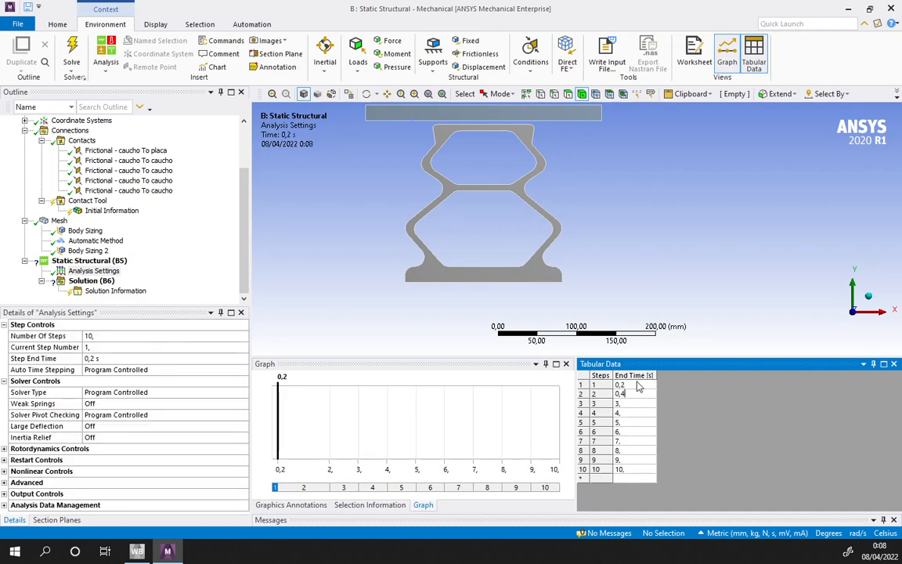
{"action": "key", "text": "Return"}
{"action": "type", "text": "0,6"}
{"action": "key", "text": "Return"}
{"action": "type", "text": "0,8"}
{"action": "key", "text": "Return"}
{"action": "type", "text": "1"}
{"action": "key", "text": "Return"}
Set the end times of load steps 6 to 10 to 1,2 s, 1,4 s, 1,6 s, 1,8 s and 2 s
{"action": "type", "text": "1,2"}
{"action": "key", "text": "Return"}
{"action": "type", "text": "1,"}
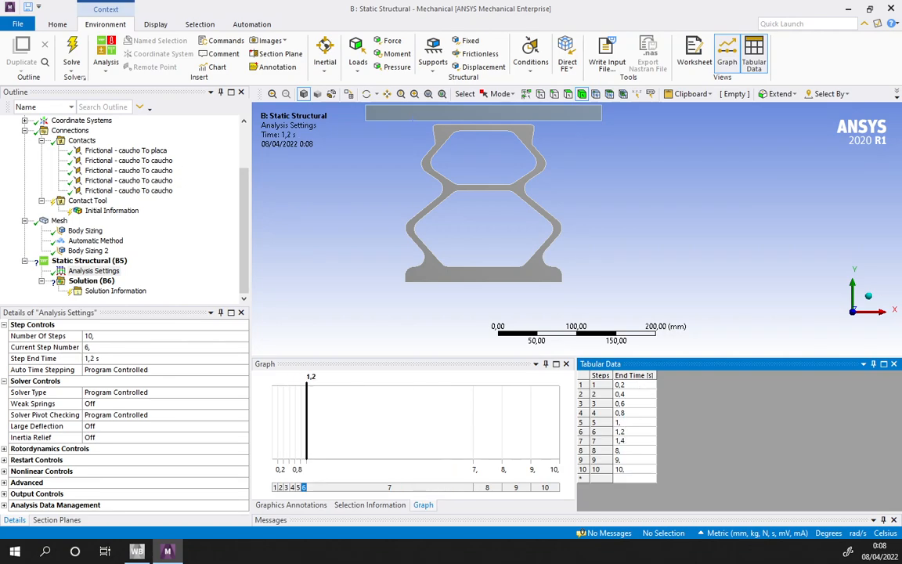
{"action": "key", "text": "Return"}
{"action": "type", "text": "1,8"}
{"action": "key", "text": "Return"}
{"action": "key", "text": "Up"}
{"action": "type", "text": "1,6"}
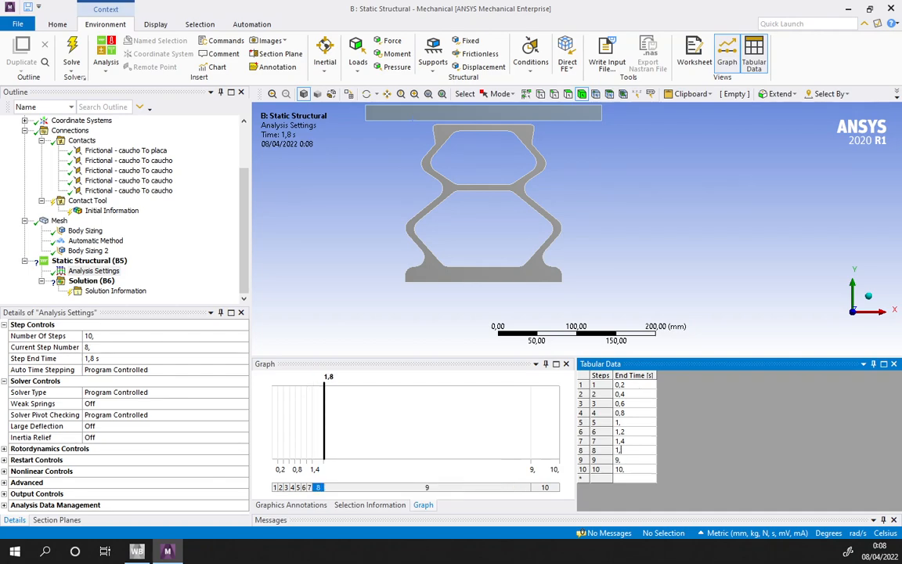
{"action": "key", "text": "Return"}
{"action": "type", "text": "1,"}
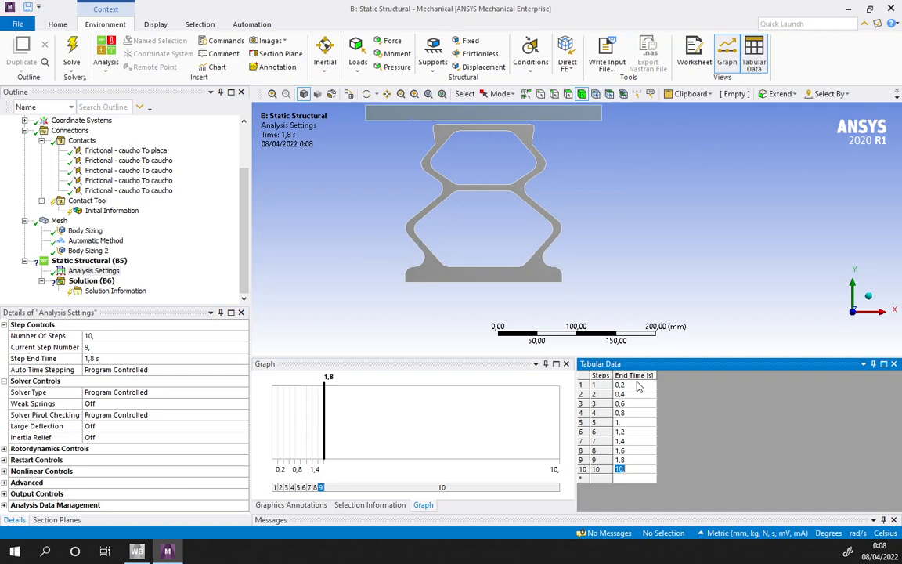
{"action": "type", "text": "2"}
{"action": "key", "text": "Return"}
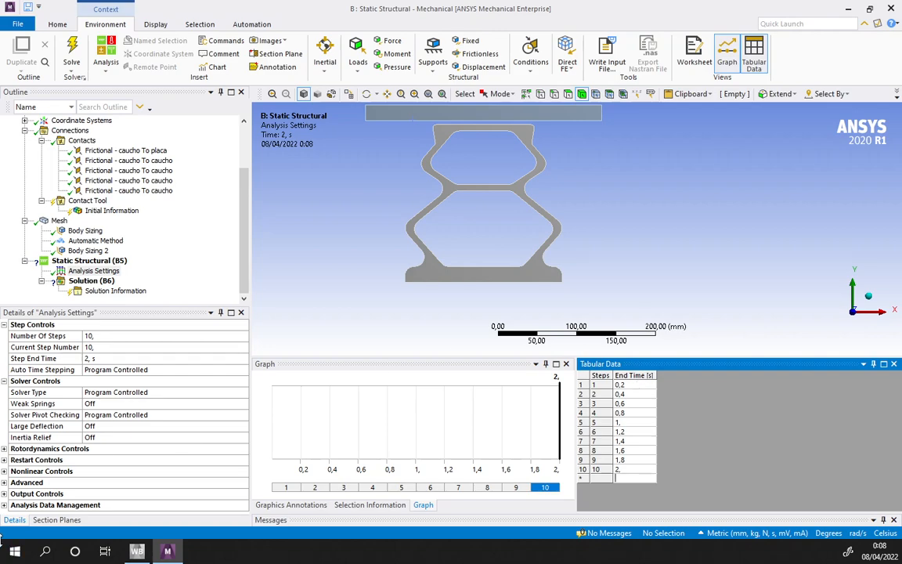
Set Weak Springs to Program Controlled and turn Large Deflection on in the solver controls
{"action": "double_click", "coordinate": [103, 401]}
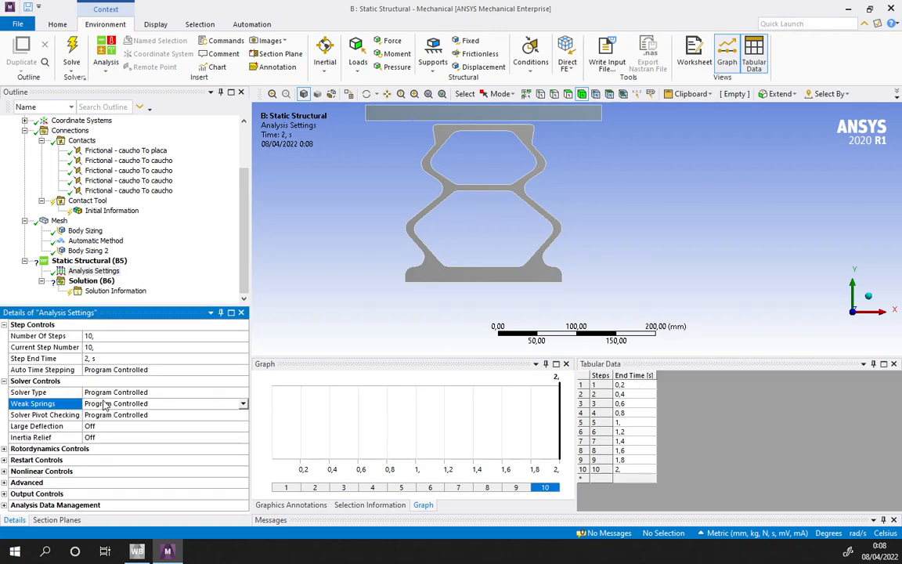
{"action": "double_click", "coordinate": [103, 429]}
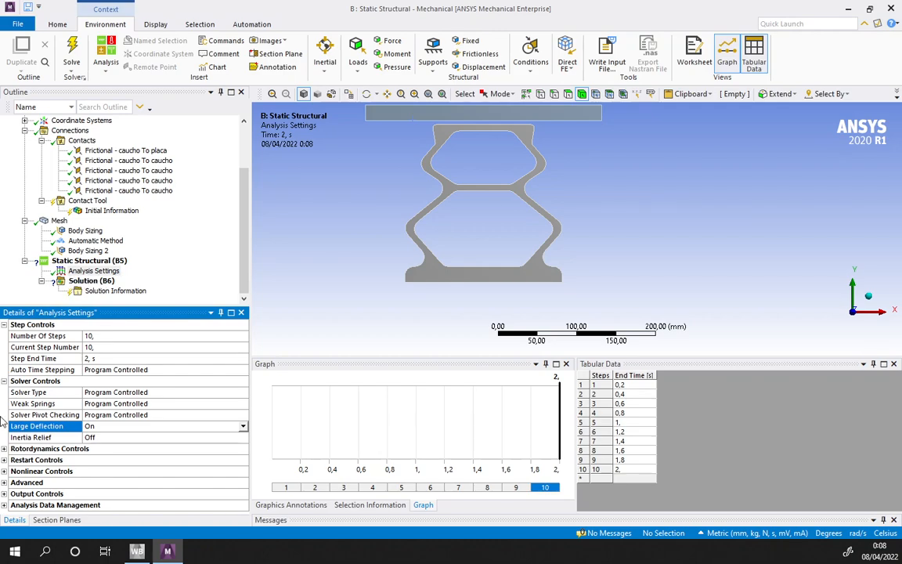
Turn Auto Time Stepping on for all ten load steps at once
{"action": "left_click", "coordinate": [282, 486]}
{"action": "left_click", "coordinate": [281, 486]}
{"action": "right_click", "coordinate": [282, 487]}
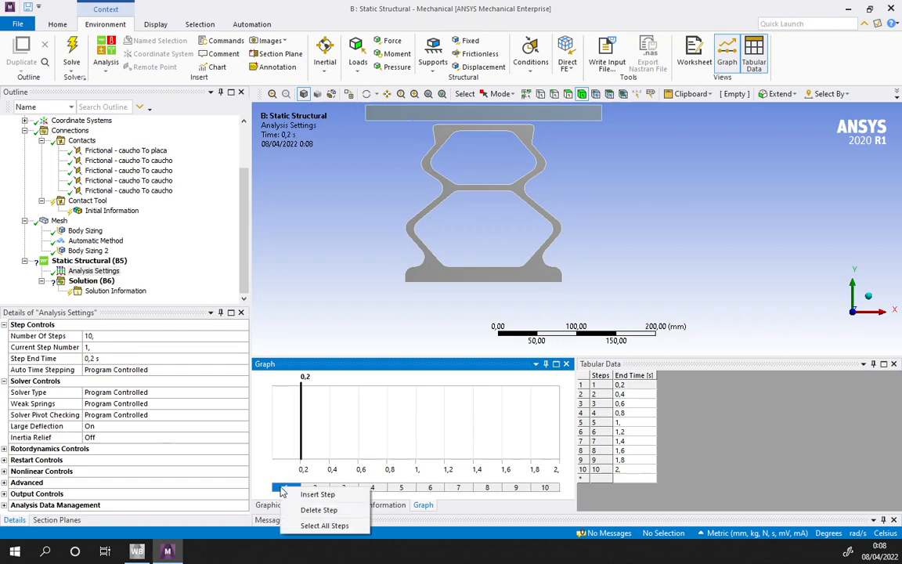
{"action": "left_click", "coordinate": [317, 526]}
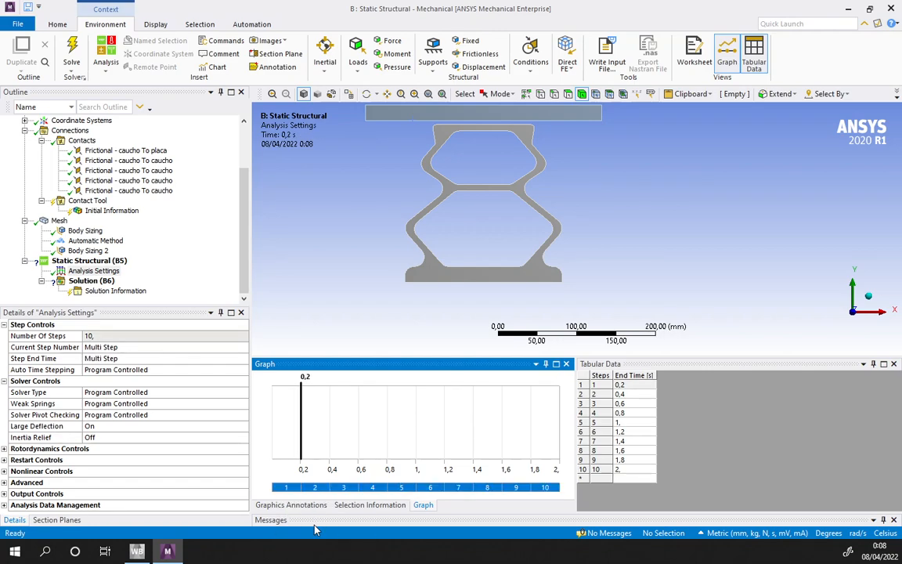
{"action": "double_click", "coordinate": [93, 370]}
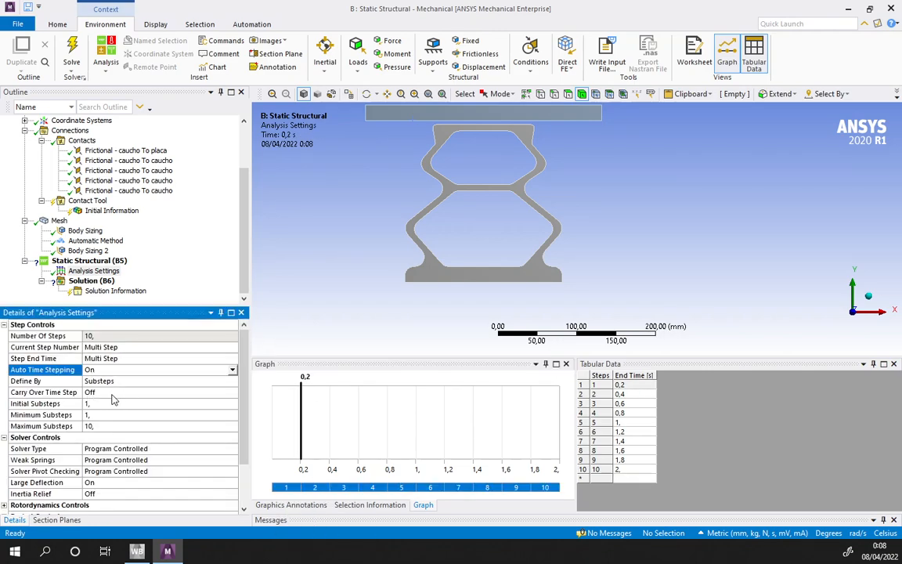
Set the initial, minimum and maximum substeps to 30, 10 and 60 for all load steps
{"action": "left_click", "coordinate": [90, 403]}
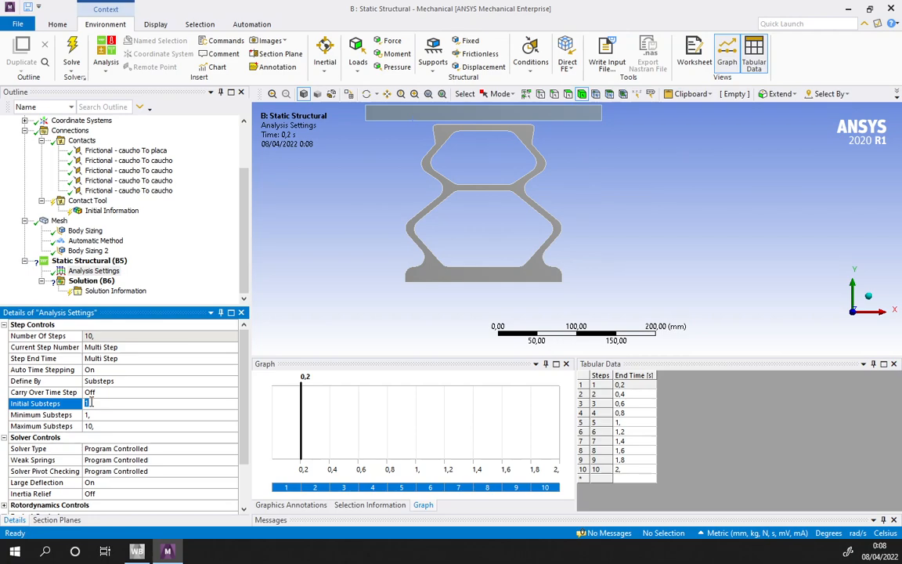
{"action": "type", "text": "30"}
{"action": "left_click", "coordinate": [95, 415]}
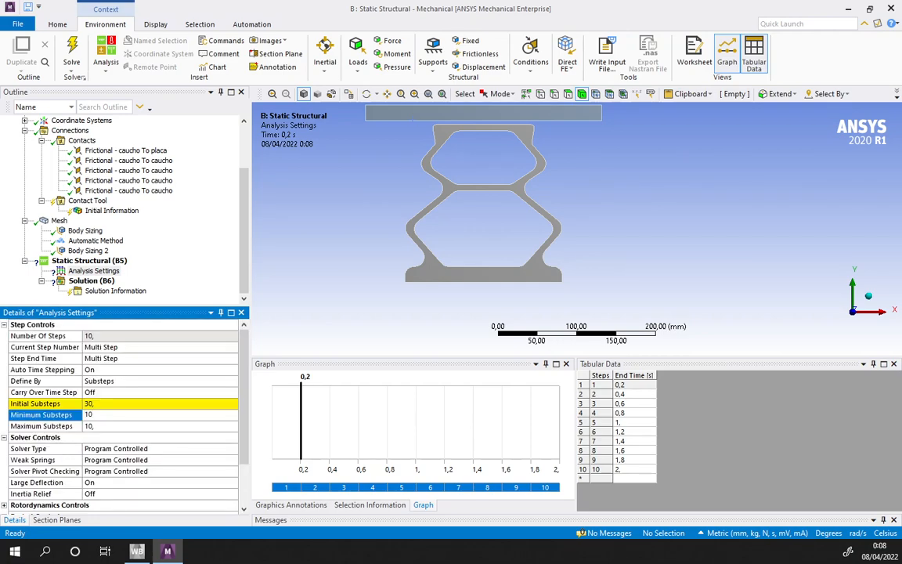
{"action": "left_click", "coordinate": [89, 426]}
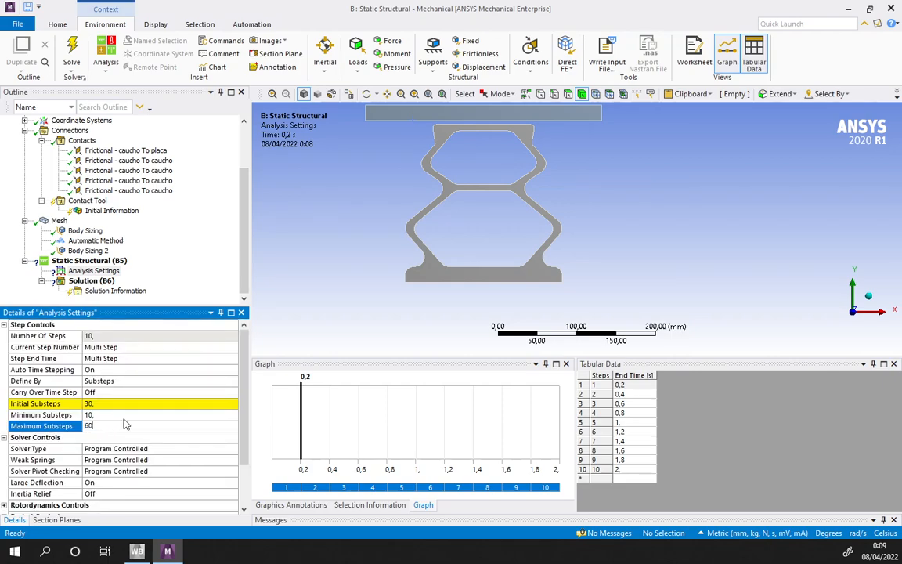
{"action": "left_click", "coordinate": [125, 418]}
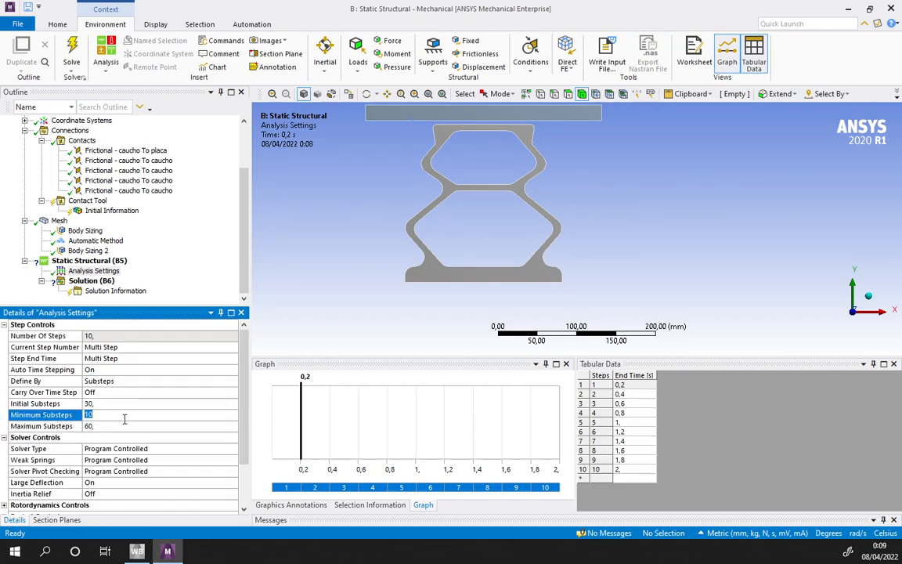
Add a remote point to the model and scope it to the face of the upper plate
{"action": "left_click", "coordinate": [103, 261]}
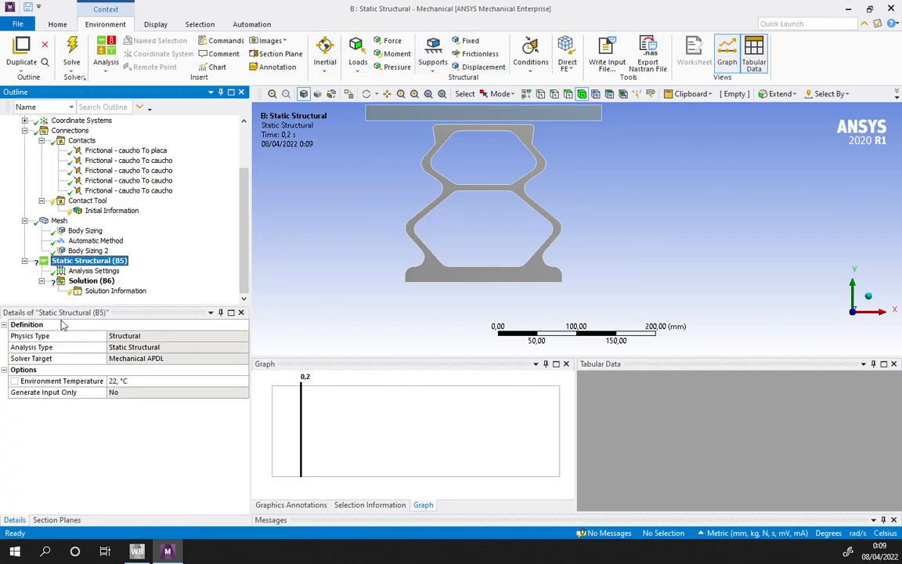
{"action": "left_click", "coordinate": [433, 65]}
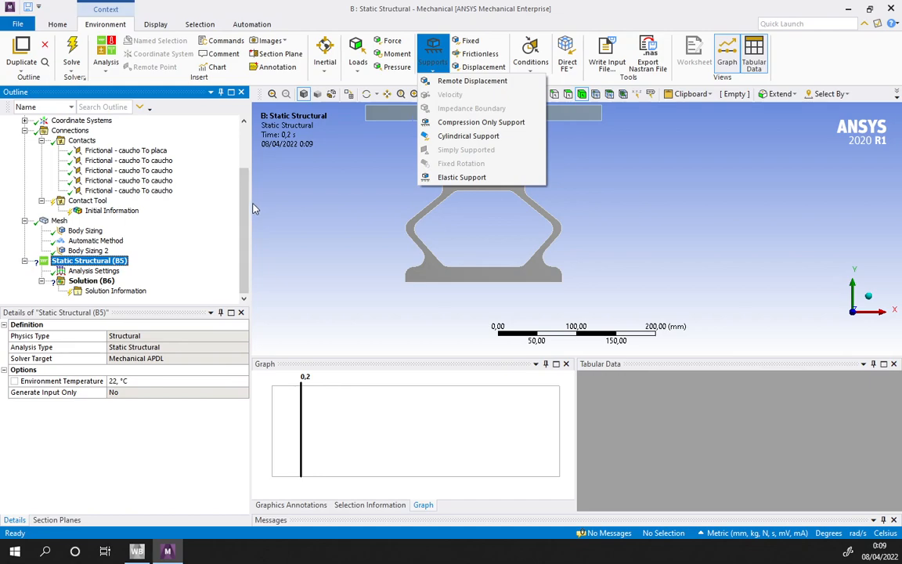
{"action": "left_click_drag", "start_coordinate": [242, 205], "coordinate": [242, 161]}
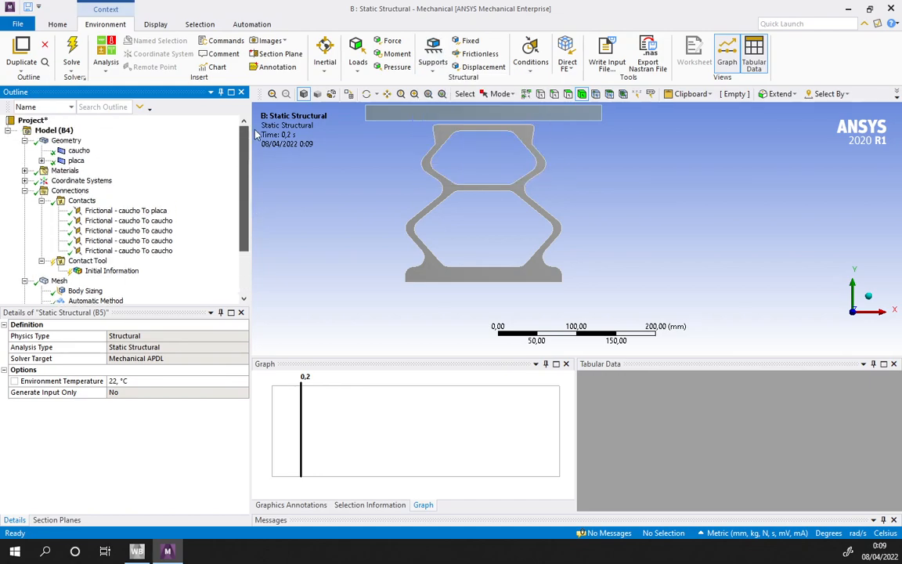
{"action": "left_click", "coordinate": [52, 130]}
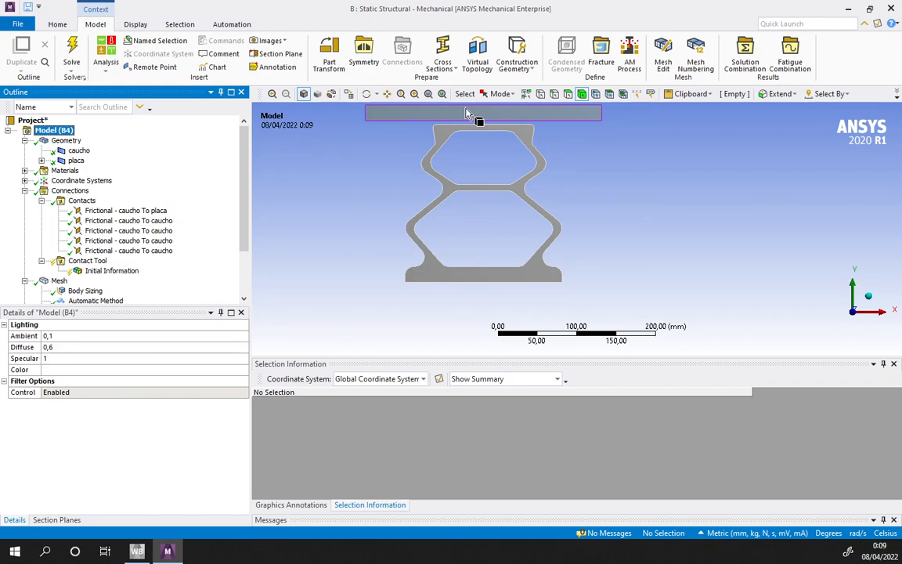
{"action": "left_click", "coordinate": [154, 67]}
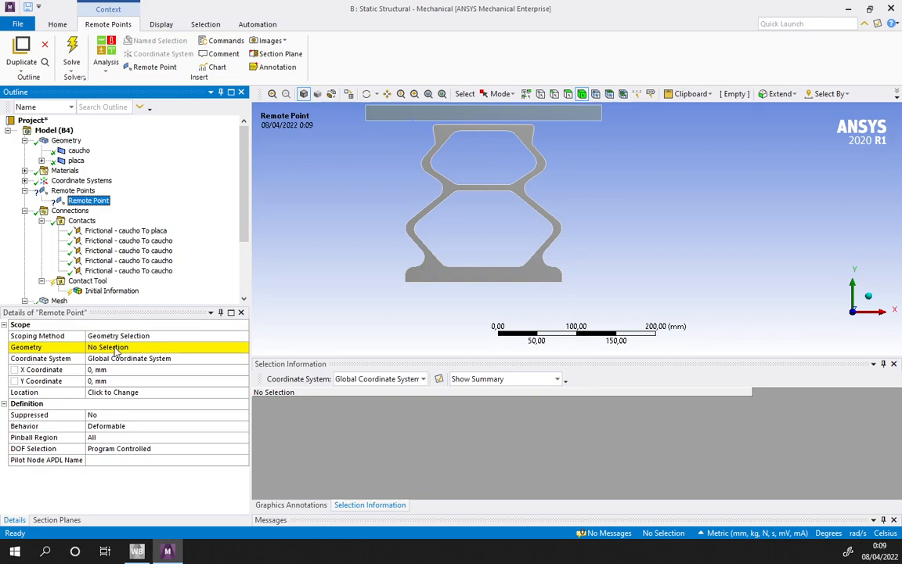
{"action": "left_click", "coordinate": [116, 347]}
{"action": "left_click", "coordinate": [478, 115]}
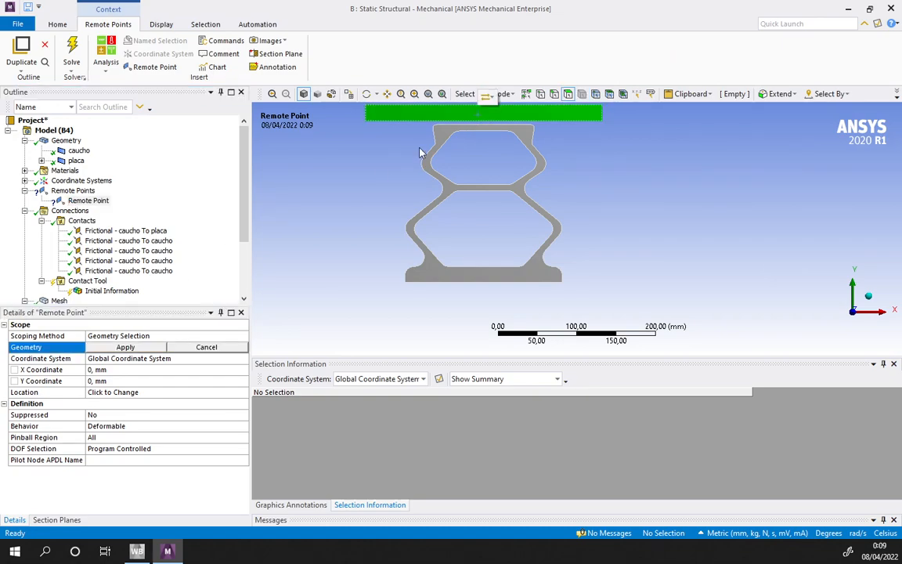
{"action": "left_click", "coordinate": [125, 347]}
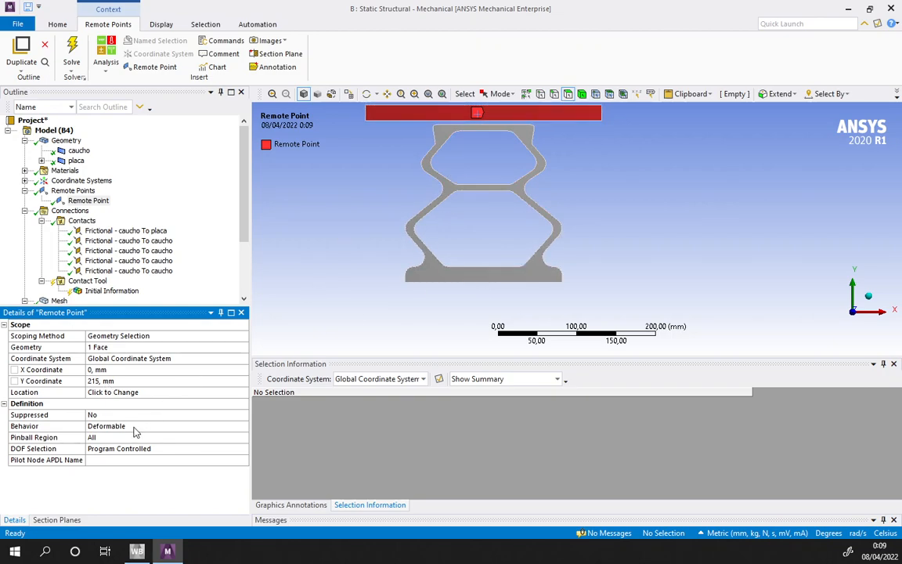
Add a Remote Displacement to the static structural analysis and scope it to the plate's remote point
{"action": "scroll", "coordinate": [133, 212], "scroll_direction": "down", "scroll_amount": 3}
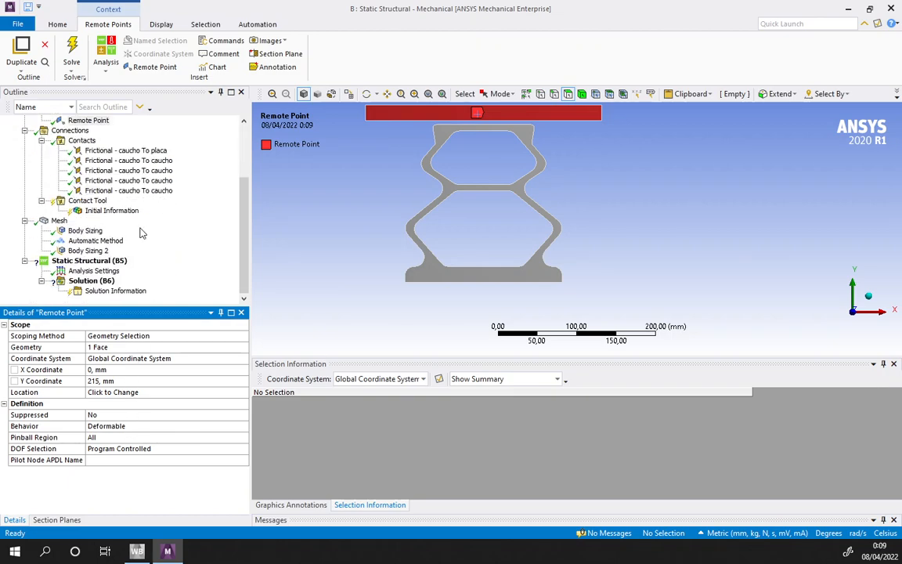
{"action": "left_click", "coordinate": [78, 261]}
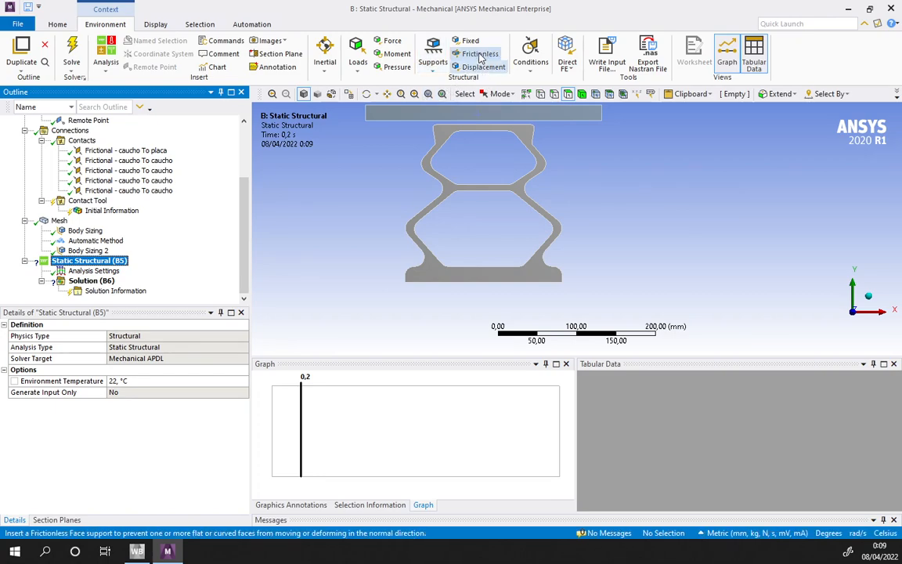
{"action": "left_click", "coordinate": [433, 61]}
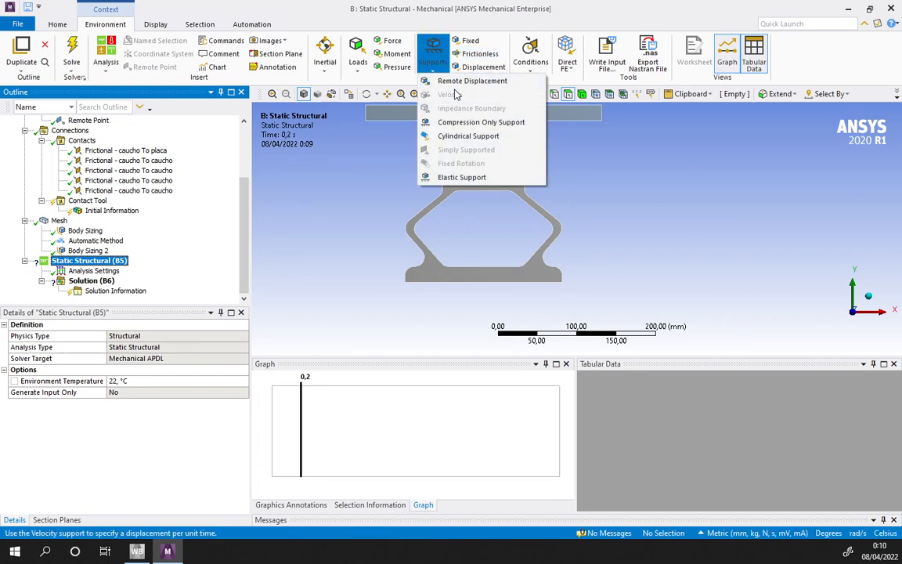
{"action": "left_click", "coordinate": [445, 81]}
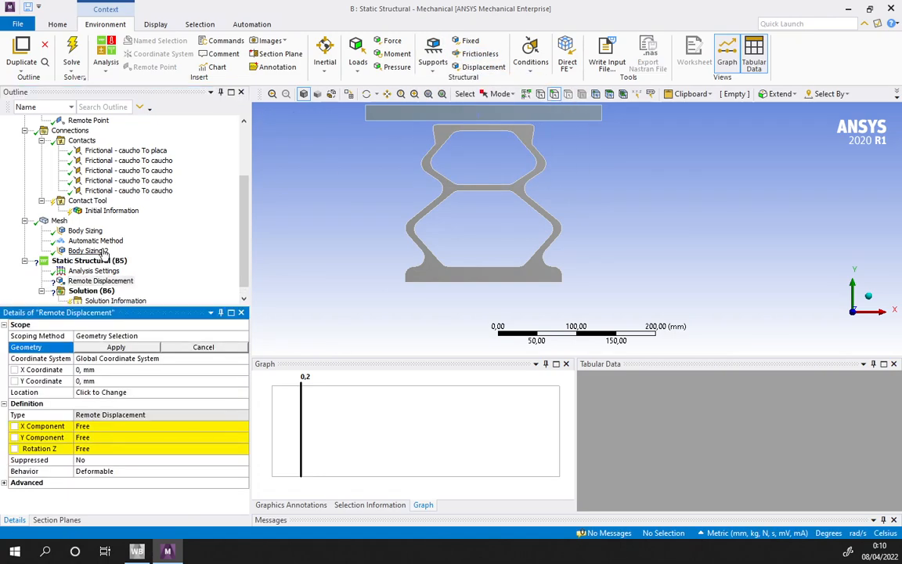
{"action": "left_click", "coordinate": [94, 335]}
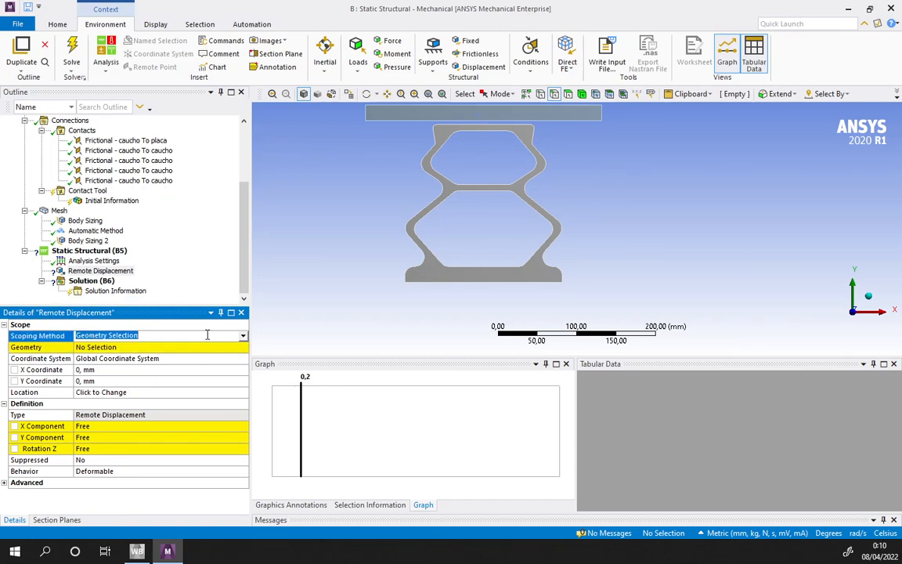
{"action": "left_click", "coordinate": [235, 336]}
{"action": "left_click", "coordinate": [108, 365]}
{"action": "left_click", "coordinate": [180, 347]}
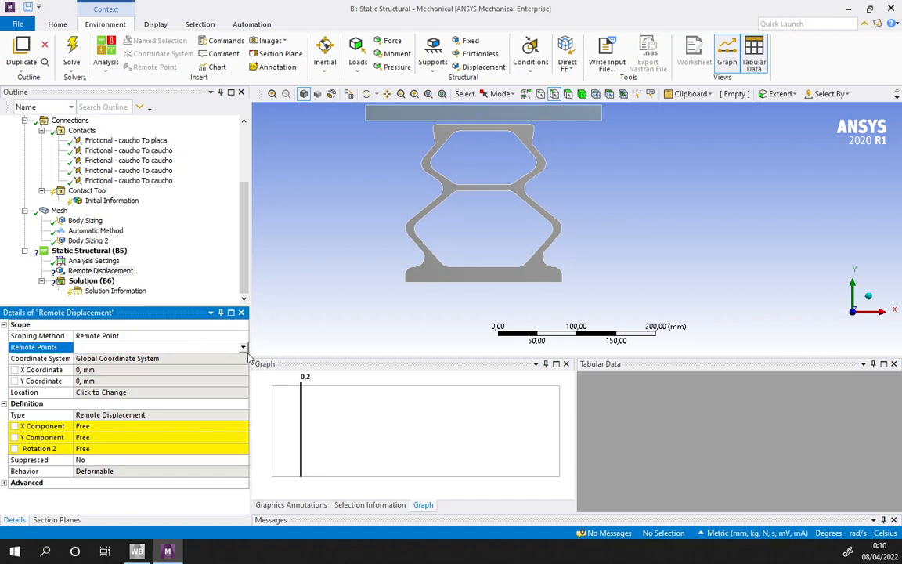
{"action": "left_click", "coordinate": [243, 347]}
{"action": "left_click", "coordinate": [110, 359]}
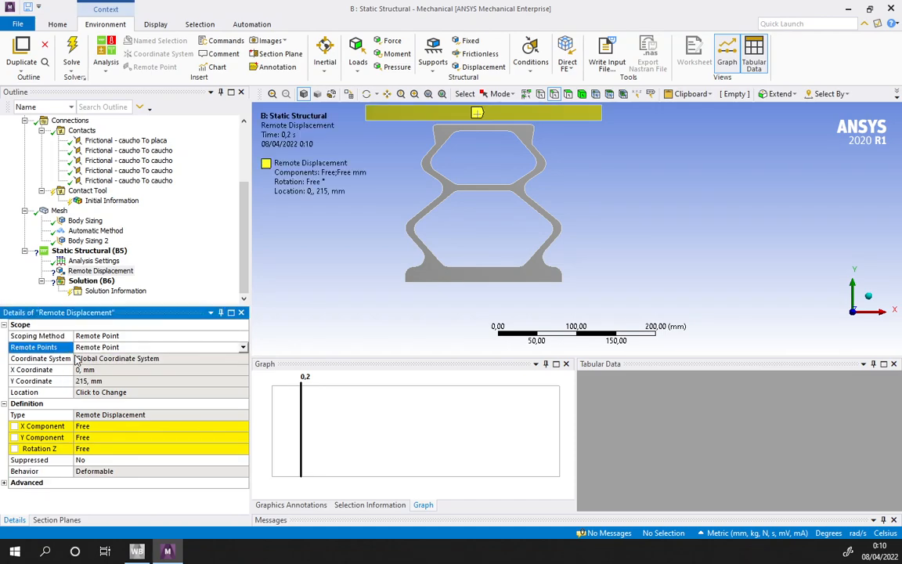
Set the X Component of the remote displacement to 0 mm
{"action": "left_click", "coordinate": [146, 425]}
{"action": "type", "text": "0"}
{"action": "key", "text": "Return"}
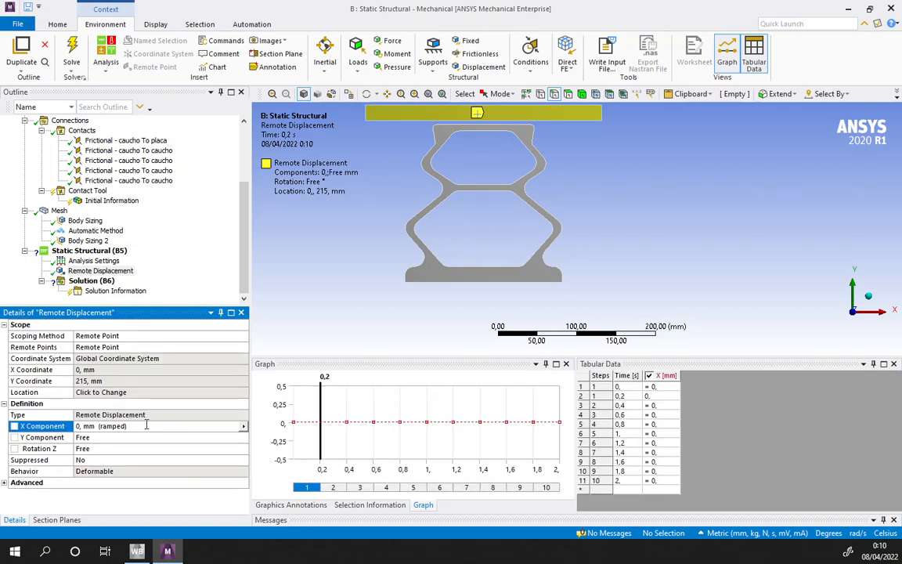
Define the Y Component and Rotation Z of the remote displacement as tabular data
{"action": "left_click", "coordinate": [211, 437]}
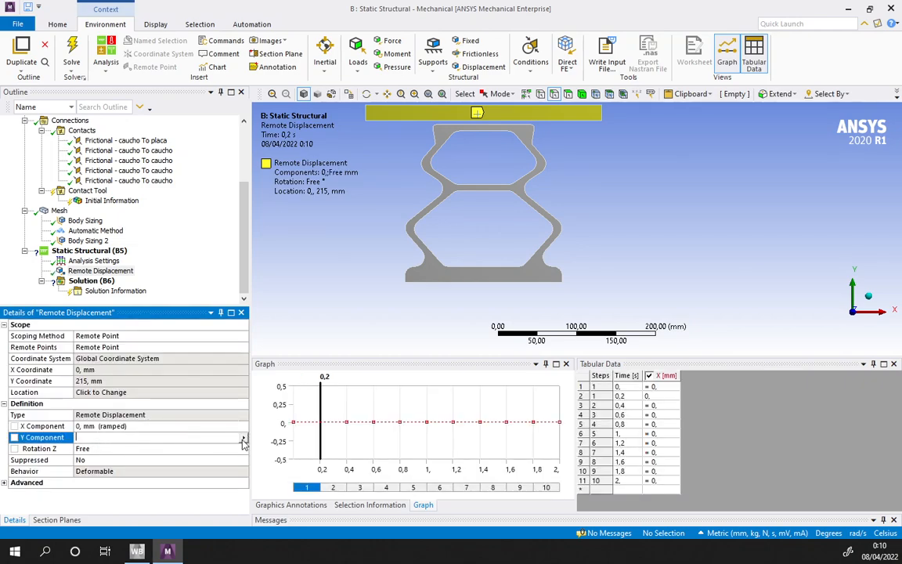
{"action": "left_click", "coordinate": [244, 439]}
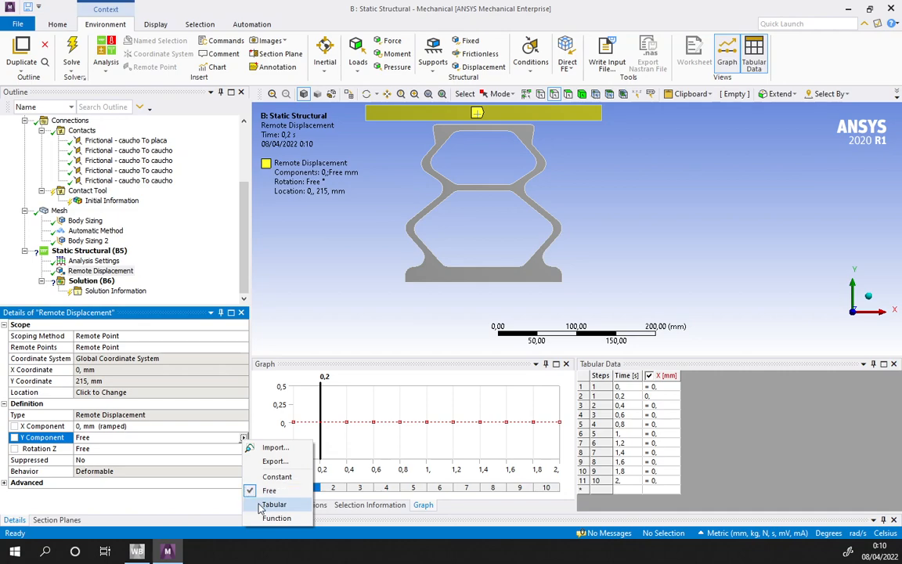
{"action": "left_click", "coordinate": [262, 502]}
{"action": "left_click", "coordinate": [227, 449]}
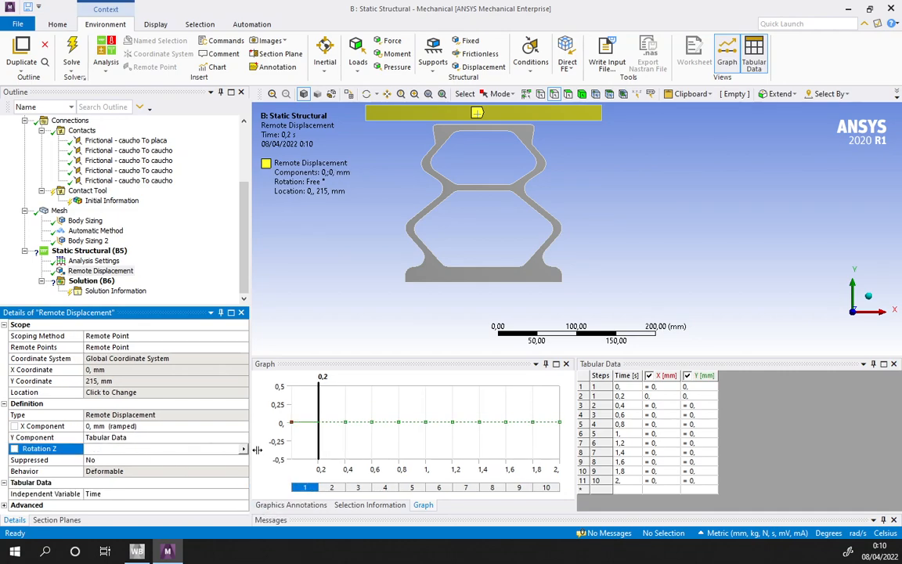
{"action": "left_click", "coordinate": [244, 453]}
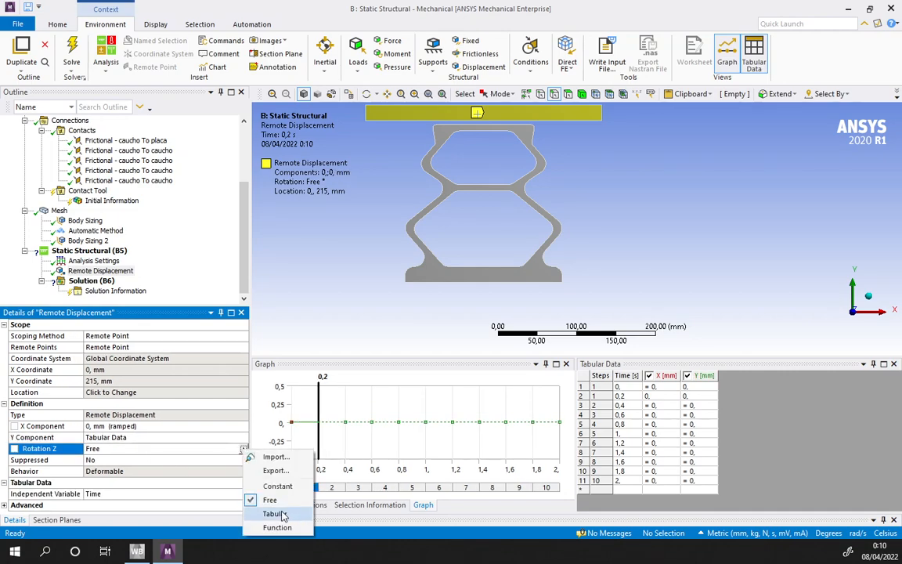
{"action": "left_click", "coordinate": [266, 514]}
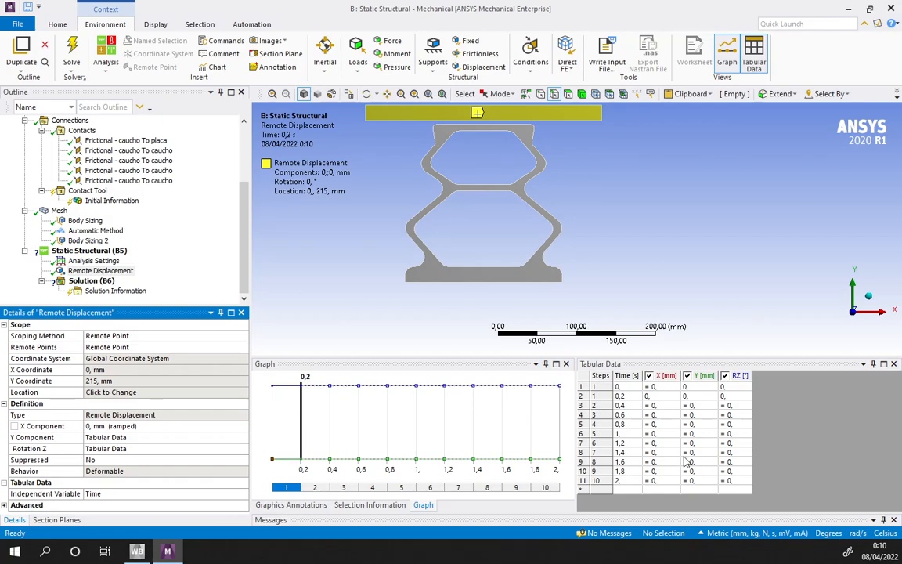
Set the remote displacement's Y value at 2 s (load step 10) to -100 mm
{"action": "left_click", "coordinate": [686, 481]}
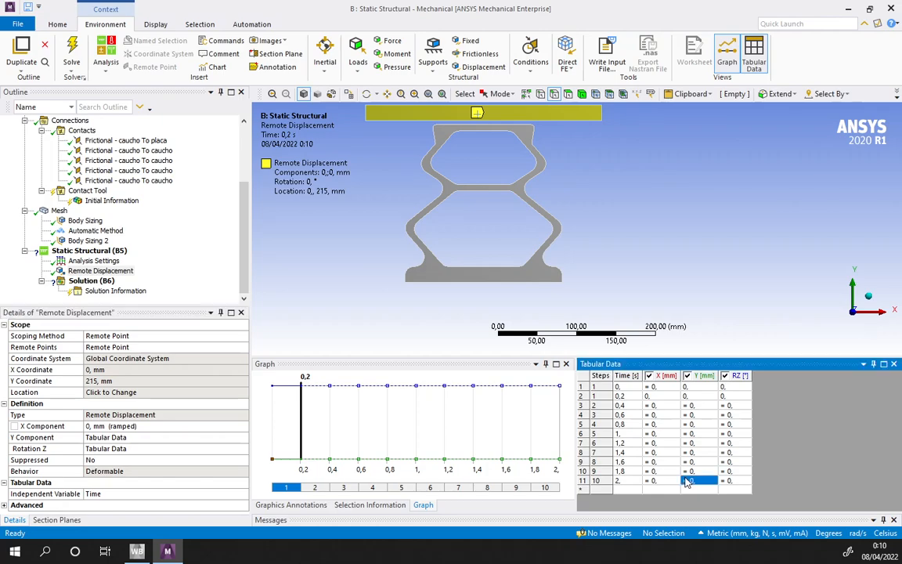
{"action": "left_click", "coordinate": [686, 481]}
{"action": "type", "text": "-100"}
{"action": "key", "text": "Tab"}
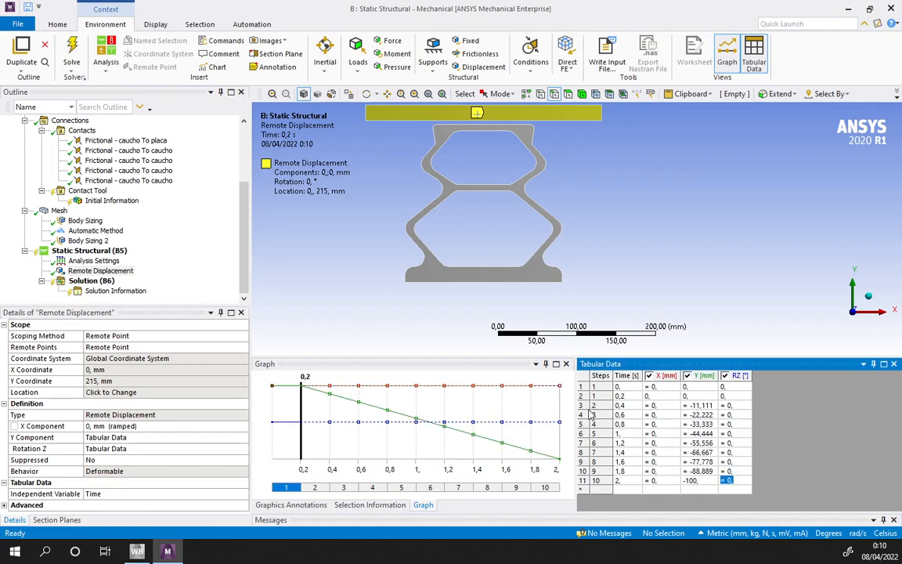
Delete the 0.2 s row's values from the remote displacement table, and set Rotation Z to 7° at 0.8 s and 0° at 1.6 s
{"action": "right_click", "coordinate": [598, 397]}
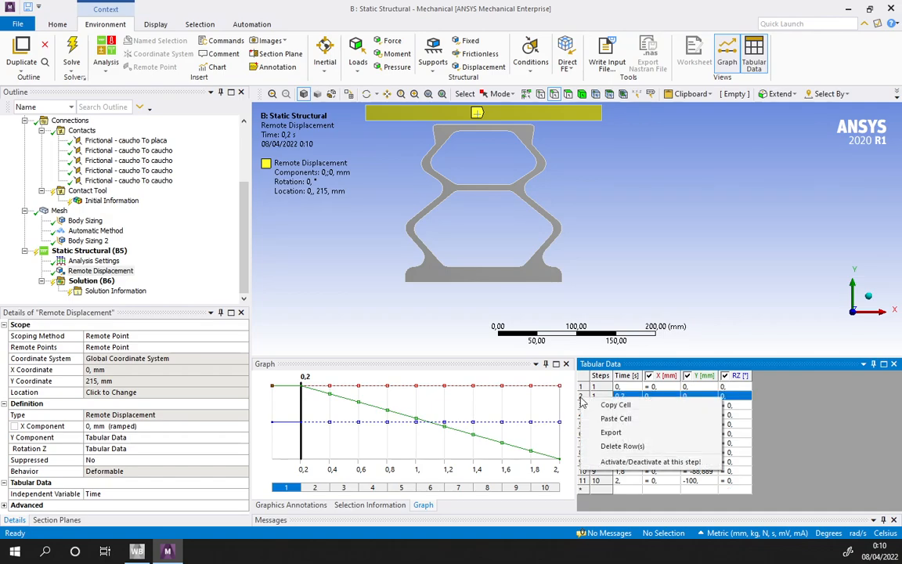
{"action": "left_click", "coordinate": [611, 447]}
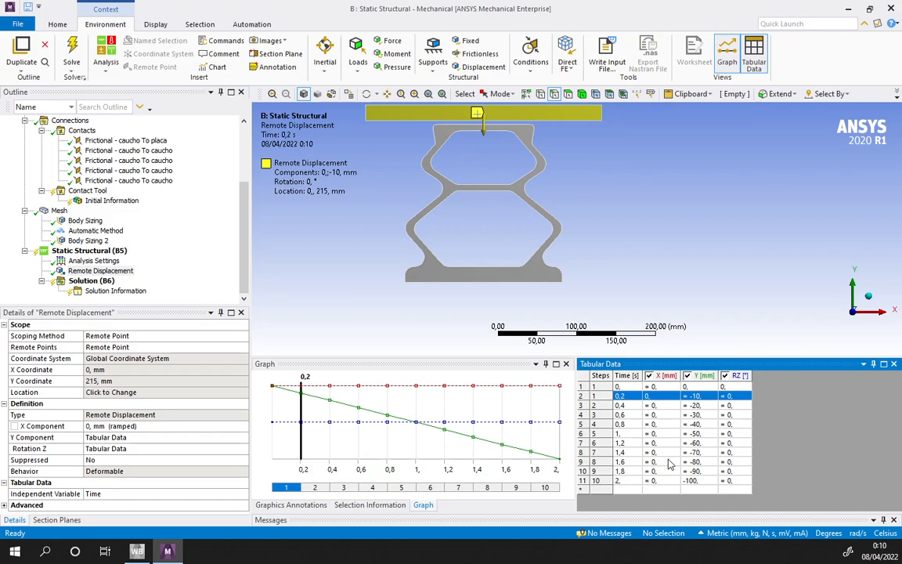
{"action": "left_click", "coordinate": [728, 425]}
{"action": "type", "text": "7"}
{"action": "key", "text": "Return"}
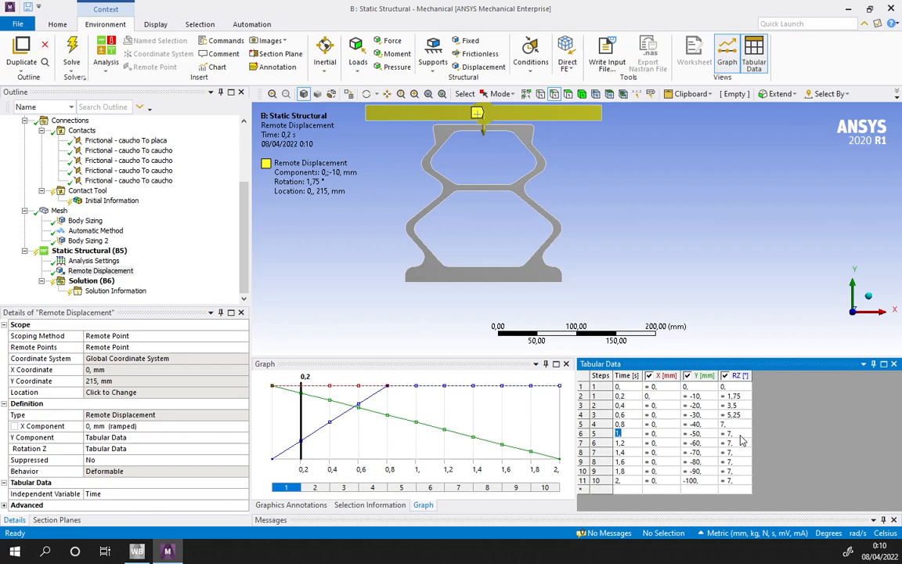
{"action": "left_click", "coordinate": [729, 462]}
{"action": "type", "text": "0"}
{"action": "key", "text": "Return"}
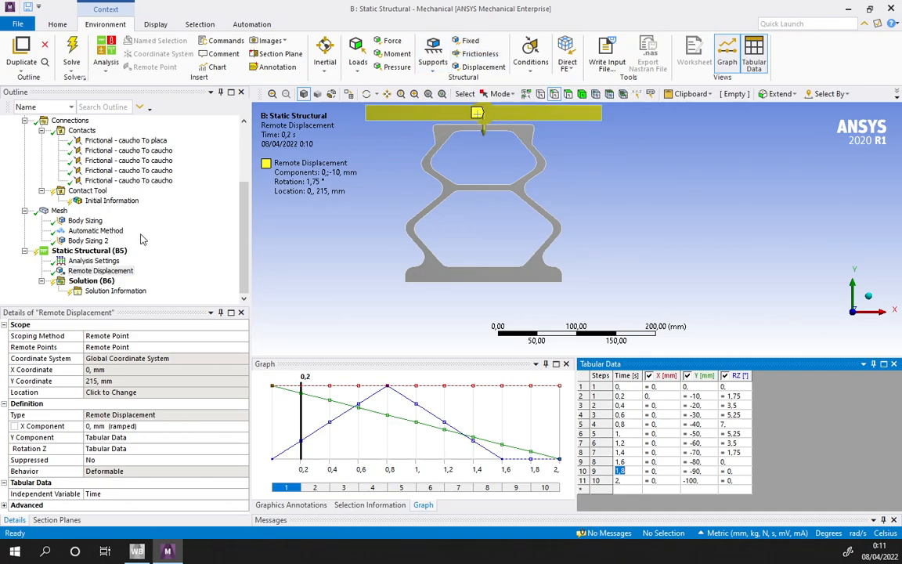
Add a Fixed Support to the bottom edge of the rubber seal
{"action": "left_click", "coordinate": [468, 41]}
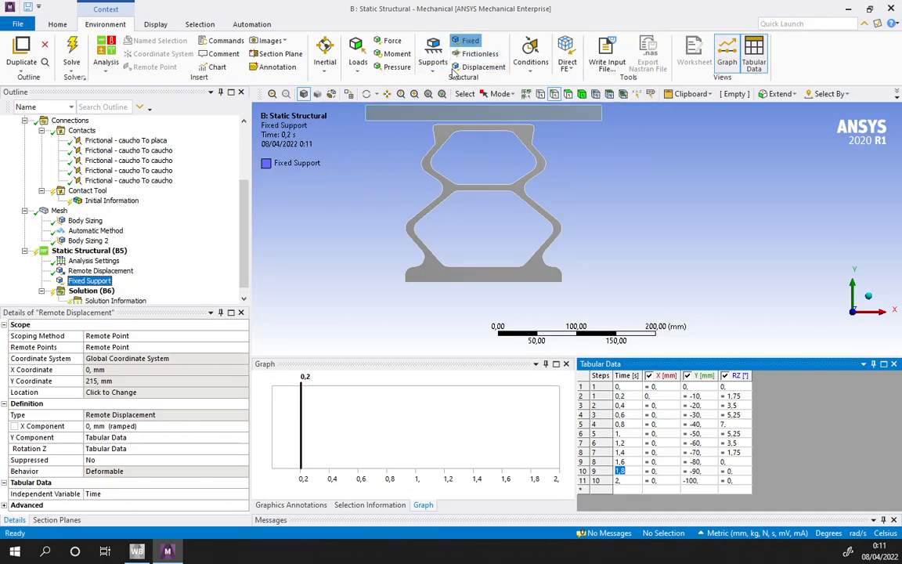
{"action": "left_click", "coordinate": [466, 284]}
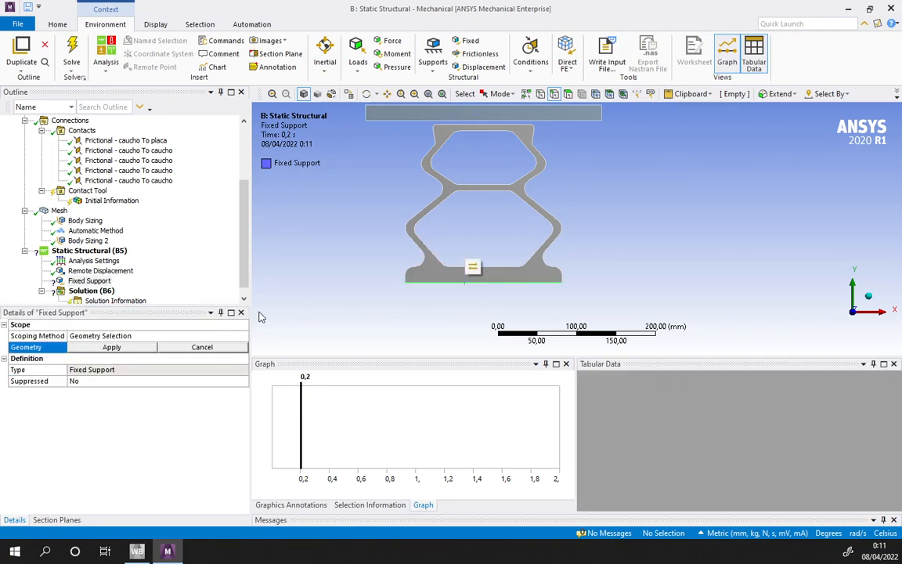
{"action": "left_click", "coordinate": [114, 347]}
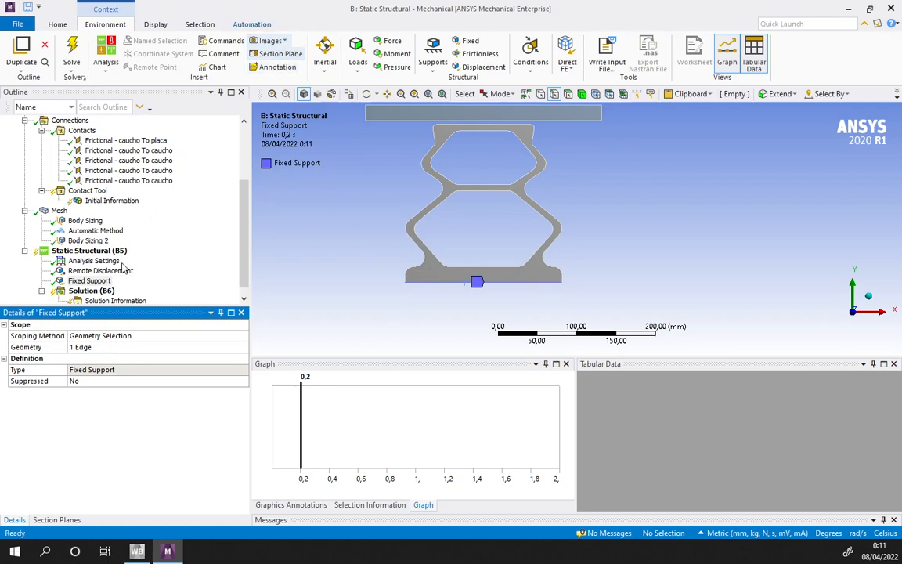
Add Total Deformation and Equivalent (von-Mises) Stress results for all bodies to the solution
{"action": "scroll", "coordinate": [119, 258], "scroll_direction": "down", "scroll_amount": 1}
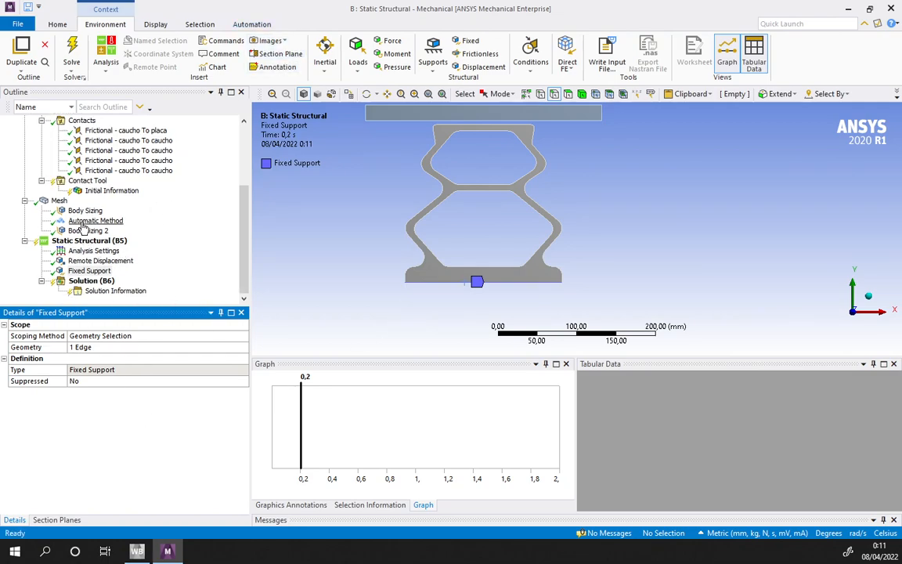
{"action": "left_click", "coordinate": [72, 251]}
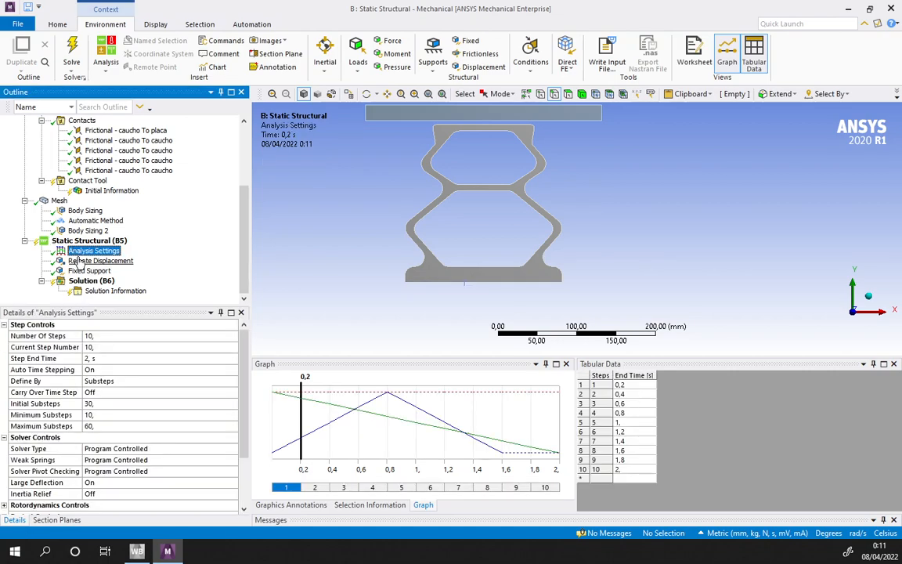
{"action": "left_click", "coordinate": [79, 262]}
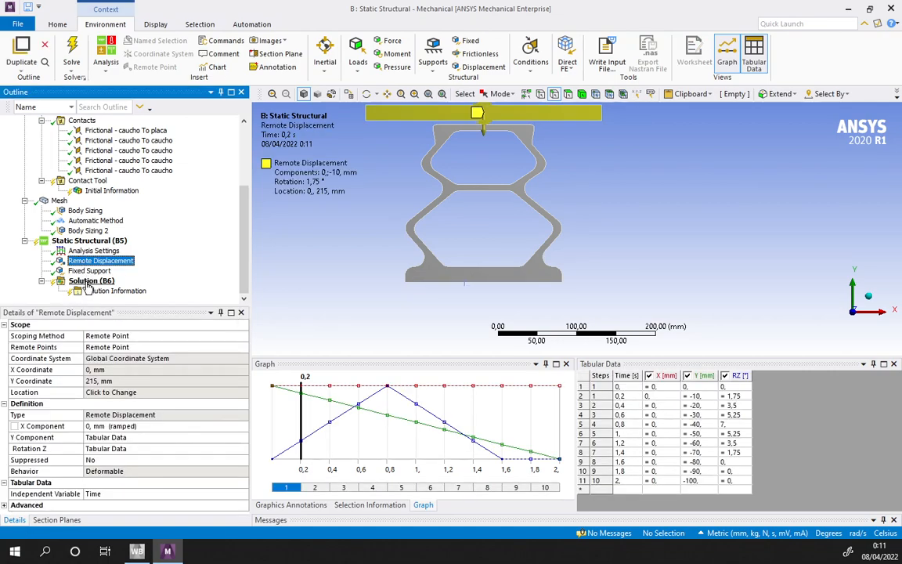
{"action": "left_click", "coordinate": [88, 282]}
{"action": "left_click", "coordinate": [409, 64]}
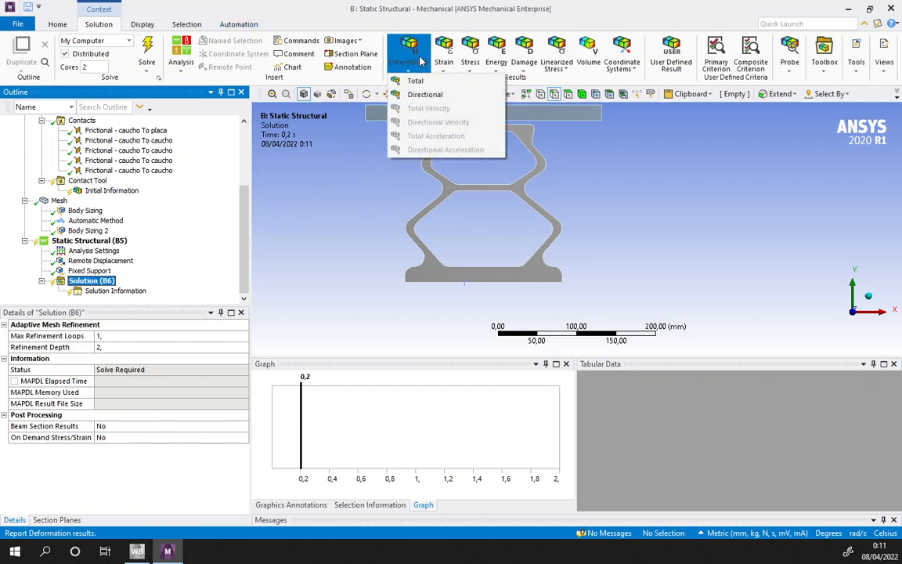
{"action": "left_click", "coordinate": [421, 80]}
{"action": "left_click", "coordinate": [470, 59]}
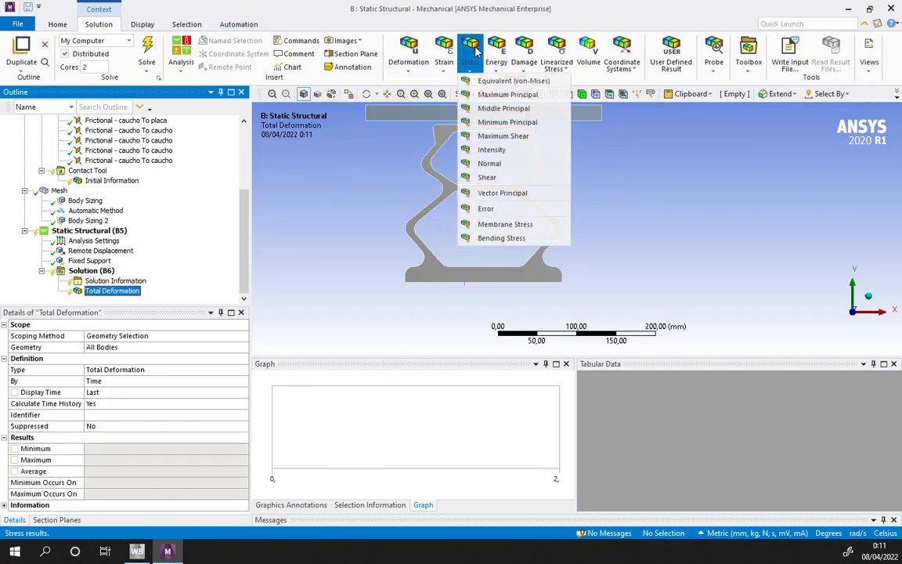
{"action": "left_click", "coordinate": [480, 85]}
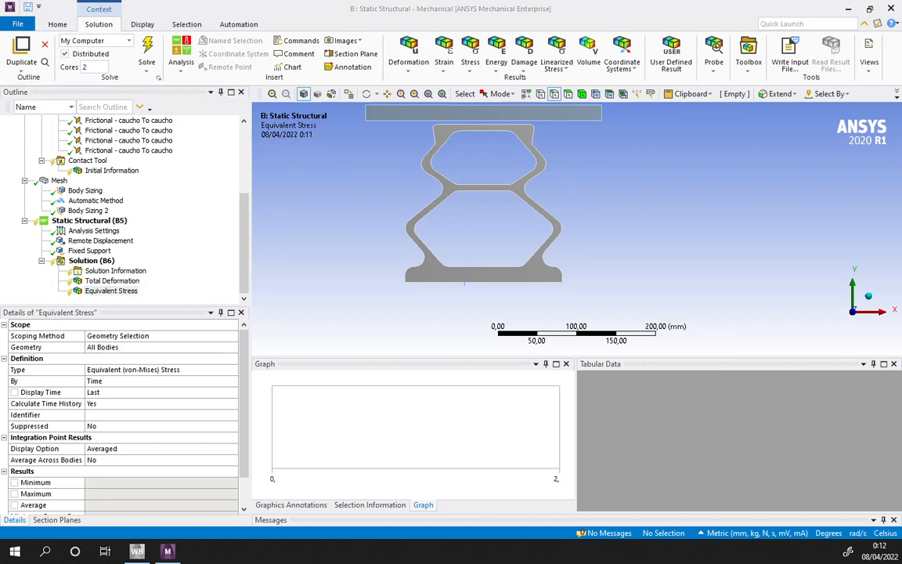
Set Generate Restart Points to Manual in the restart controls of the analysis settings
{"action": "left_click", "coordinate": [93, 231]}
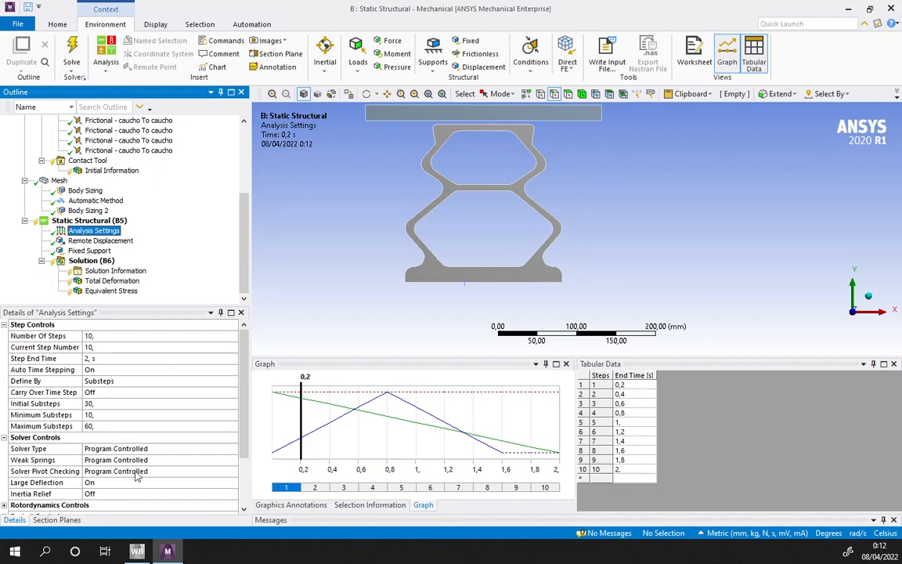
{"action": "scroll", "coordinate": [29, 421], "scroll_direction": "down", "scroll_amount": 2}
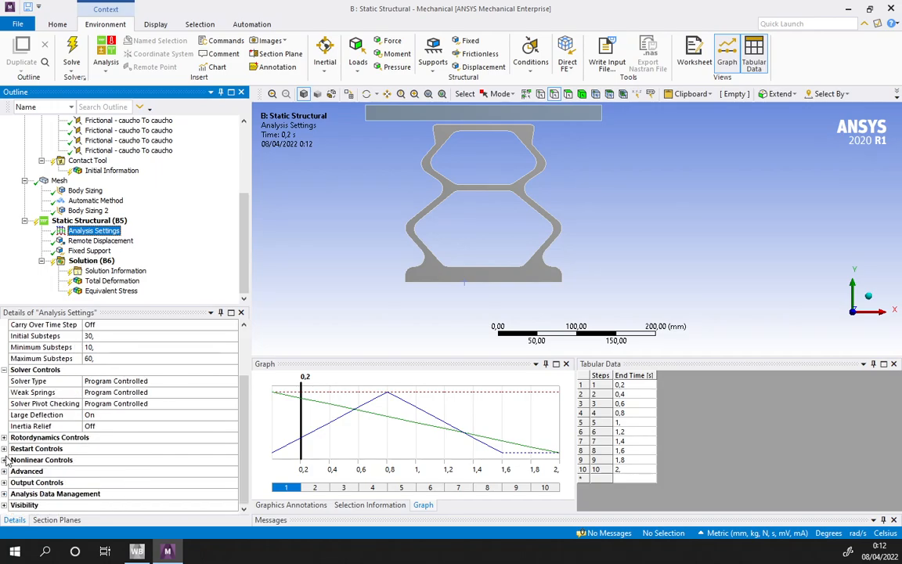
{"action": "left_click", "coordinate": [7, 449]}
{"action": "scroll", "coordinate": [138, 462], "scroll_direction": "down", "scroll_amount": 1}
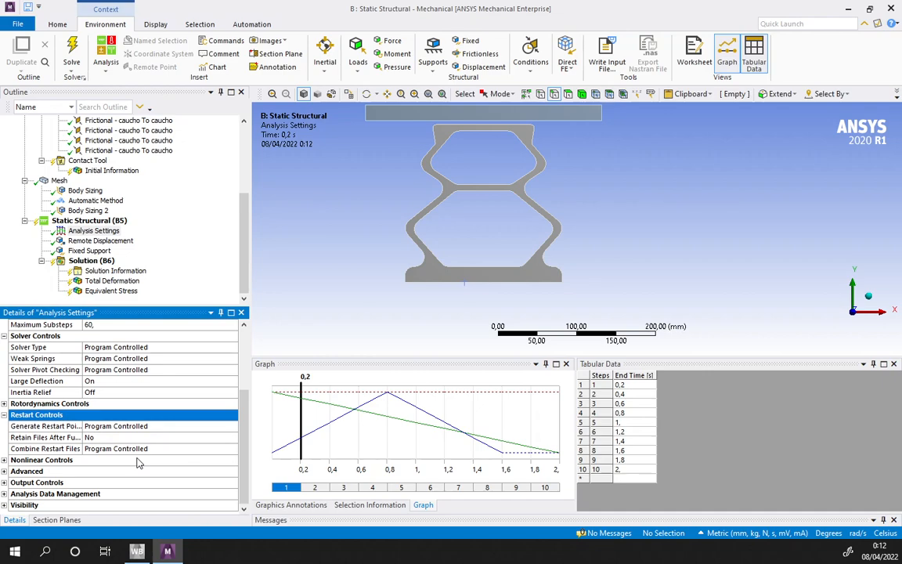
{"action": "left_click", "coordinate": [173, 426]}
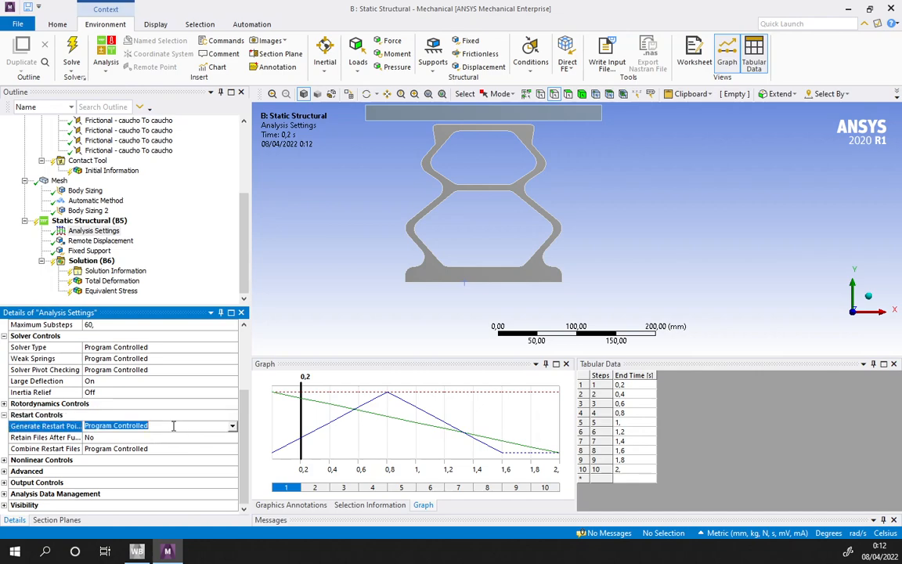
{"action": "left_click", "coordinate": [232, 427]}
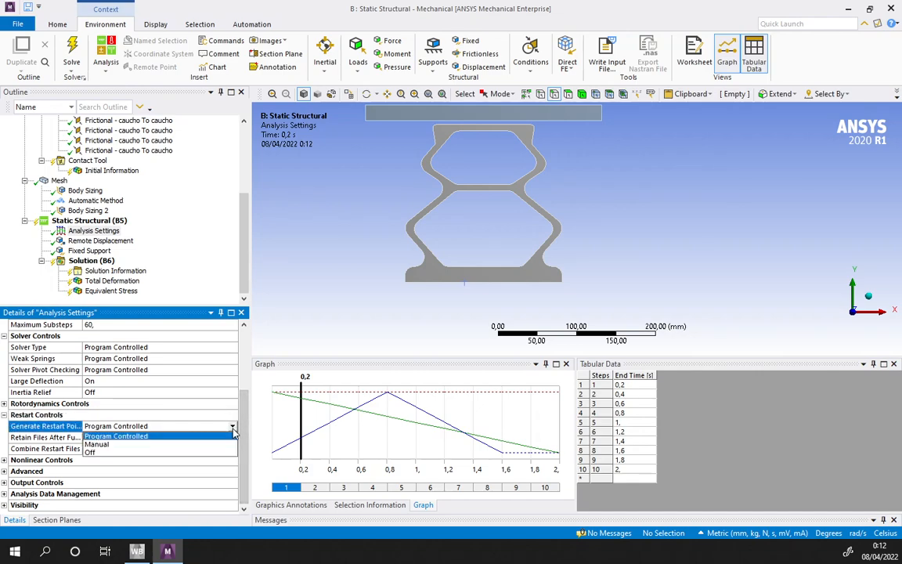
{"action": "left_click", "coordinate": [112, 447]}
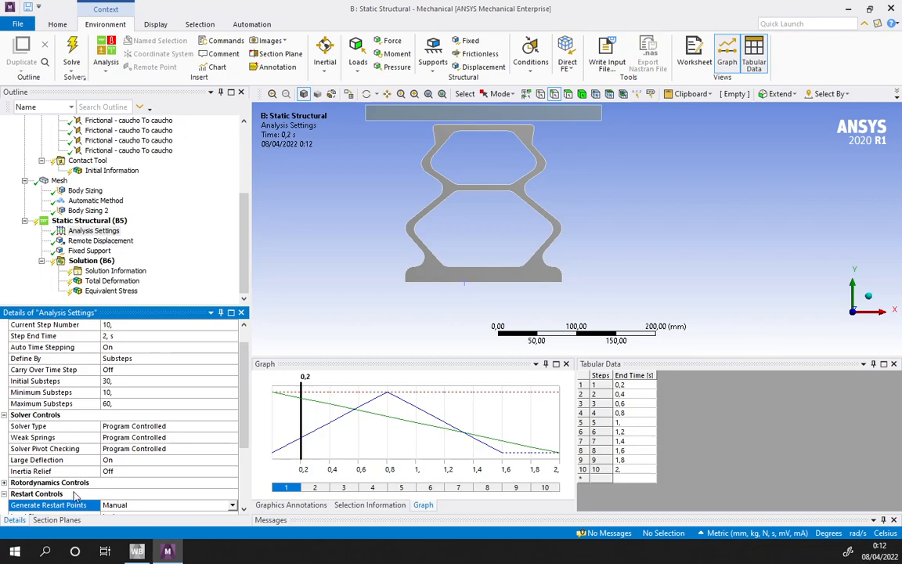
Set the restart controls' Load Step to All so restart points are generated for every load step
{"action": "scroll", "coordinate": [65, 494], "scroll_direction": "down", "scroll_amount": 3}
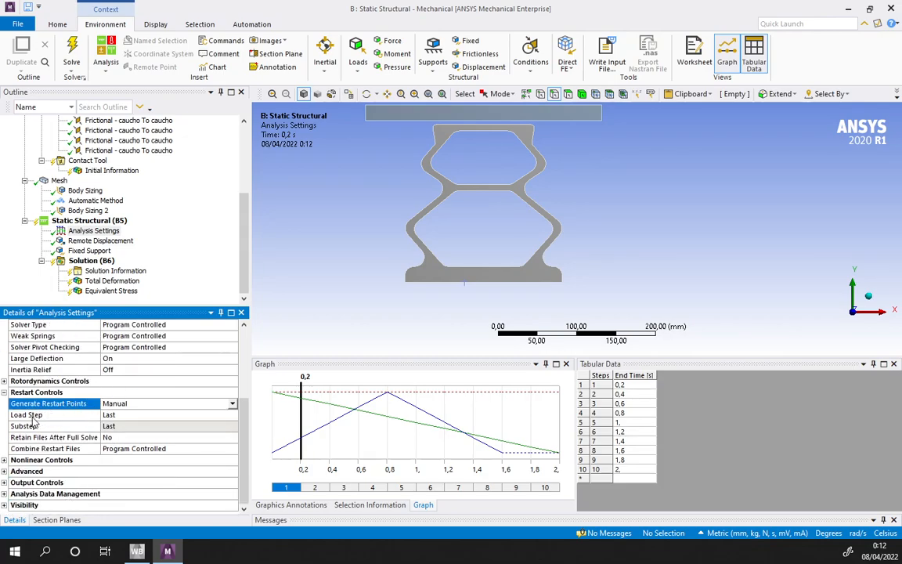
{"action": "left_click", "coordinate": [144, 416]}
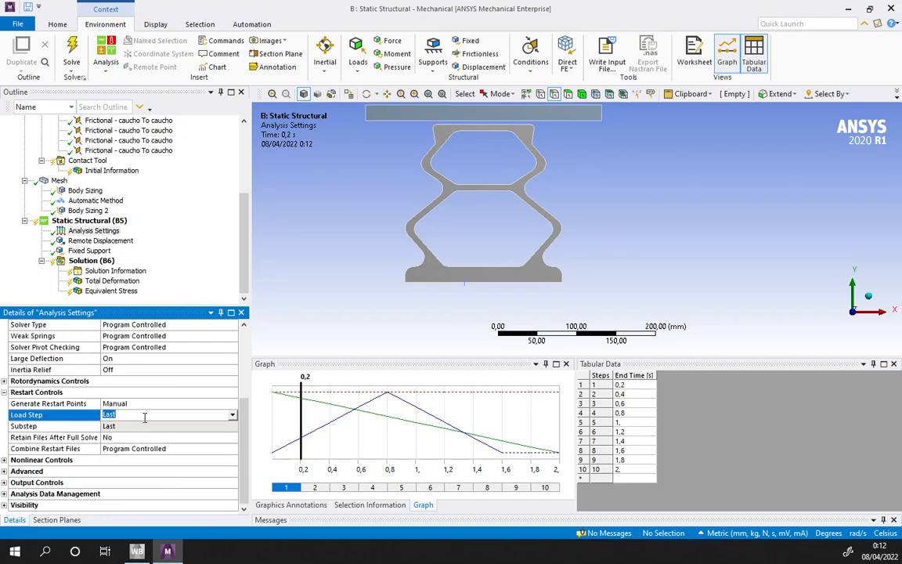
{"action": "double_click", "coordinate": [116, 417]}
{"action": "scroll", "coordinate": [135, 461], "scroll_direction": "down", "scroll_amount": 3}
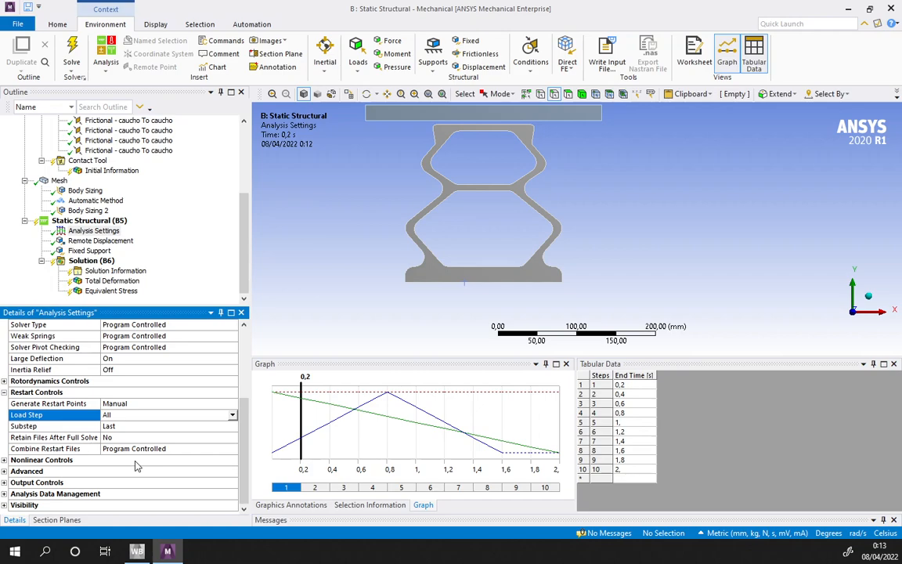
{"action": "scroll", "coordinate": [35, 464], "scroll_direction": "up", "scroll_amount": 4}
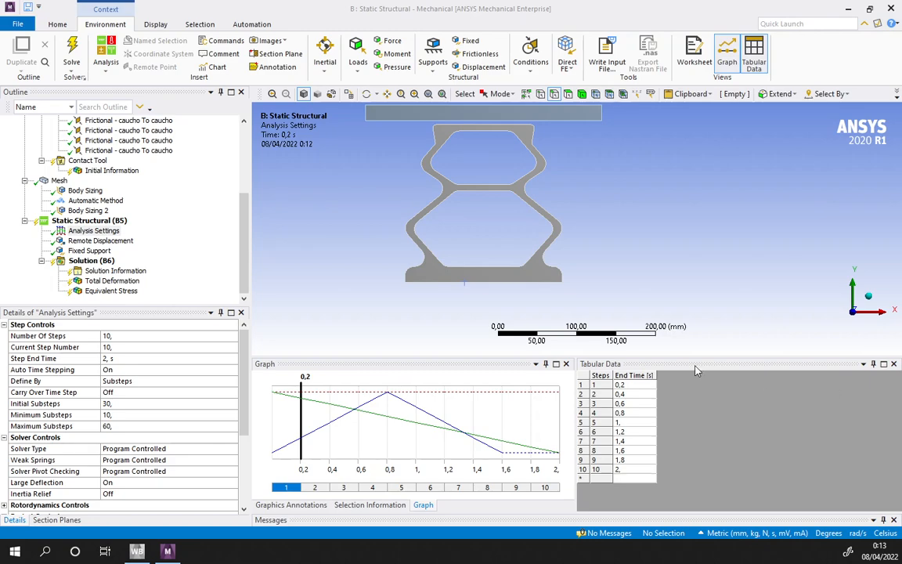
Solve the static structural analysis and switch the Solution Information output to Force Convergence
{"action": "left_click", "coordinate": [91, 260]}
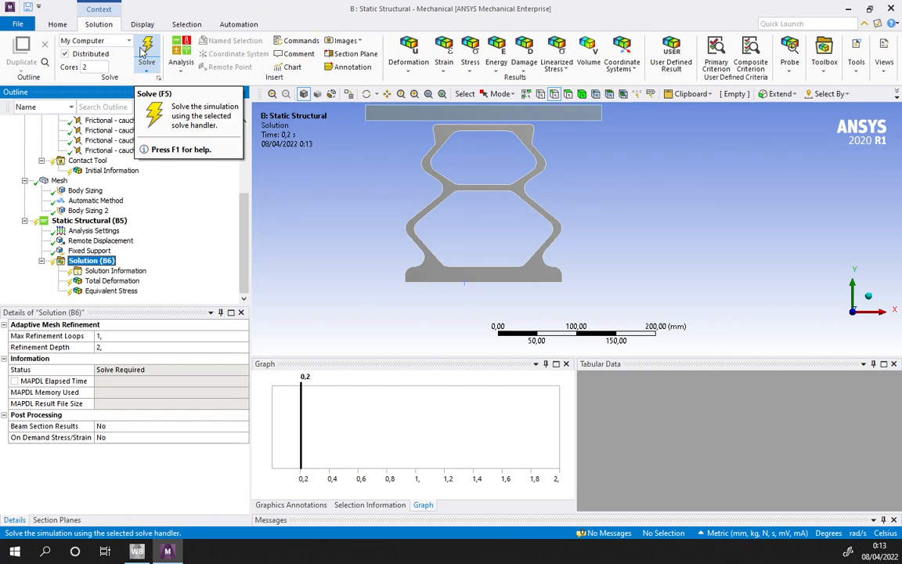
{"action": "left_click", "coordinate": [142, 51]}
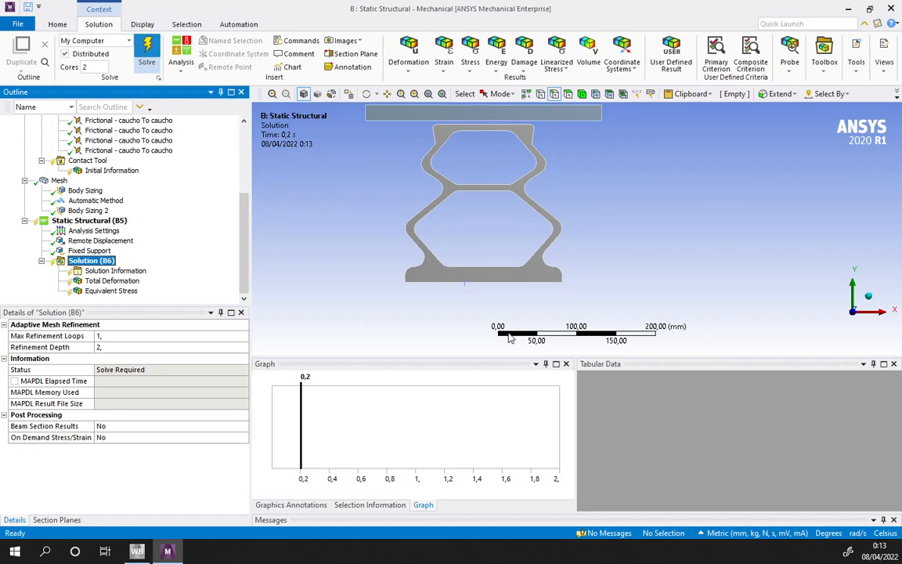
{"action": "left_click", "coordinate": [104, 273]}
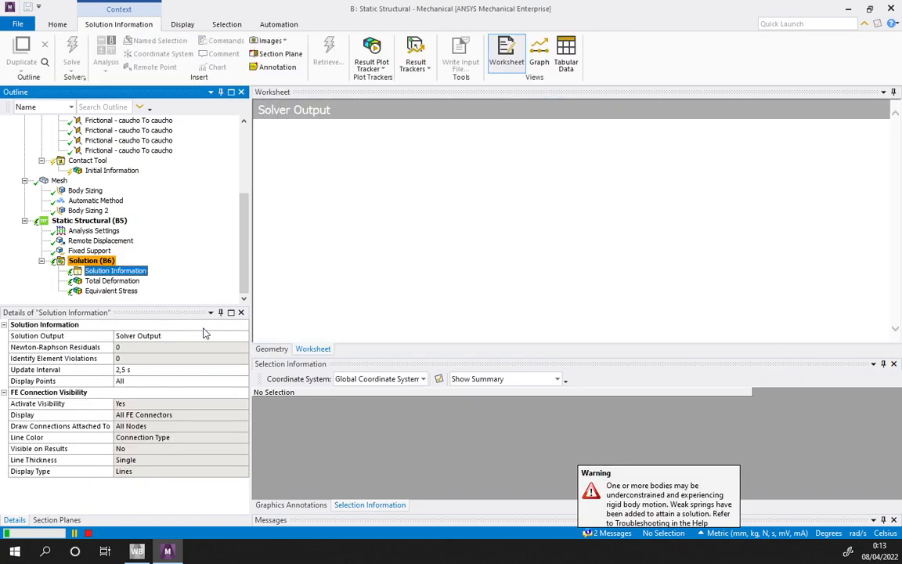
{"action": "left_click", "coordinate": [221, 336]}
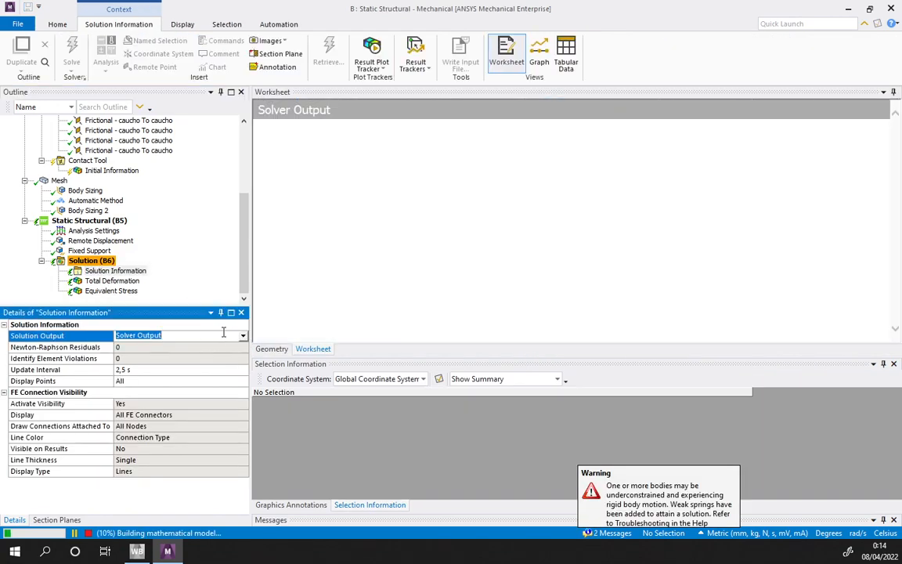
{"action": "left_click", "coordinate": [243, 336]}
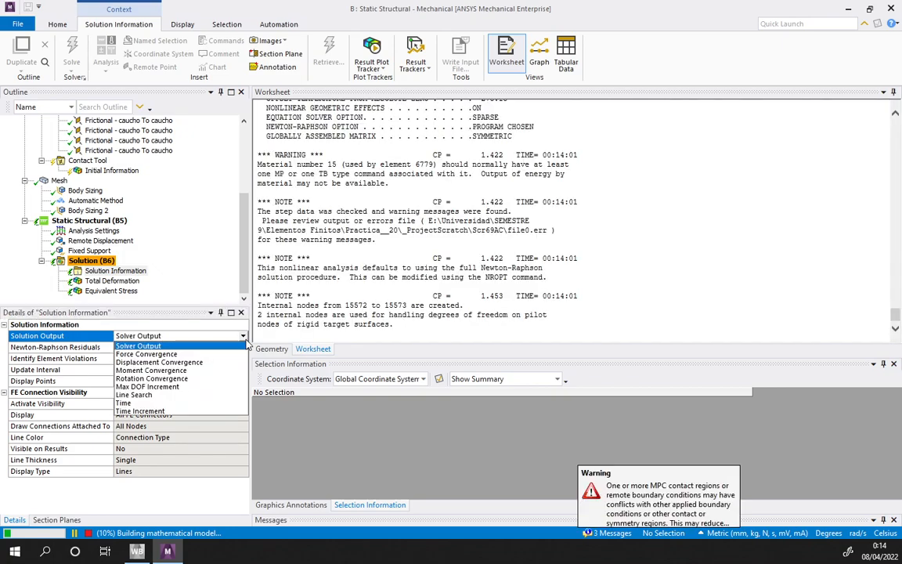
{"action": "left_click", "coordinate": [175, 356]}
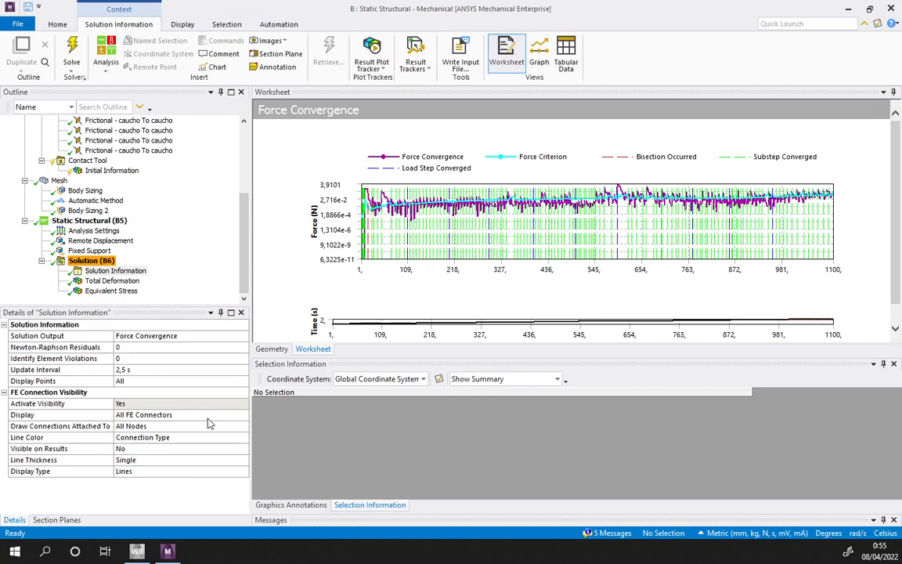
Display the Total Deformation result and examine the compressed seal beneath the plate up close
{"action": "left_click", "coordinate": [112, 280]}
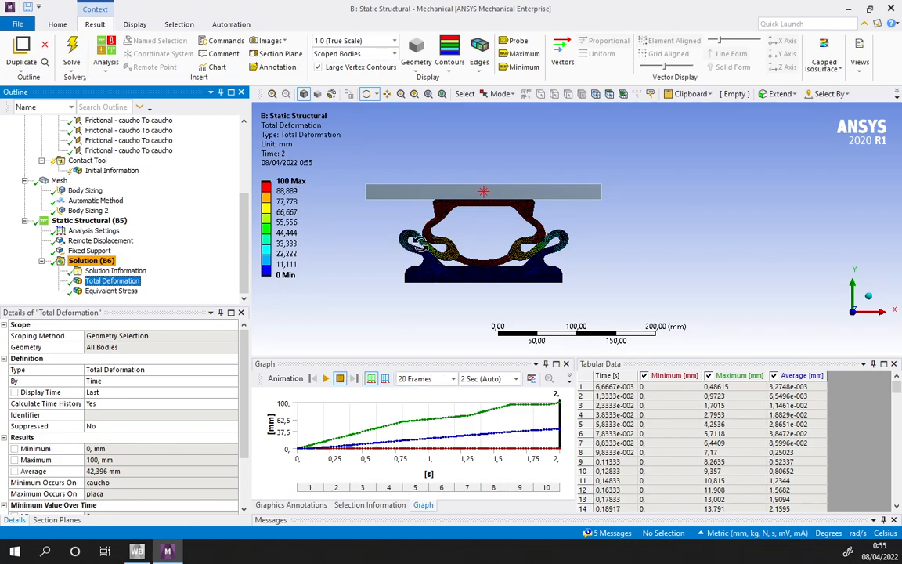
{"action": "left_click_drag", "start_coordinate": [420, 244], "coordinate": [428, 256]}
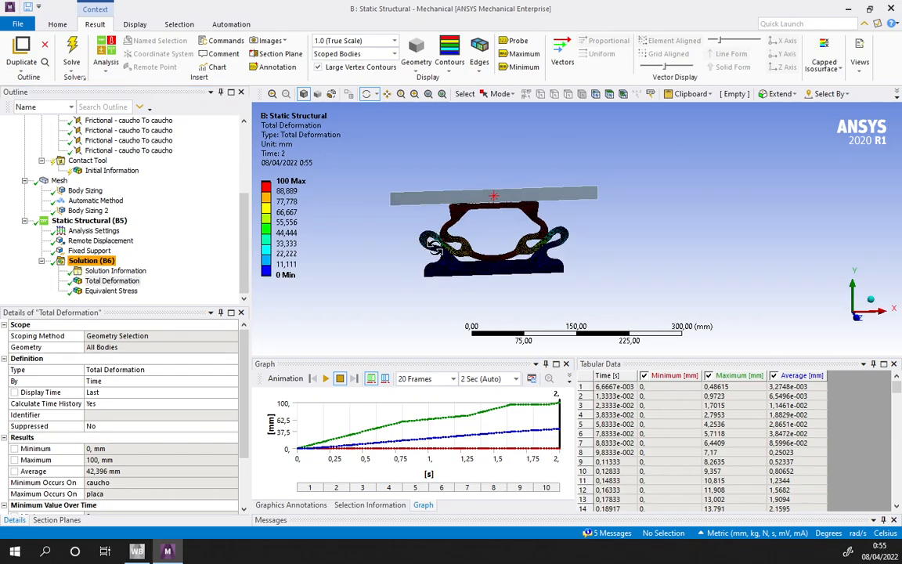
{"action": "scroll", "coordinate": [430, 240], "scroll_direction": "up", "scroll_amount": 5}
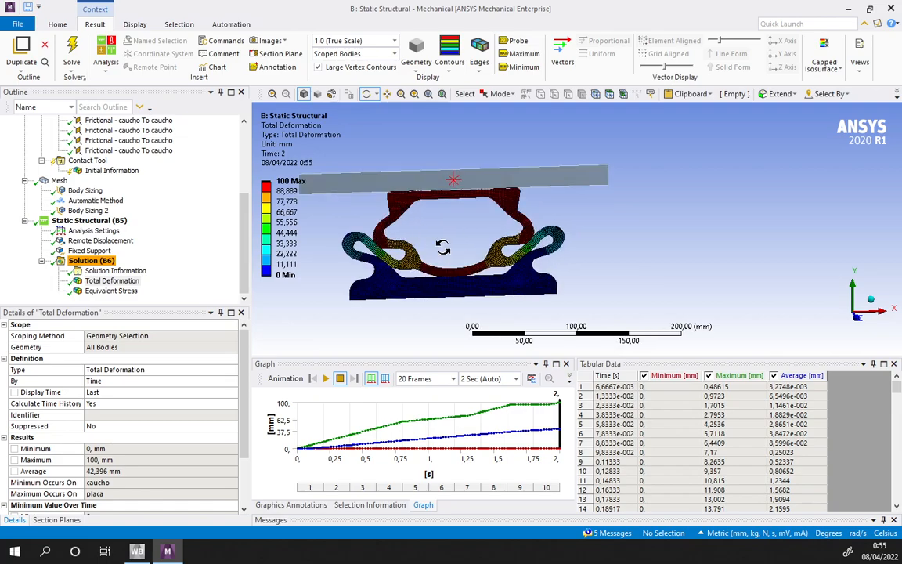
{"action": "left_click_drag", "start_coordinate": [490, 267], "coordinate": [491, 269]}
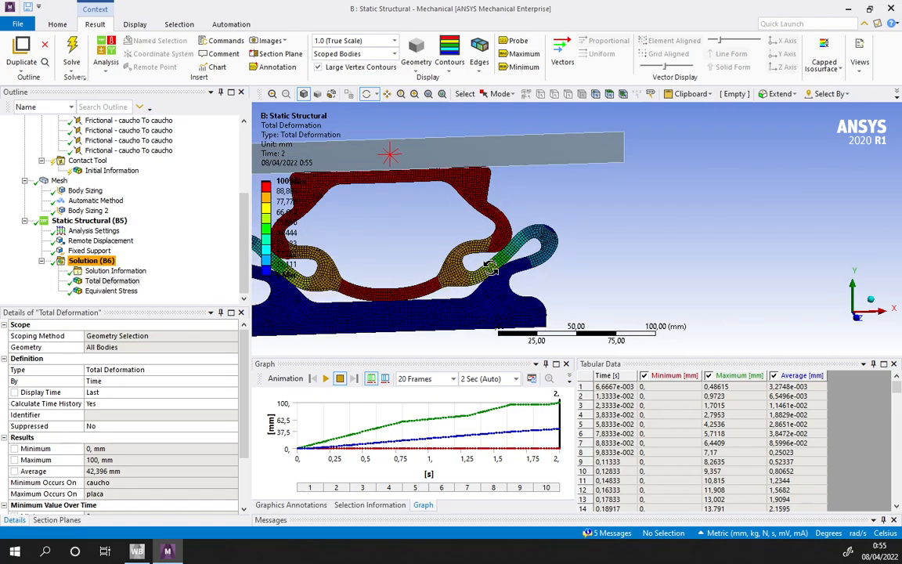
{"action": "scroll", "coordinate": [491, 268], "scroll_direction": "down", "scroll_amount": 2}
Set the result animation to 100 frames and animate the Total Deformation and Equivalent Stress results
{"action": "left_click", "coordinate": [412, 383]}
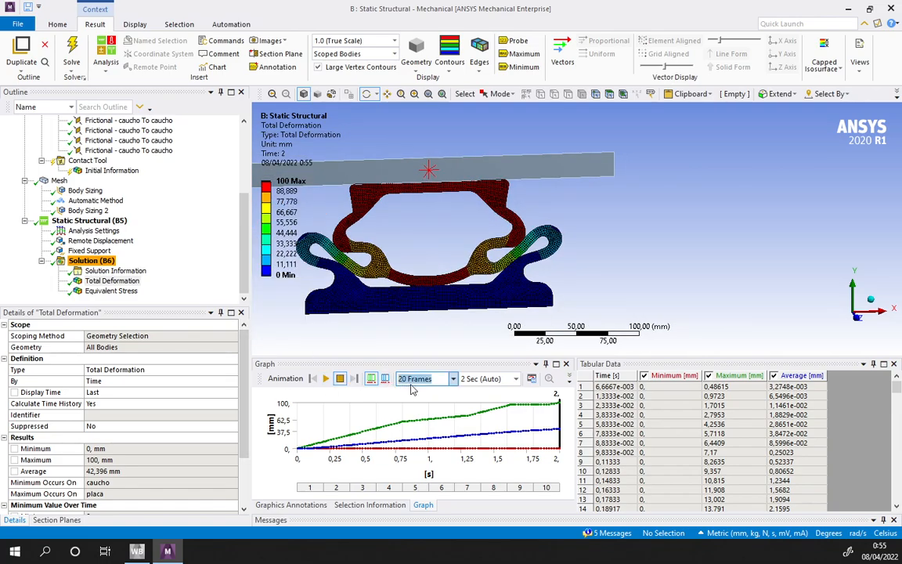
{"action": "left_click", "coordinate": [454, 379]}
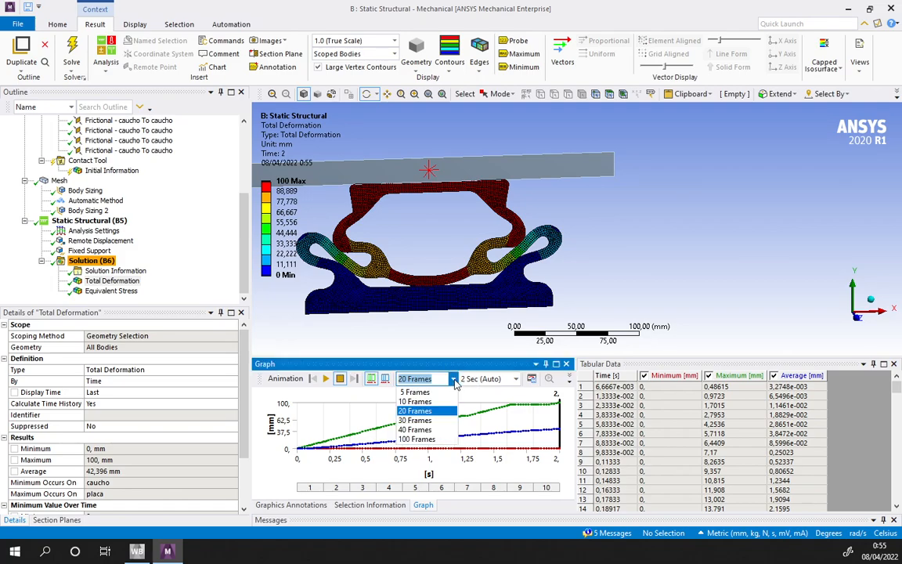
{"action": "left_click", "coordinate": [384, 396]}
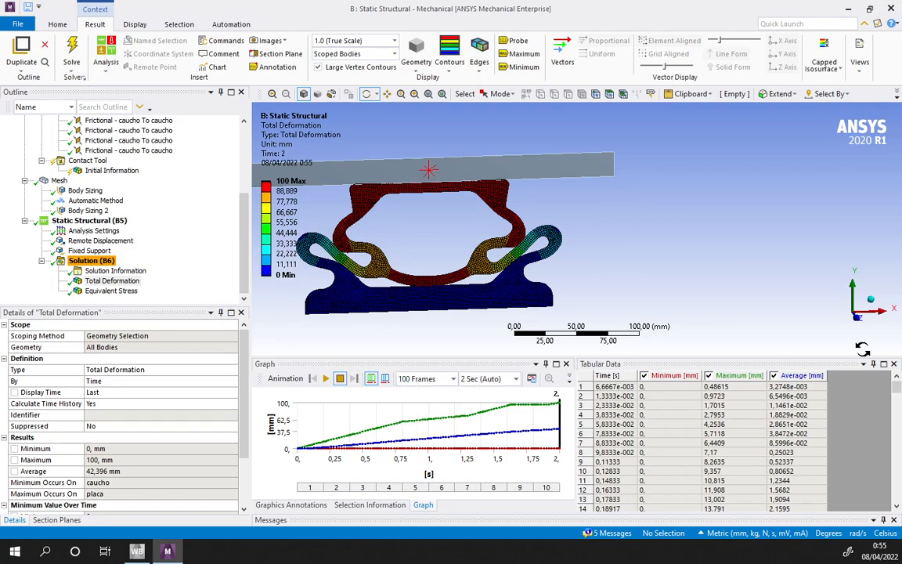
{"action": "left_click", "coordinate": [857, 320]}
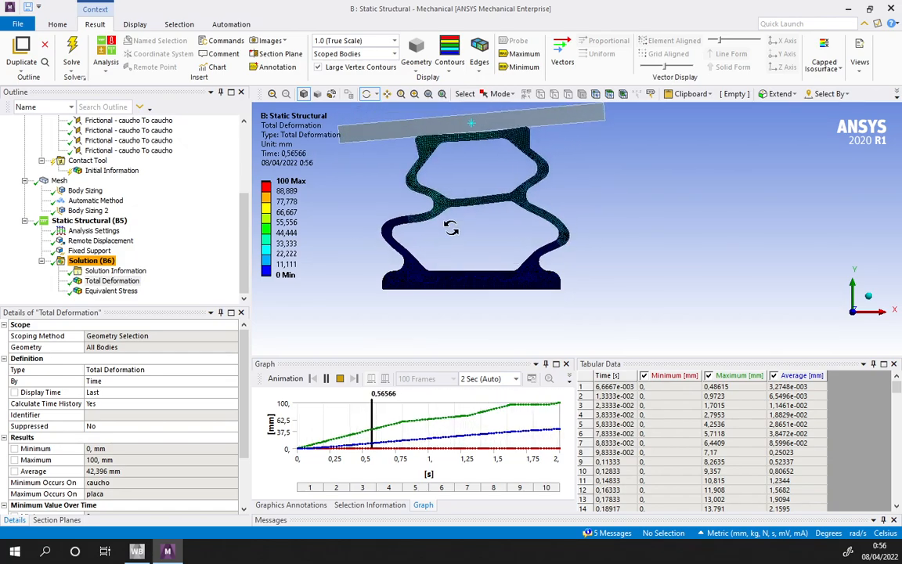
{"action": "left_click", "coordinate": [85, 291]}
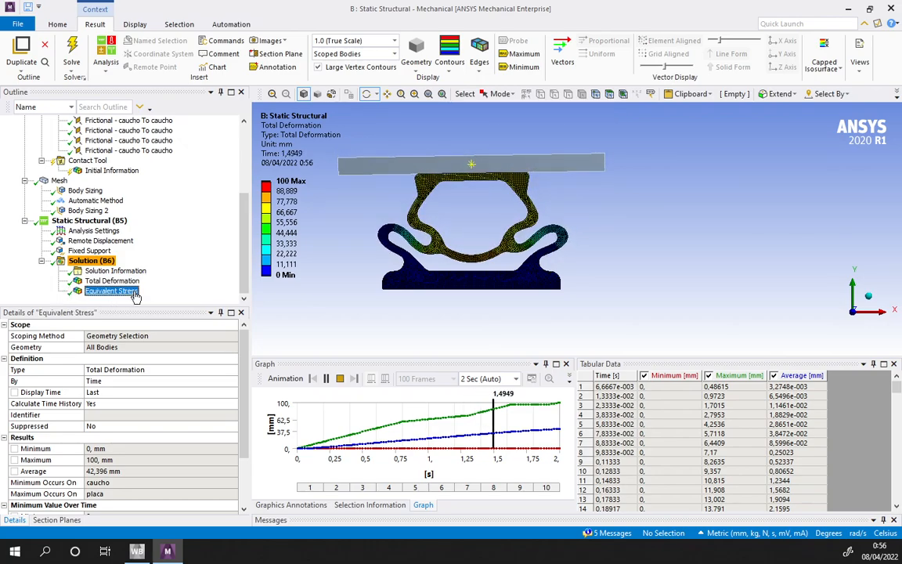
{"action": "left_click", "coordinate": [327, 378]}
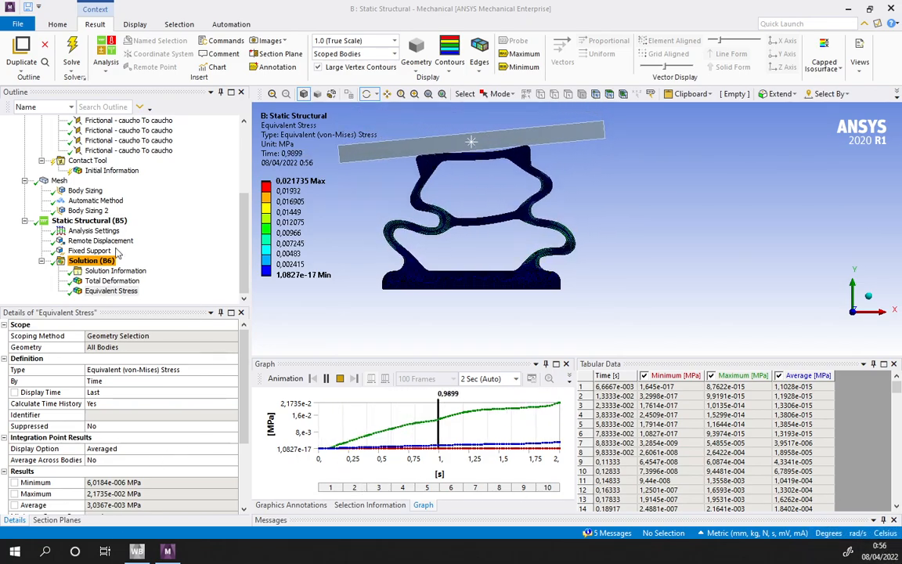
Insert a Contact Tool under the solution covering all frictional contacts on both contact sides
{"action": "left_click", "coordinate": [94, 261]}
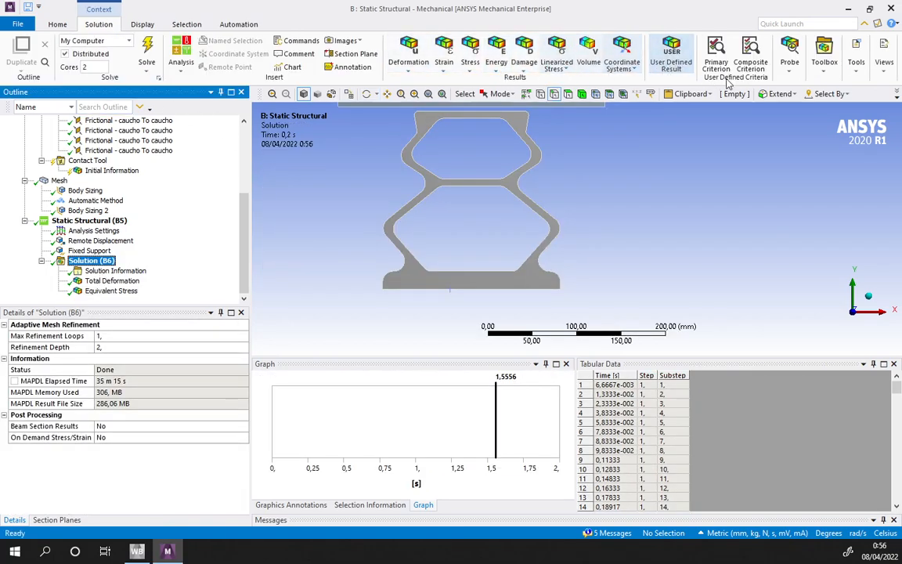
{"action": "left_click", "coordinate": [824, 57]}
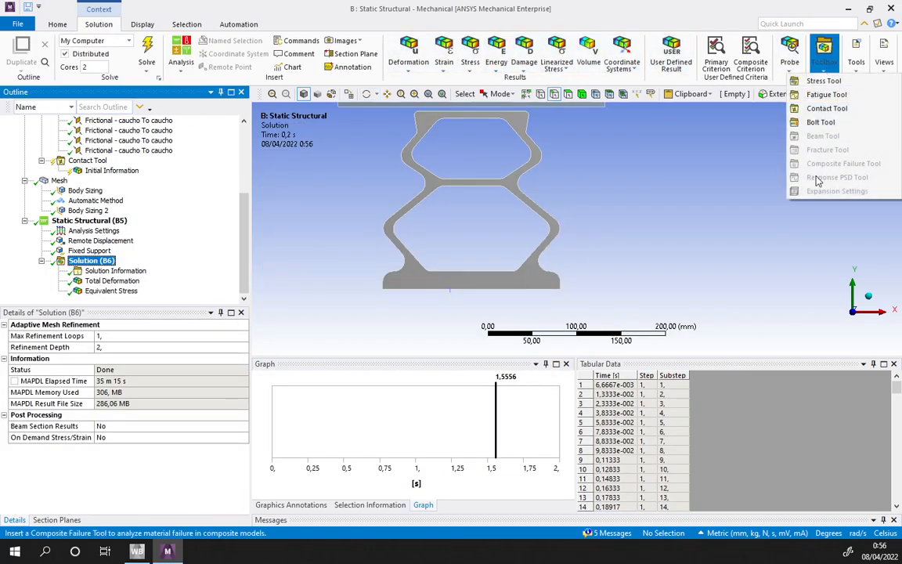
{"action": "left_click", "coordinate": [829, 109]}
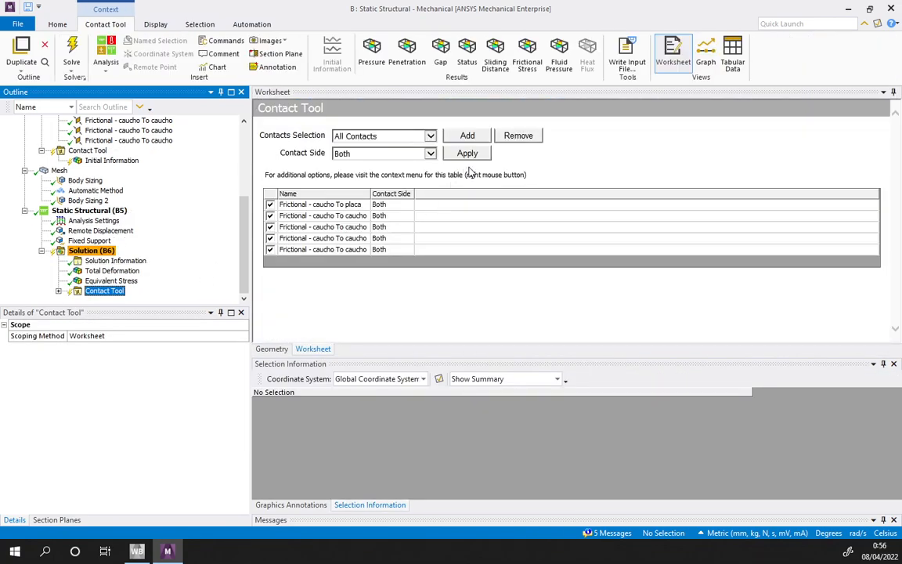
{"action": "left_click", "coordinate": [467, 152]}
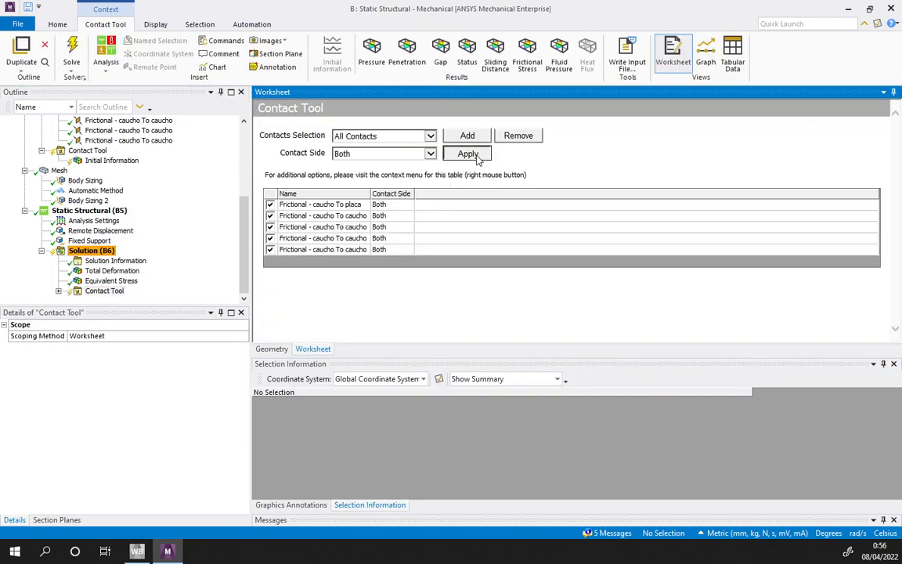
Add Pressure, Penetration, Sliding Distance and Frictional Stress results to the Contact Tool and evaluate them
{"action": "left_click", "coordinate": [372, 53]}
{"action": "left_click", "coordinate": [407, 53]}
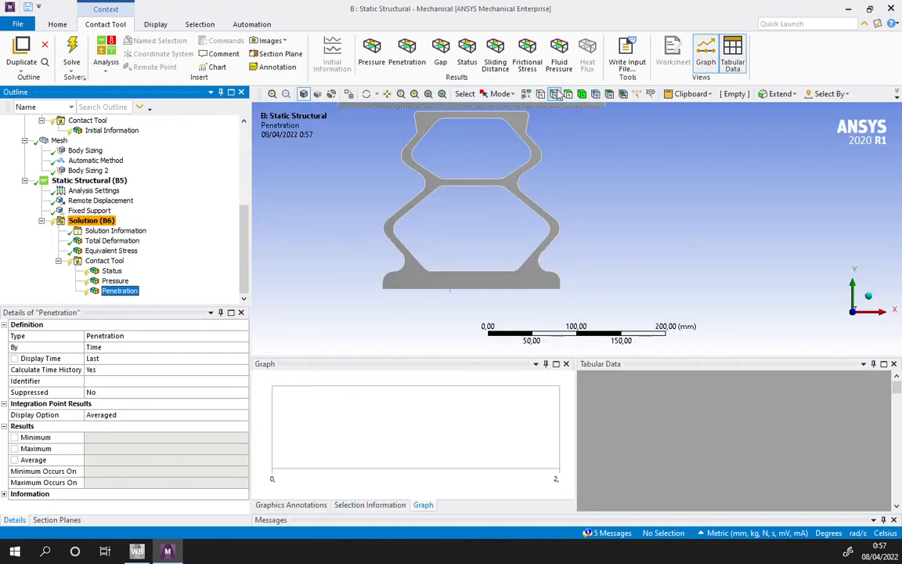
{"action": "left_click", "coordinate": [496, 55]}
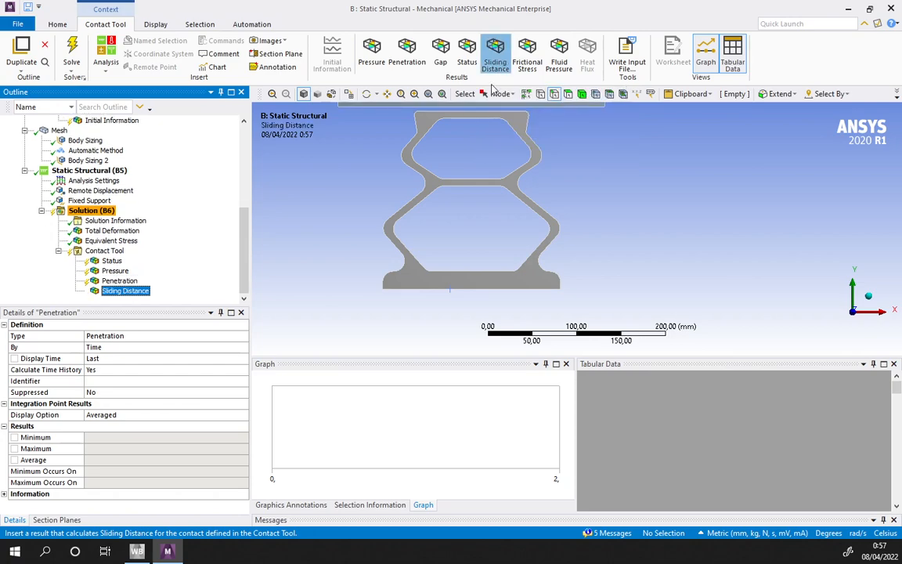
{"action": "left_click", "coordinate": [527, 55]}
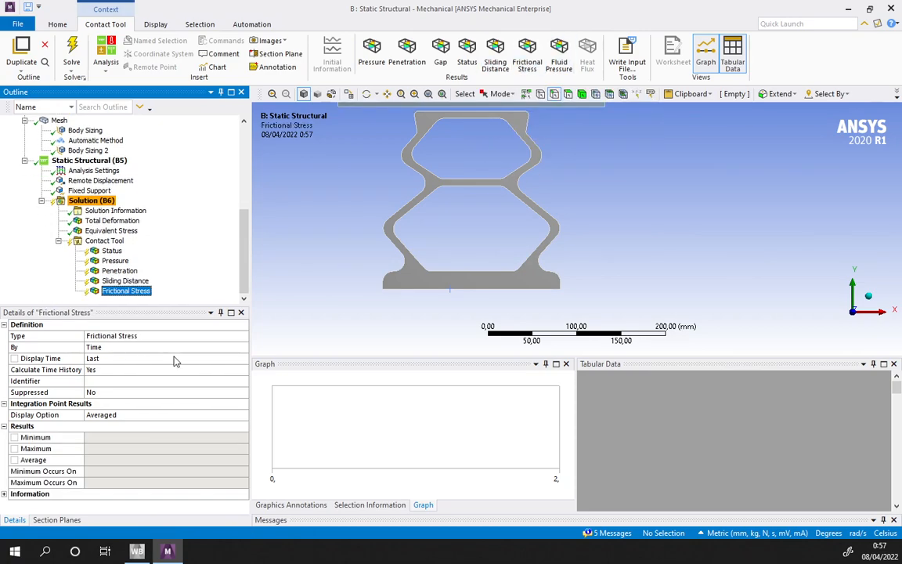
{"action": "left_click", "coordinate": [72, 50]}
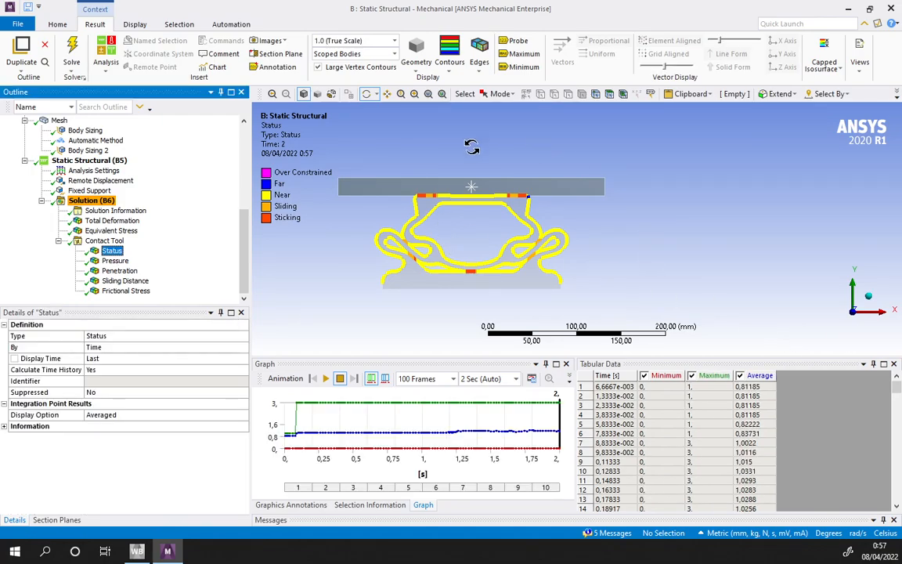
Examine the contact Status result along the plate interface, the side folds and the base of the compressed seal
{"action": "scroll", "coordinate": [433, 167], "scroll_direction": "up", "scroll_amount": 6}
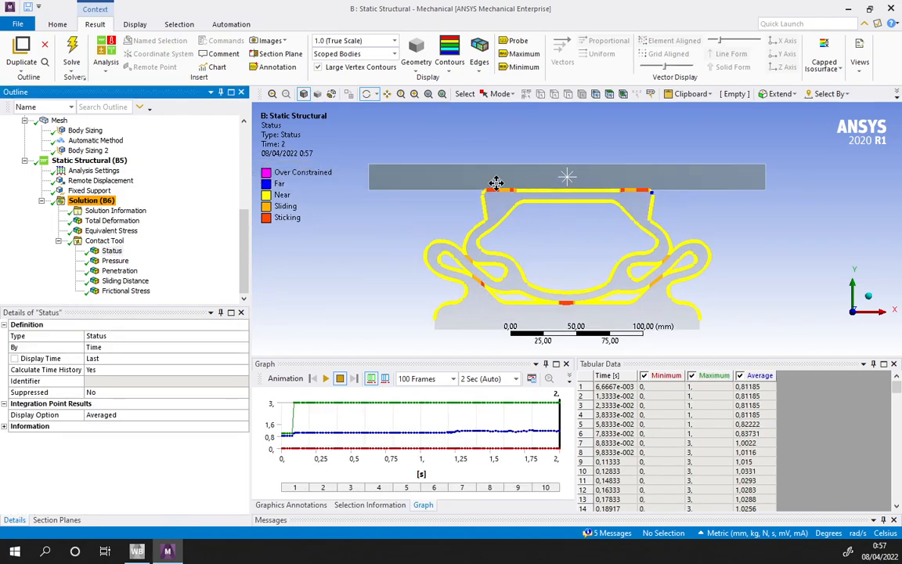
{"action": "scroll", "coordinate": [507, 180], "scroll_direction": "down", "scroll_amount": 3}
{"action": "scroll", "coordinate": [433, 190], "scroll_direction": "up", "scroll_amount": 2}
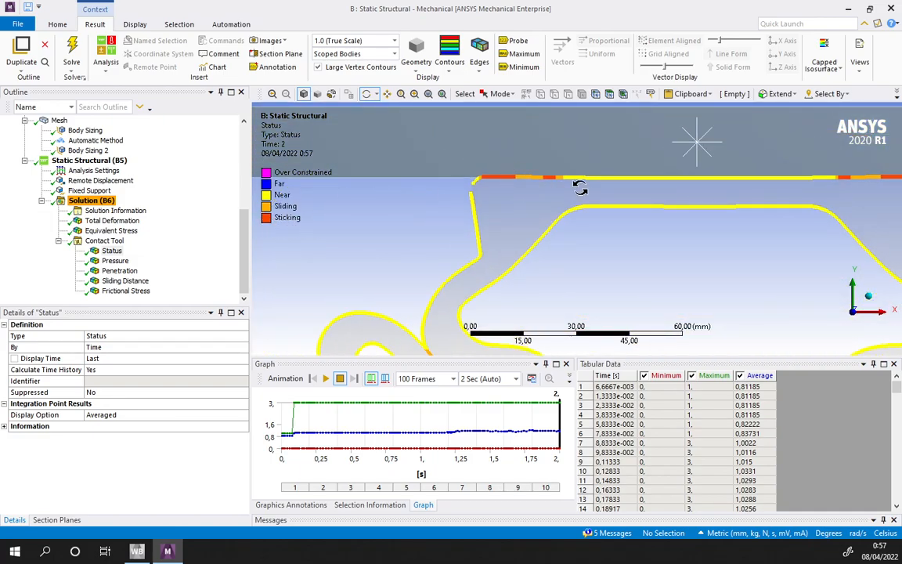
{"action": "scroll", "coordinate": [427, 168], "scroll_direction": "down", "scroll_amount": 2}
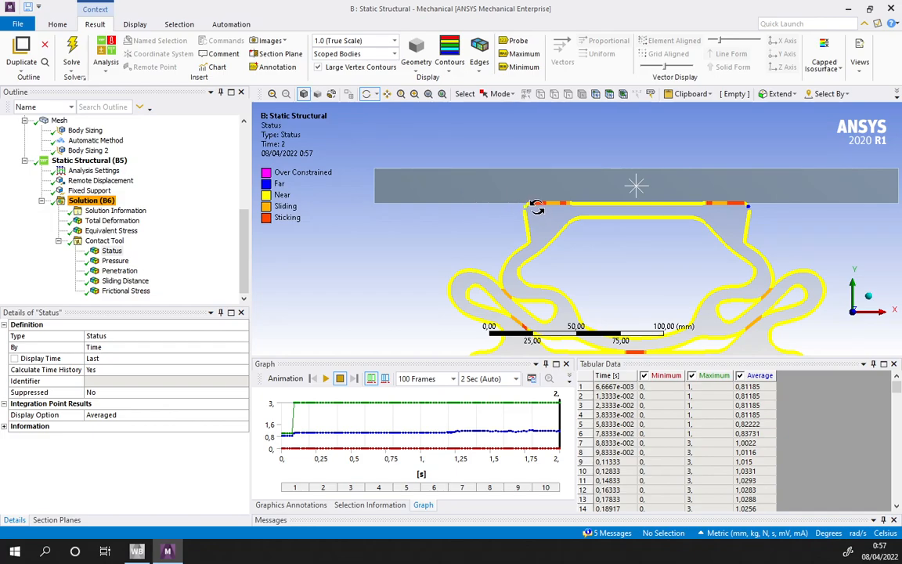
{"action": "middle_click_drag", "start_coordinate": [555, 281], "coordinate": [553, 219], "text": "ctrl"}
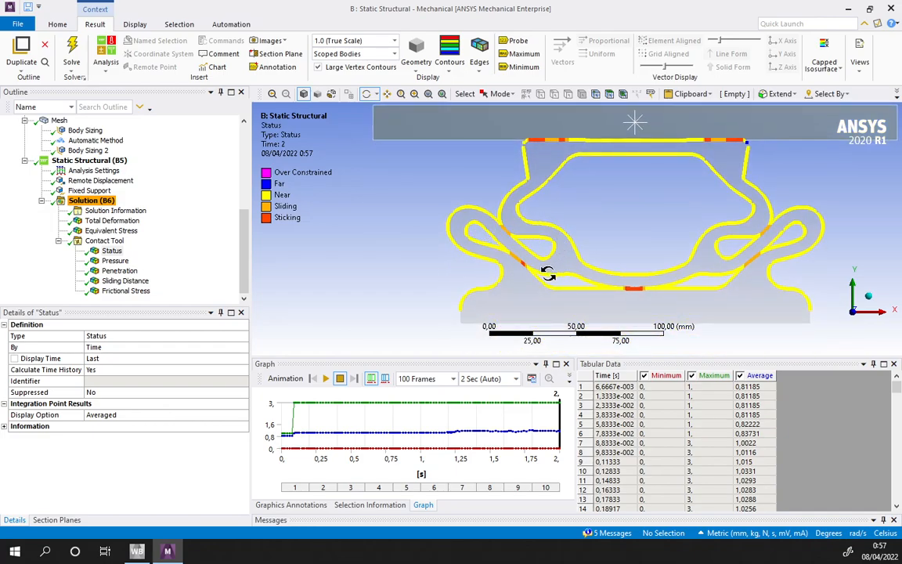
{"action": "scroll", "coordinate": [556, 255], "scroll_direction": "up", "scroll_amount": 3}
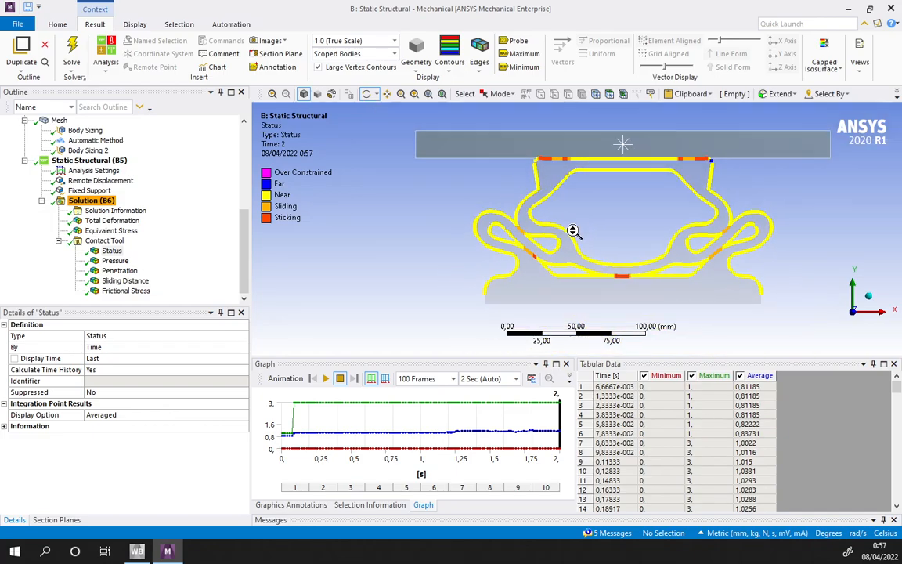
{"action": "scroll", "coordinate": [550, 268], "scroll_direction": "down", "scroll_amount": 3}
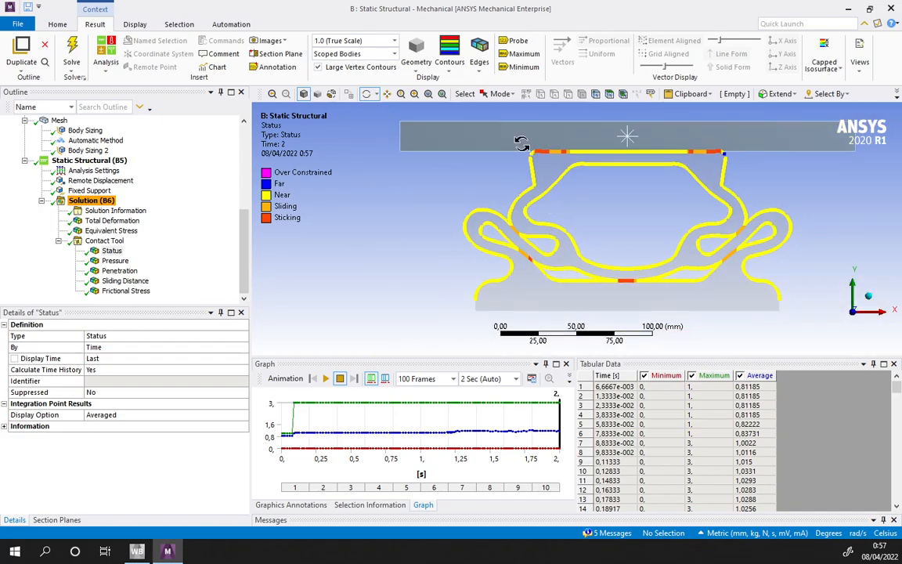
{"action": "middle_click_drag", "start_coordinate": [522, 146], "coordinate": [554, 175], "text": "ctrl"}
{"action": "scroll", "coordinate": [571, 175], "scroll_direction": "up", "scroll_amount": 4}
{"action": "middle_click_drag", "start_coordinate": [553, 135], "coordinate": [561, 173], "text": "ctrl"}
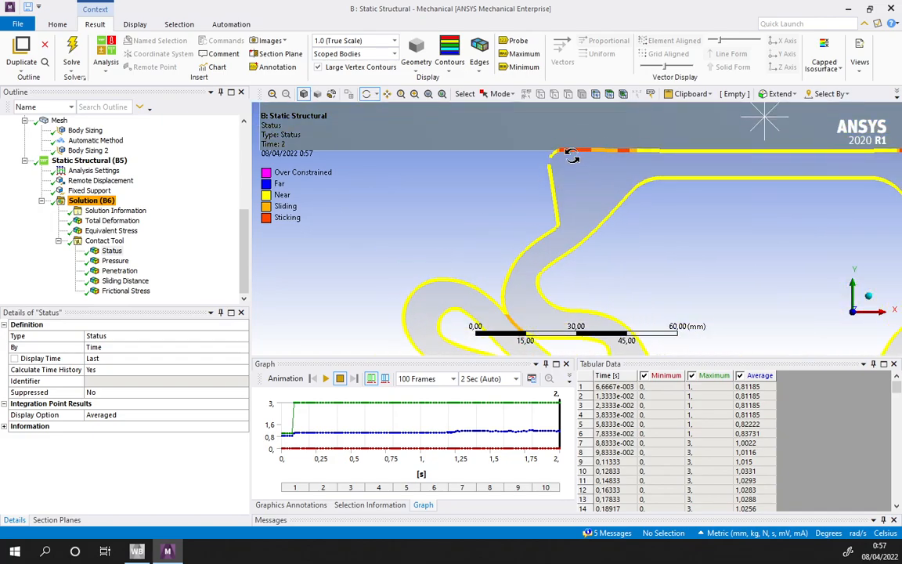
{"action": "scroll", "coordinate": [593, 170], "scroll_direction": "up", "scroll_amount": 4}
{"action": "scroll", "coordinate": [596, 183], "scroll_direction": "down", "scroll_amount": 4}
{"action": "scroll", "coordinate": [608, 188], "scroll_direction": "down", "scroll_amount": 3}
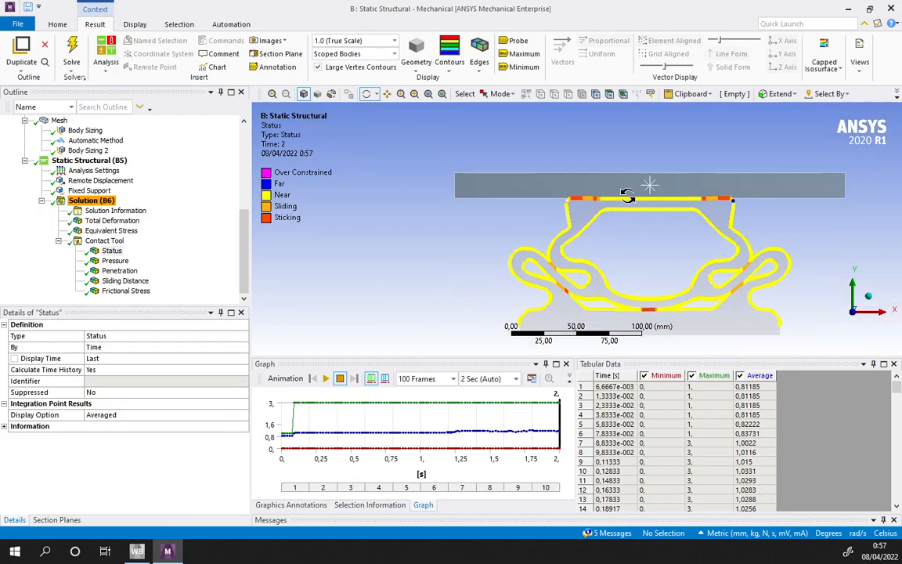
Display the contact Pressure result and inspect its distribution up close where the seal's side fold touches itself
{"action": "left_click", "coordinate": [116, 263]}
{"action": "middle_click_drag", "start_coordinate": [530, 191], "coordinate": [546, 156], "text": "ctrl"}
{"action": "scroll", "coordinate": [587, 226], "scroll_direction": "up", "scroll_amount": 3}
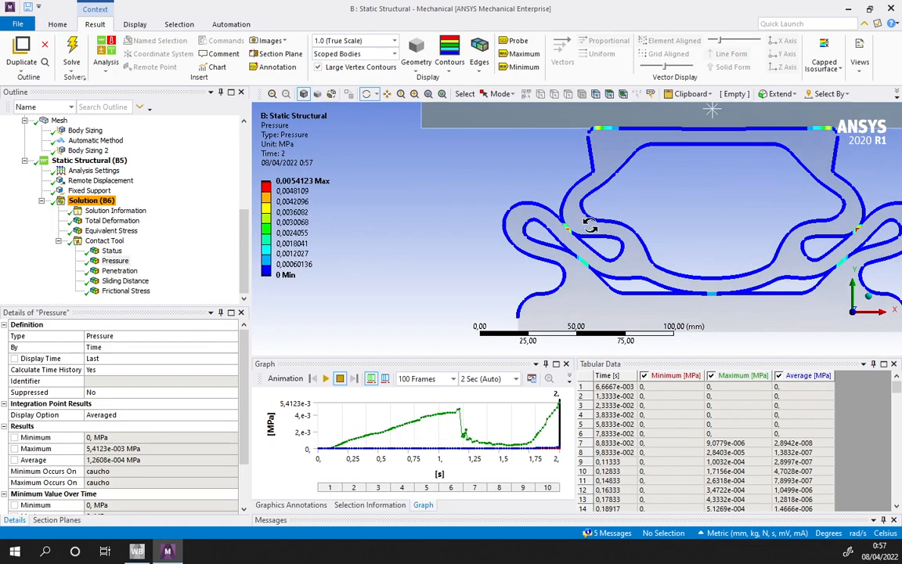
{"action": "scroll", "coordinate": [593, 219], "scroll_direction": "up", "scroll_amount": 12}
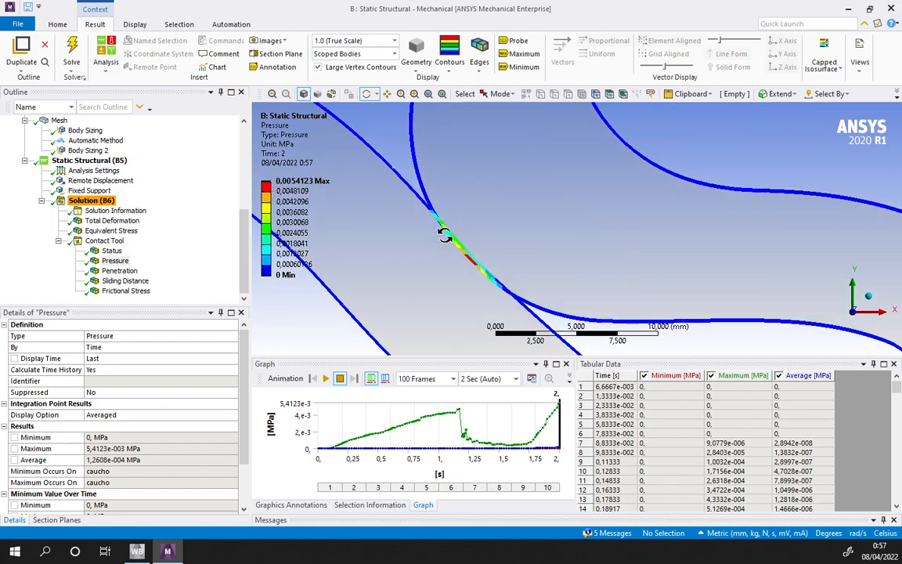
{"action": "scroll", "coordinate": [450, 235], "scroll_direction": "up", "scroll_amount": 3}
{"action": "middle_click_drag", "start_coordinate": [465, 274], "coordinate": [540, 219], "text": "ctrl"}
{"action": "scroll", "coordinate": [445, 224], "scroll_direction": "down", "scroll_amount": 8}
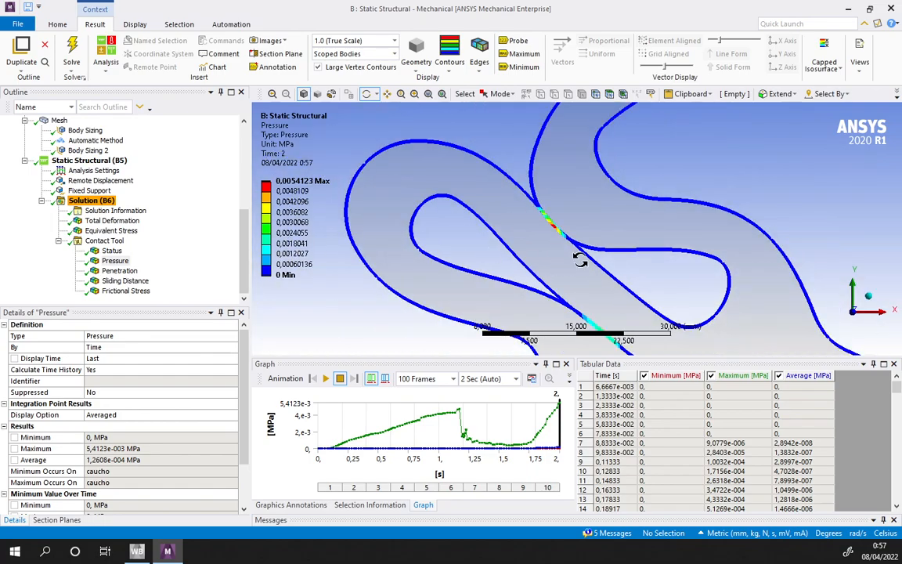
{"action": "scroll", "coordinate": [578, 261], "scroll_direction": "down", "scroll_amount": 4}
{"action": "middle_click_drag", "start_coordinate": [646, 281], "coordinate": [519, 288], "text": "ctrl"}
Display the contact Penetration result and inspect the overlapping edges at the seal's left fold up close
{"action": "left_click", "coordinate": [120, 272]}
{"action": "scroll", "coordinate": [620, 207], "scroll_direction": "down", "scroll_amount": 2}
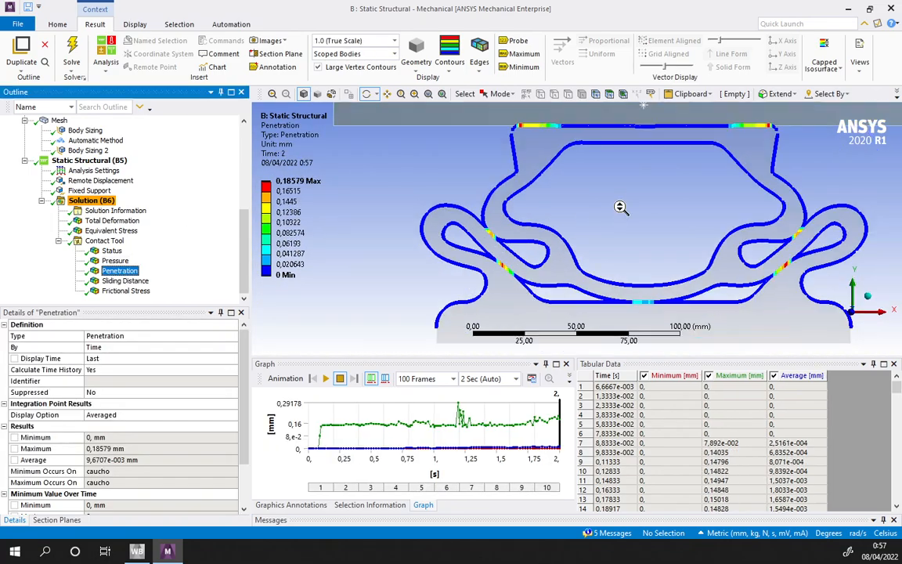
{"action": "middle_click_drag", "start_coordinate": [599, 194], "coordinate": [670, 169], "text": "ctrl"}
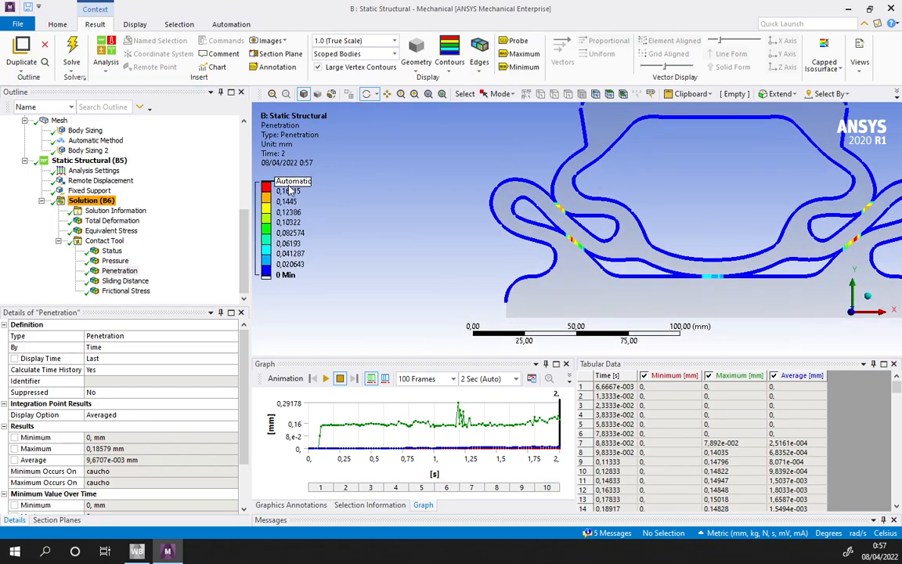
{"action": "scroll", "coordinate": [529, 230], "scroll_direction": "up", "scroll_amount": 10}
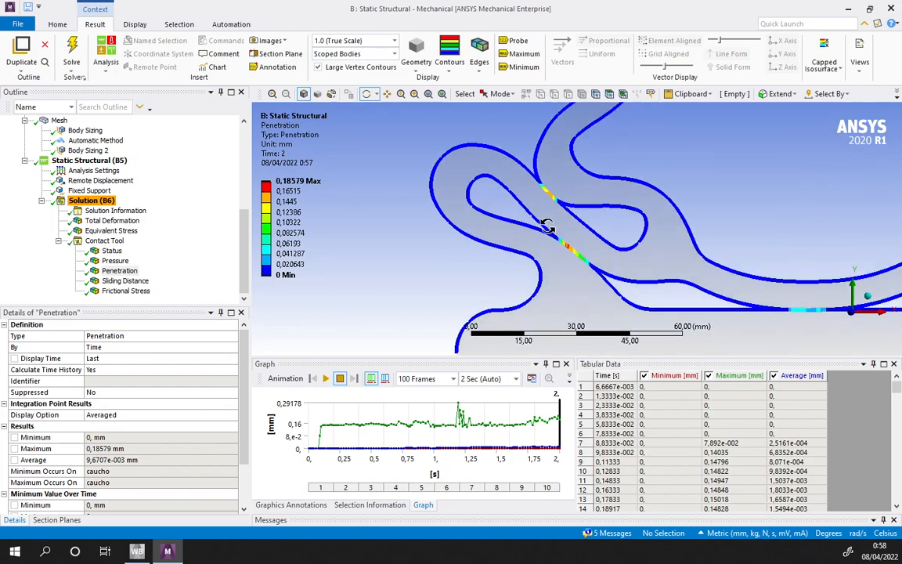
{"action": "middle_click_drag", "start_coordinate": [582, 163], "coordinate": [576, 313], "text": "ctrl"}
{"action": "scroll", "coordinate": [564, 188], "scroll_direction": "up", "scroll_amount": 3}
{"action": "scroll", "coordinate": [555, 196], "scroll_direction": "down", "scroll_amount": 3}
{"action": "scroll", "coordinate": [546, 202], "scroll_direction": "up", "scroll_amount": 2}
{"action": "middle_click_drag", "start_coordinate": [538, 169], "coordinate": [598, 242], "text": "ctrl"}
{"action": "scroll", "coordinate": [522, 223], "scroll_direction": "up", "scroll_amount": 1}
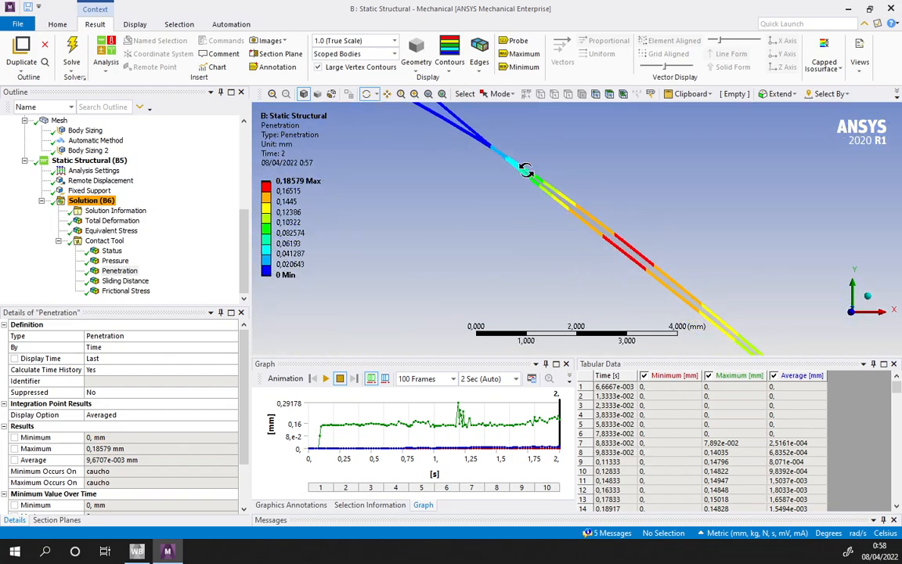
{"action": "scroll", "coordinate": [564, 251], "scroll_direction": "down", "scroll_amount": 8}
{"action": "scroll", "coordinate": [582, 244], "scroll_direction": "down", "scroll_amount": 3}
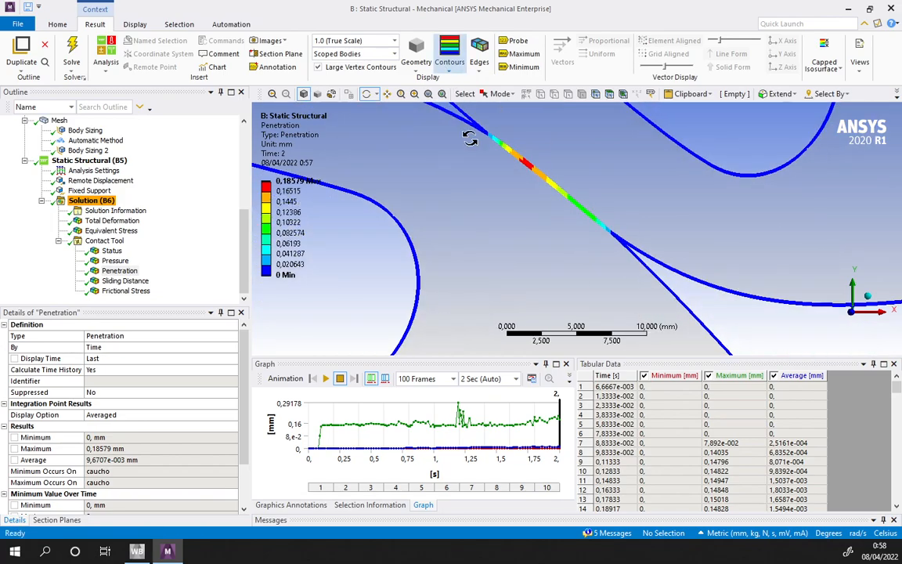
Inspect the penetration at the seal's right fold and along its upper contact with the plate
{"action": "scroll", "coordinate": [574, 236], "scroll_direction": "down", "scroll_amount": 6}
{"action": "scroll", "coordinate": [683, 244], "scroll_direction": "up", "scroll_amount": 9}
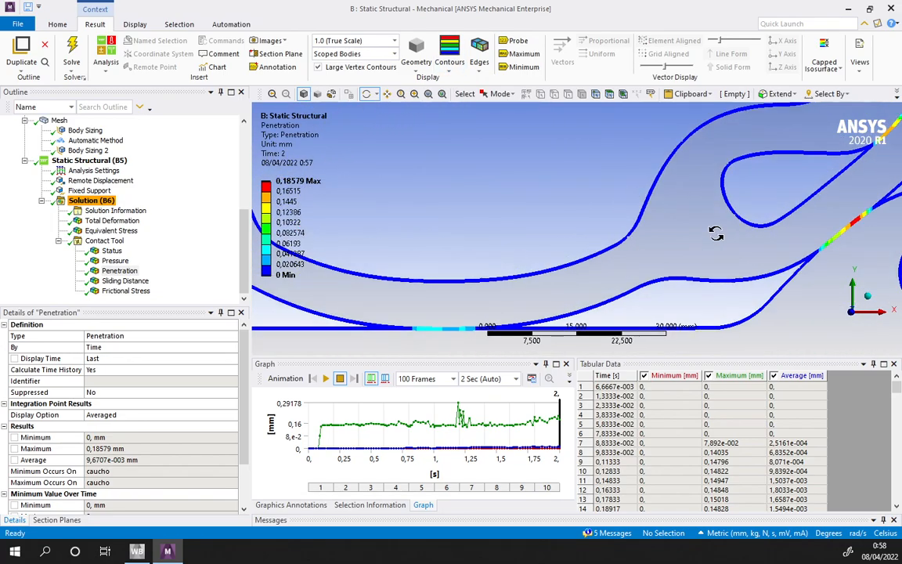
{"action": "scroll", "coordinate": [703, 201], "scroll_direction": "down", "scroll_amount": 4}
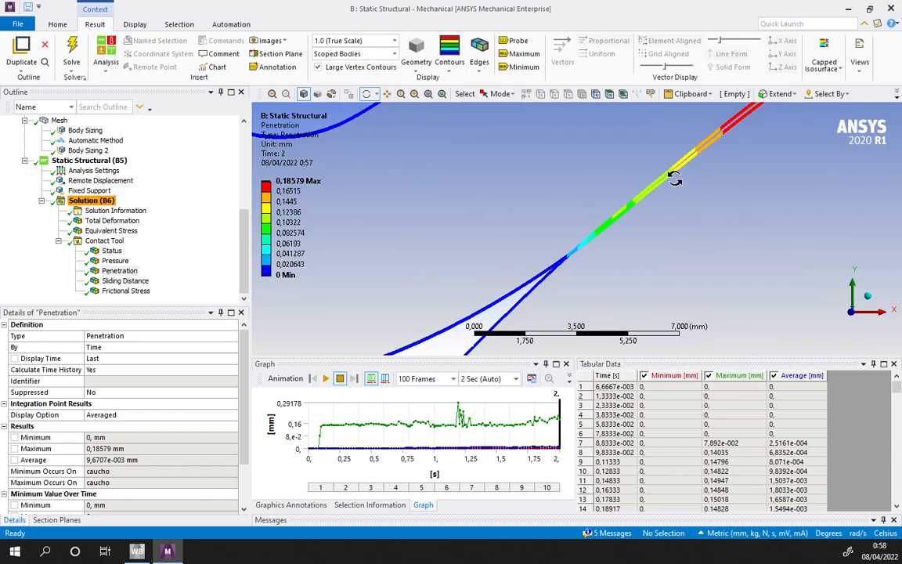
{"action": "scroll", "coordinate": [661, 196], "scroll_direction": "down", "scroll_amount": 5}
{"action": "middle_click_drag", "start_coordinate": [523, 234], "coordinate": [608, 258], "text": "ctrl"}
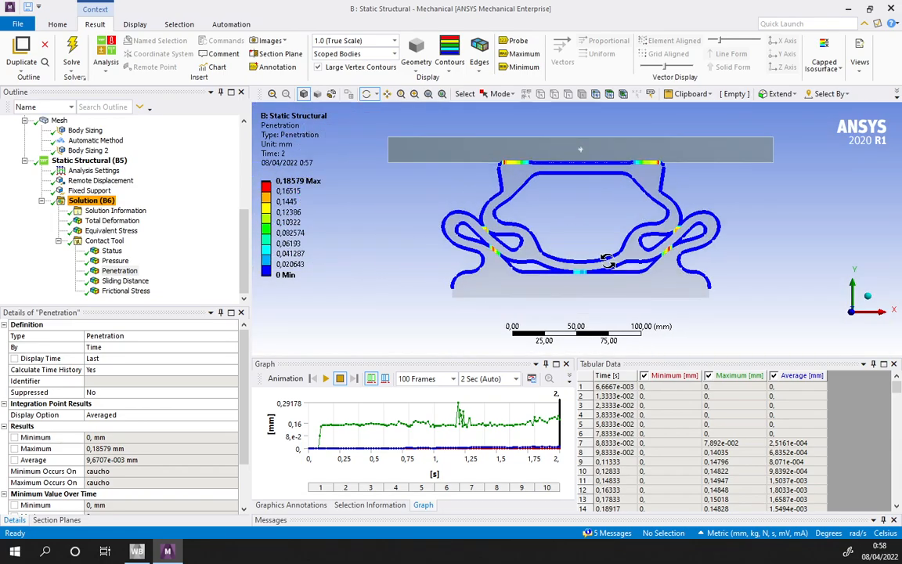
{"action": "scroll", "coordinate": [602, 256], "scroll_direction": "up", "scroll_amount": 6}
{"action": "scroll", "coordinate": [546, 241], "scroll_direction": "down", "scroll_amount": 5}
{"action": "middle_click_drag", "start_coordinate": [521, 220], "coordinate": [626, 261], "text": "ctrl"}
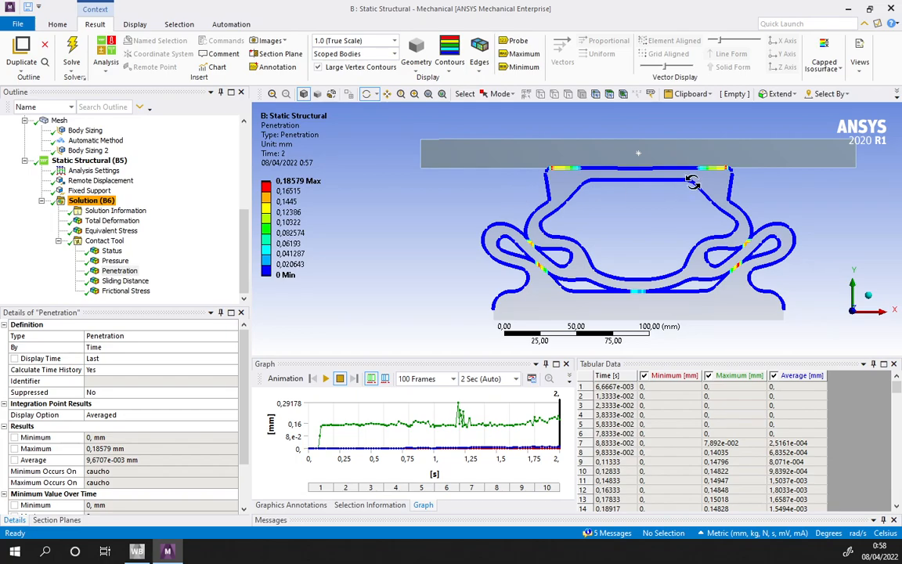
{"action": "scroll", "coordinate": [697, 182], "scroll_direction": "up", "scroll_amount": 5}
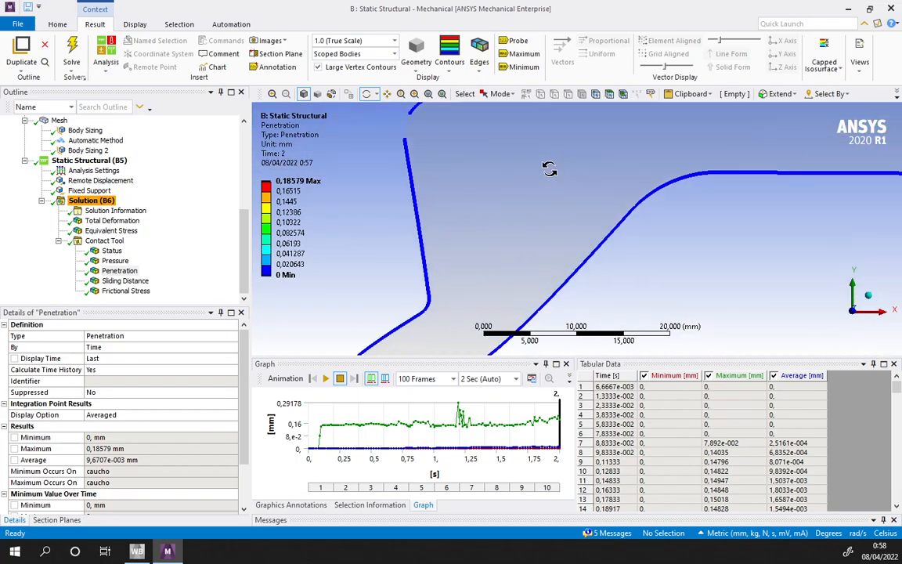
Inspect the contact penetration at the seal's upper right corner under the plate and where its left fold touches itself
{"action": "scroll", "coordinate": [624, 260], "scroll_direction": "down", "scroll_amount": 5}
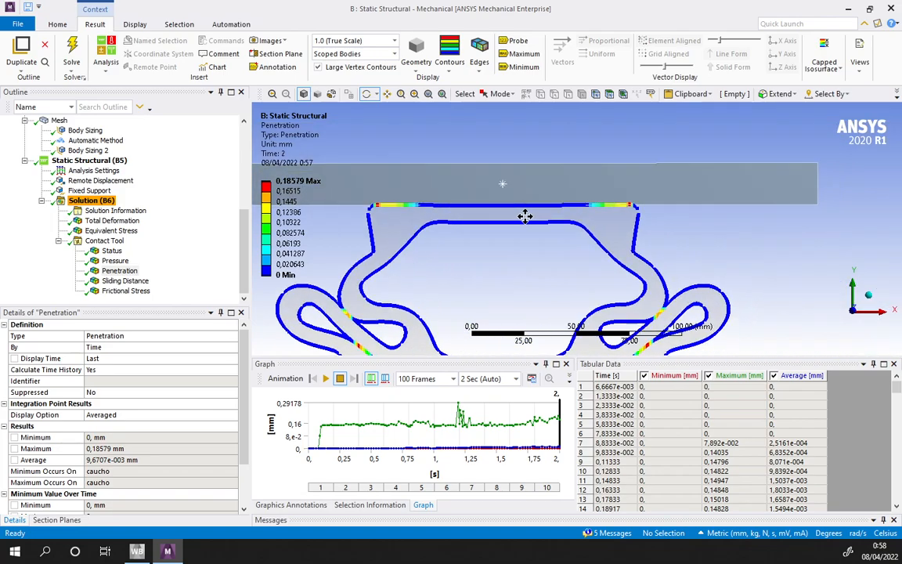
{"action": "scroll", "coordinate": [627, 207], "scroll_direction": "up", "scroll_amount": 7}
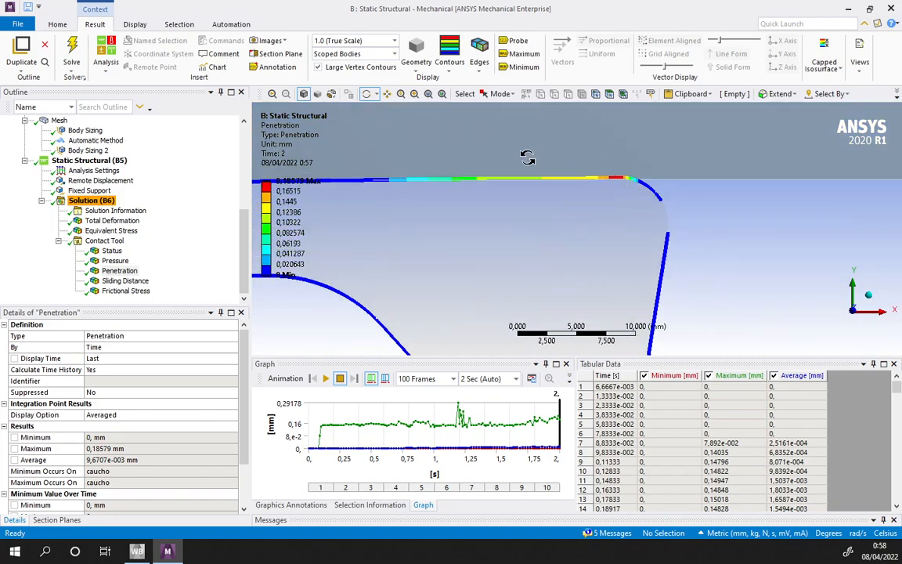
{"action": "scroll", "coordinate": [738, 180], "scroll_direction": "down", "scroll_amount": 7}
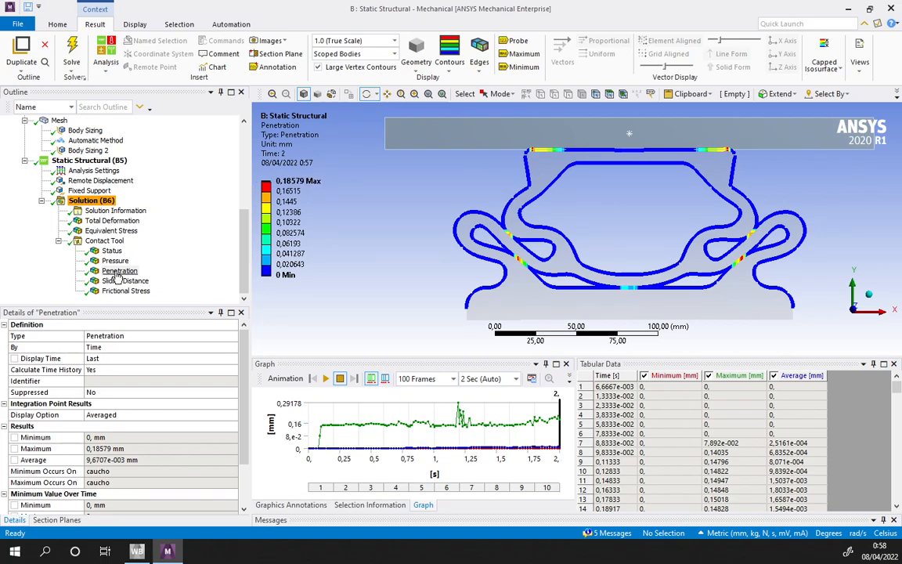
{"action": "scroll", "coordinate": [496, 264], "scroll_direction": "up", "scroll_amount": 10}
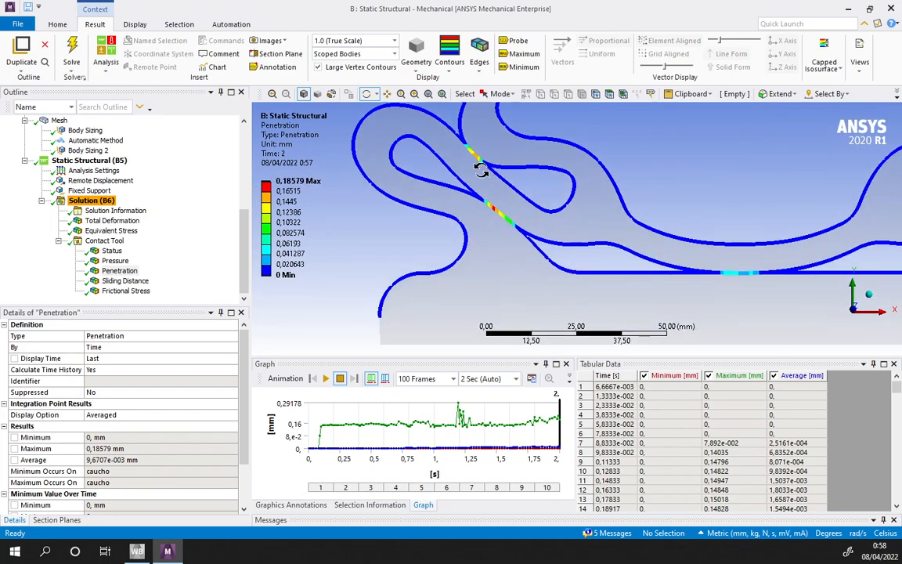
{"action": "scroll", "coordinate": [541, 240], "scroll_direction": "up", "scroll_amount": 5}
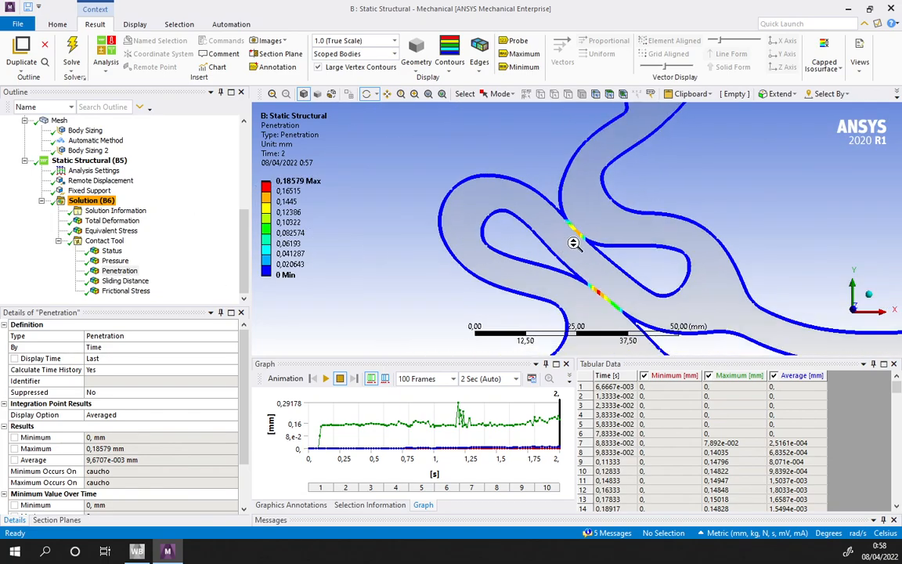
{"action": "scroll", "coordinate": [539, 246], "scroll_direction": "down", "scroll_amount": 5}
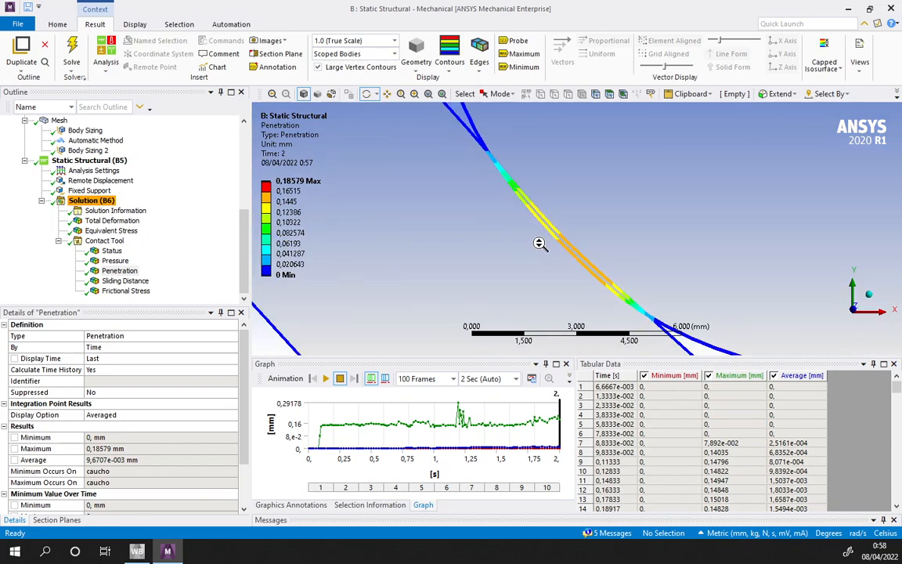
Display the contact Sliding Distance result and inspect it at the seal's left fold and across the whole seal
{"action": "left_click", "coordinate": [117, 281]}
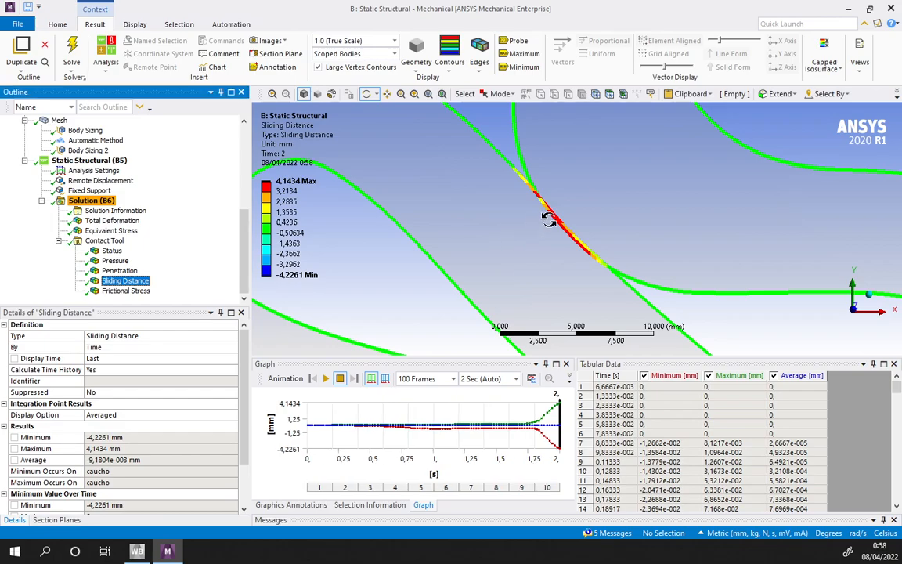
{"action": "scroll", "coordinate": [550, 207], "scroll_direction": "down", "scroll_amount": 6}
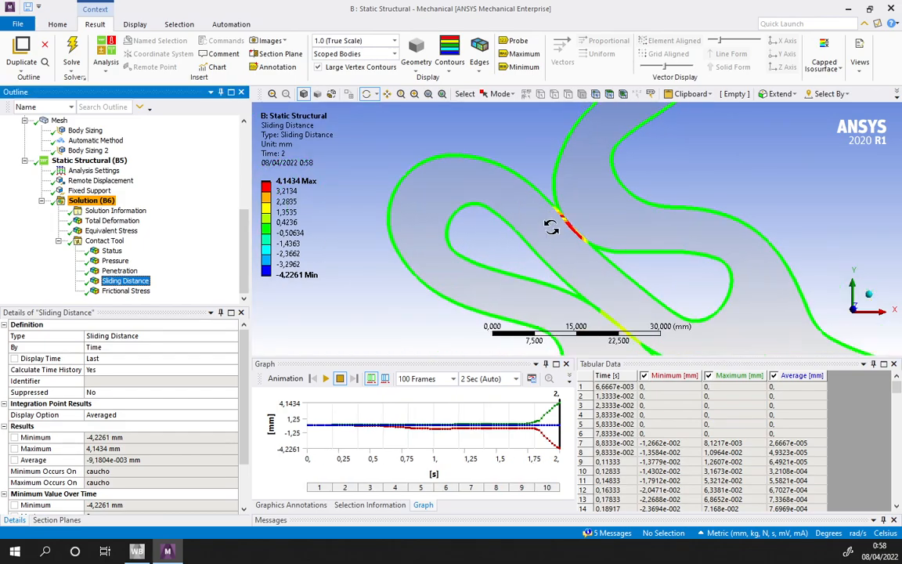
{"action": "scroll", "coordinate": [552, 227], "scroll_direction": "up", "scroll_amount": 3}
{"action": "middle_click_drag", "start_coordinate": [556, 232], "coordinate": [594, 252], "text": "ctrl"}
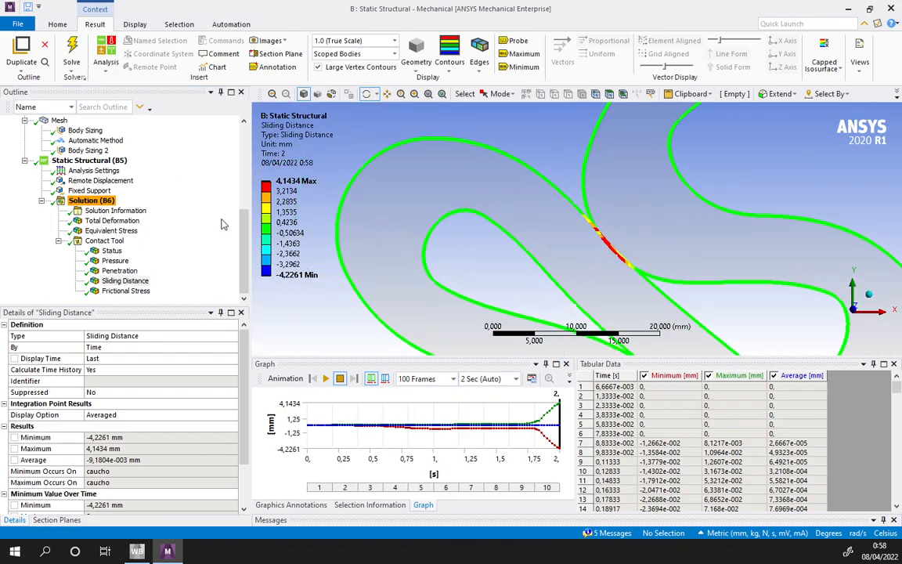
{"action": "scroll", "coordinate": [610, 279], "scroll_direction": "down", "scroll_amount": 4}
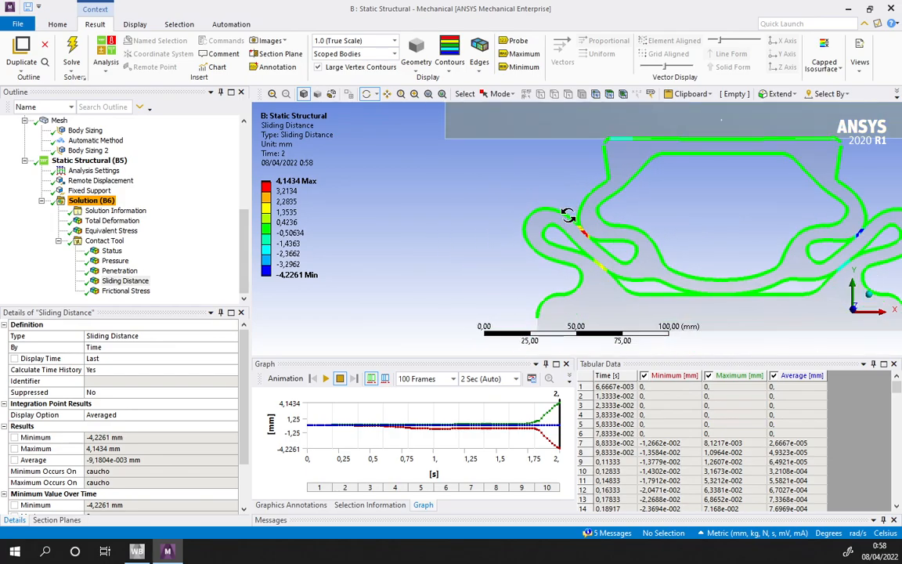
{"action": "middle_click_drag", "start_coordinate": [846, 237], "coordinate": [769, 233], "text": "ctrl"}
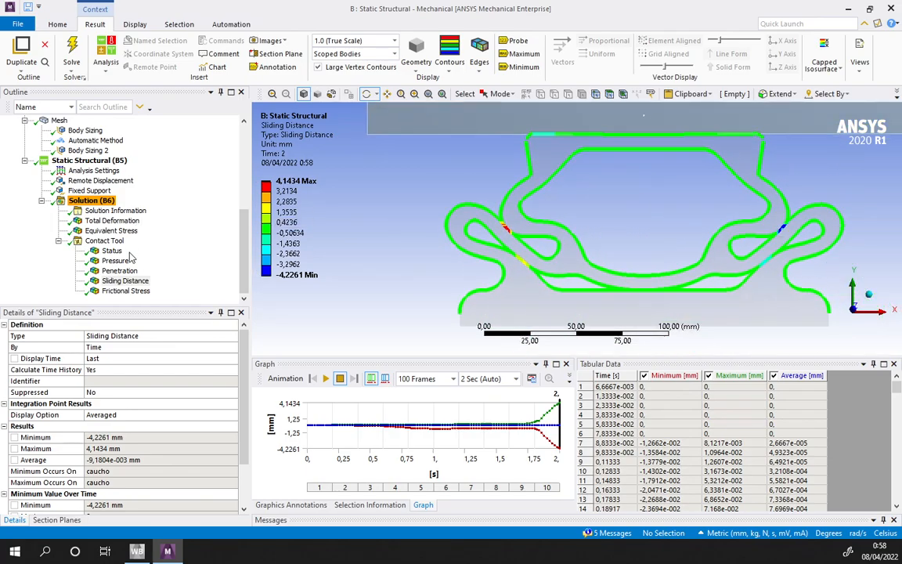
Display the contact Frictional Stress result and inspect it at the seal's left and right folds
{"action": "left_click", "coordinate": [113, 291]}
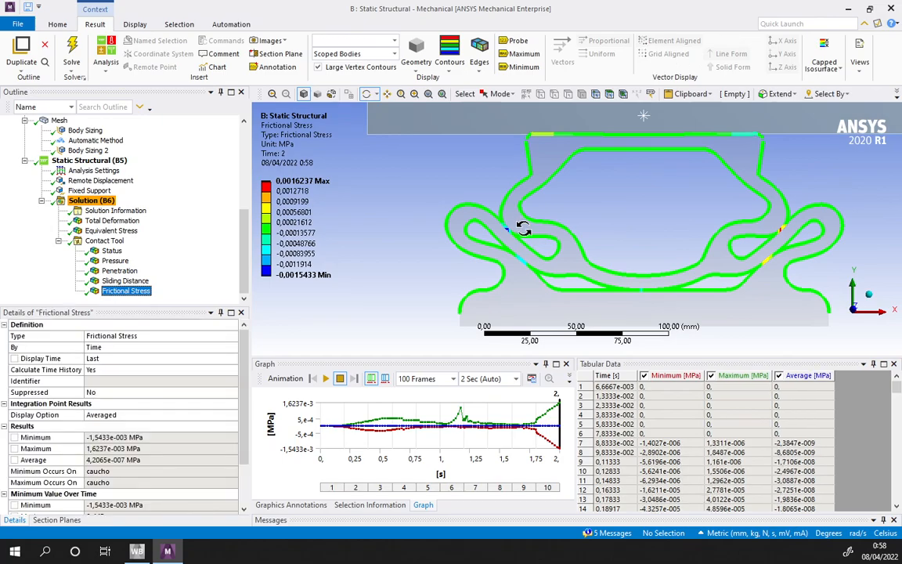
{"action": "scroll", "coordinate": [426, 227], "scroll_direction": "up", "scroll_amount": 5}
{"action": "scroll", "coordinate": [681, 249], "scroll_direction": "down", "scroll_amount": 4}
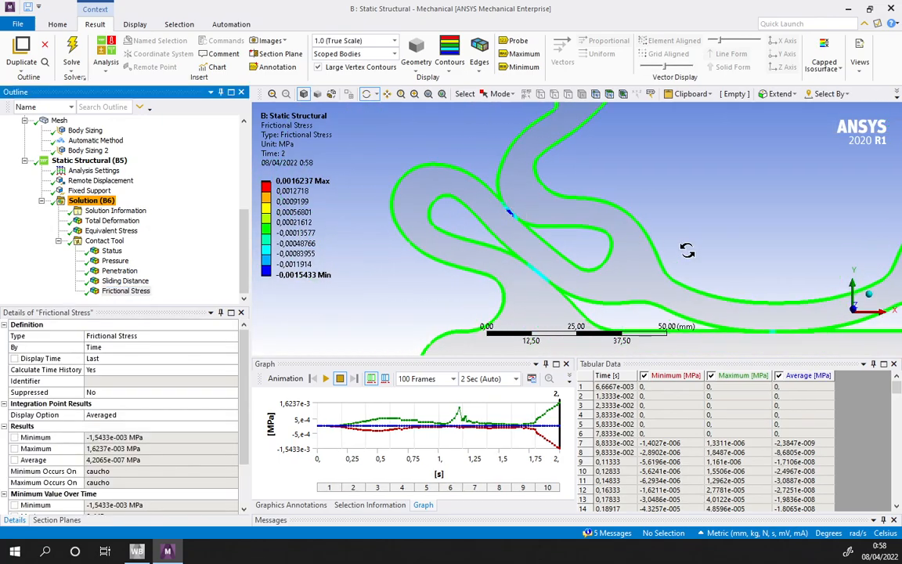
{"action": "scroll", "coordinate": [682, 249], "scroll_direction": "down", "scroll_amount": 1}
{"action": "middle_click_drag", "start_coordinate": [684, 256], "coordinate": [471, 269], "text": "ctrl"}
{"action": "scroll", "coordinate": [719, 224], "scroll_direction": "up", "scroll_amount": 5}
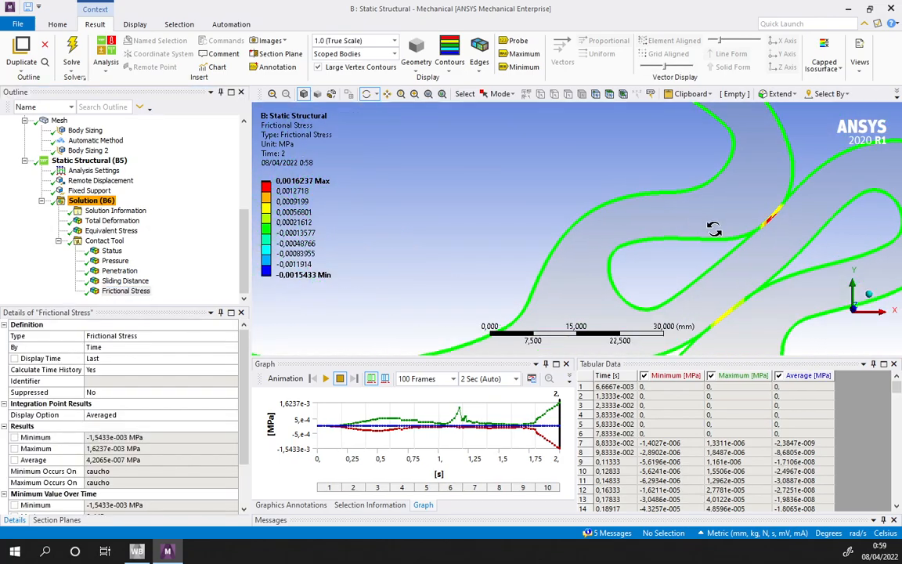
{"action": "middle_click_drag", "start_coordinate": [713, 227], "coordinate": [532, 230], "text": "ctrl"}
{"action": "scroll", "coordinate": [427, 260], "scroll_direction": "down", "scroll_amount": 7}
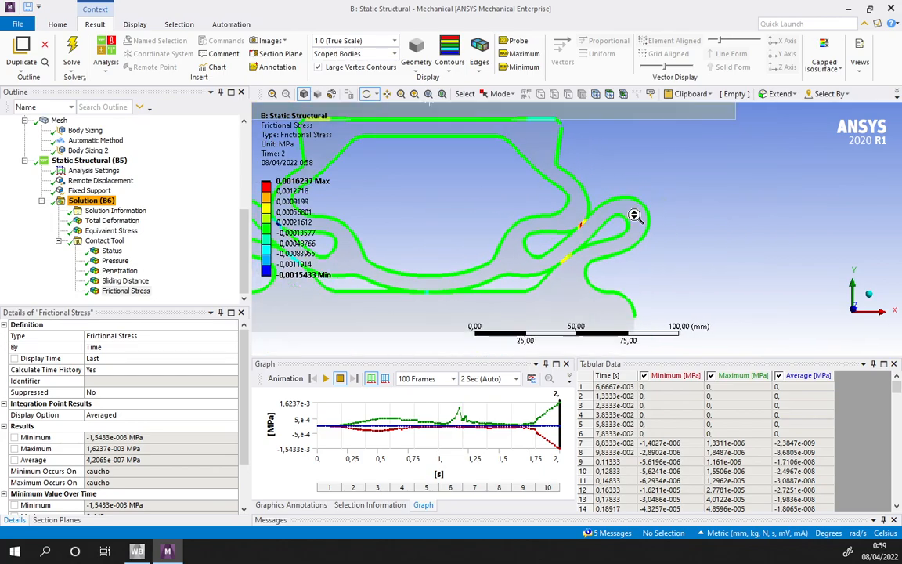
{"action": "middle_click_drag", "start_coordinate": [360, 214], "coordinate": [503, 235], "text": "ctrl"}
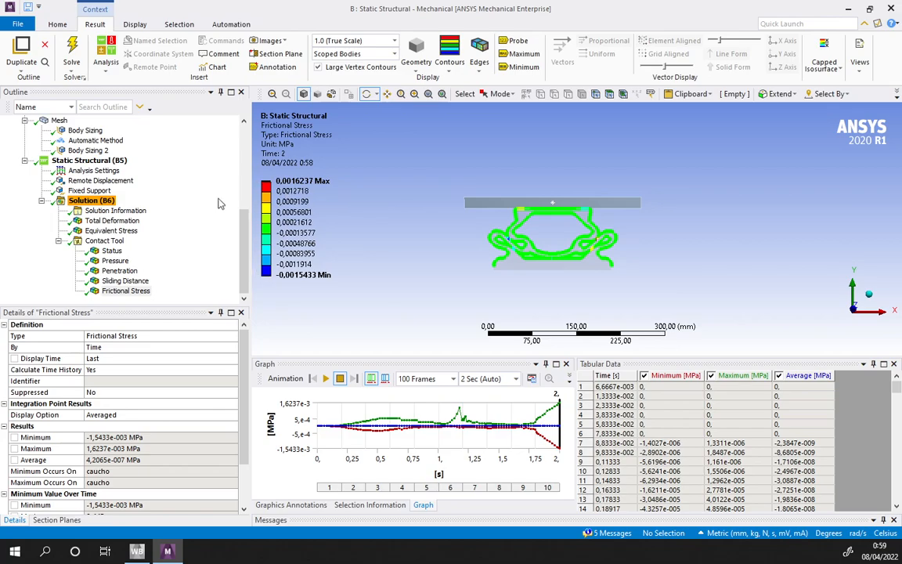
{"action": "scroll", "coordinate": [176, 206], "scroll_direction": "up", "scroll_amount": 6}
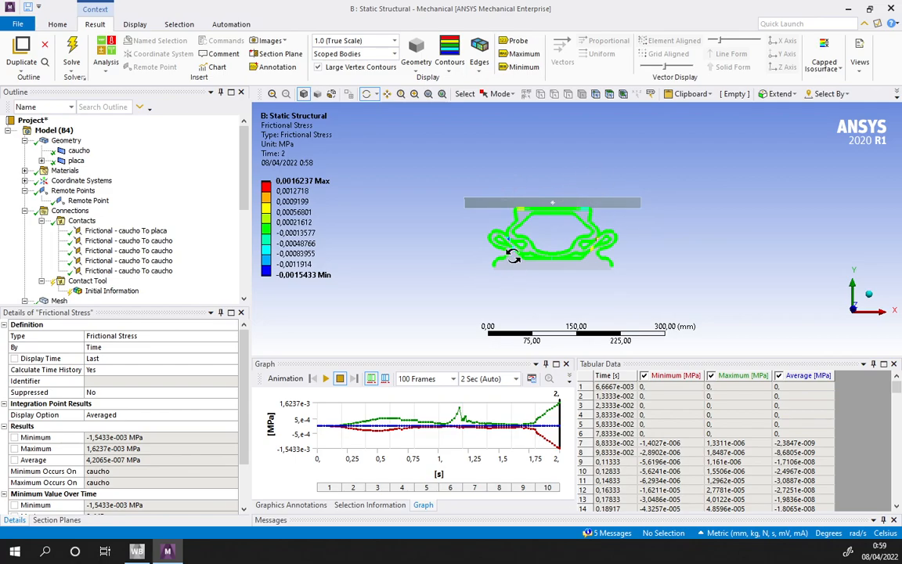
{"action": "scroll", "coordinate": [517, 257], "scroll_direction": "up", "scroll_amount": 5}
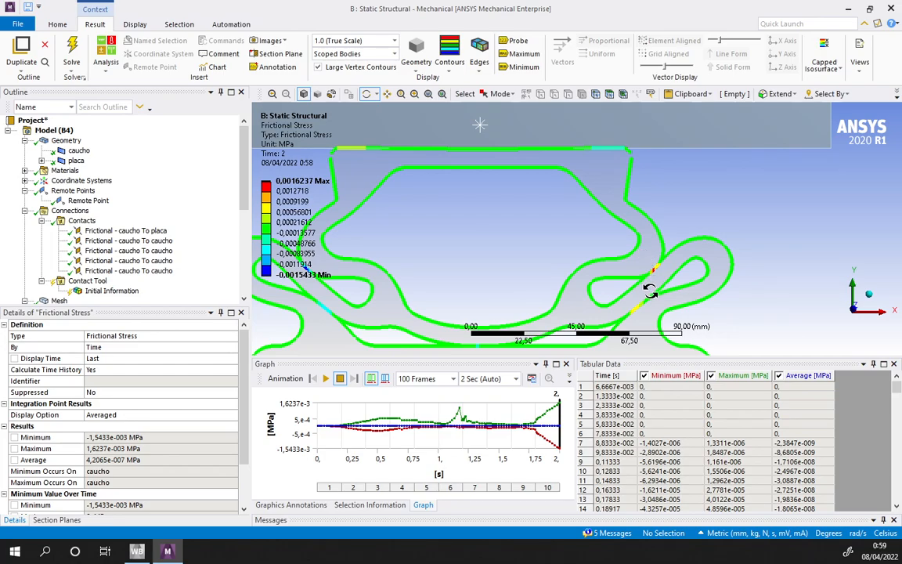
{"action": "scroll", "coordinate": [540, 246], "scroll_direction": "down", "scroll_amount": 4}
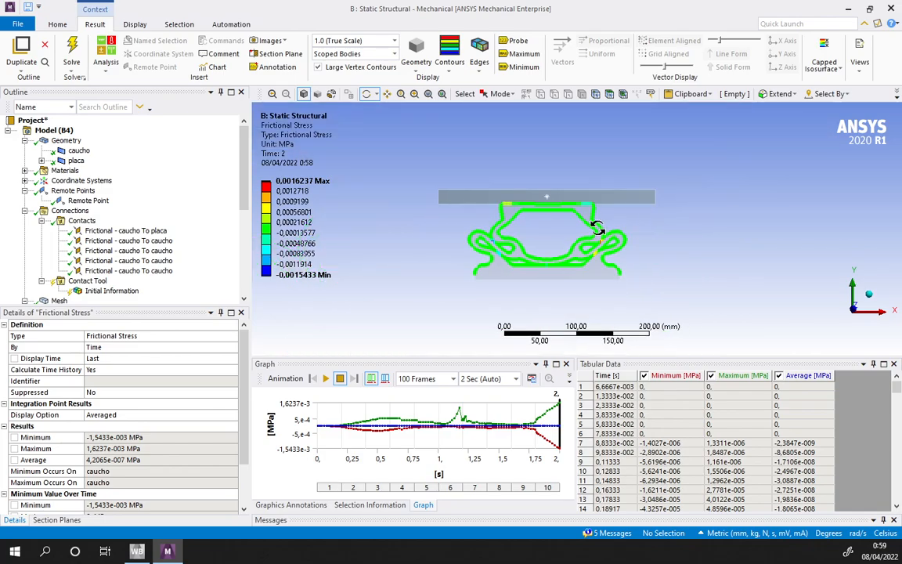
{"action": "scroll", "coordinate": [540, 245], "scroll_direction": "up", "scroll_amount": 4}
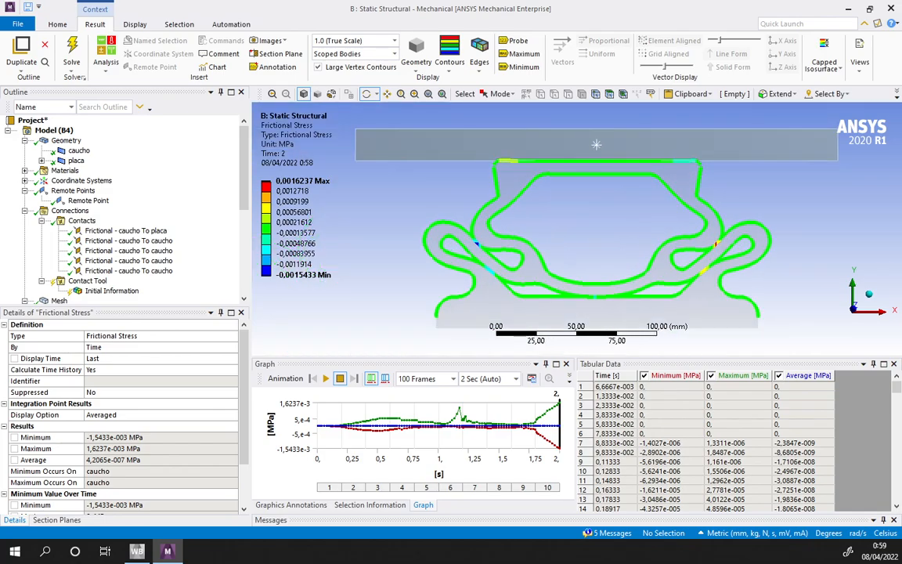